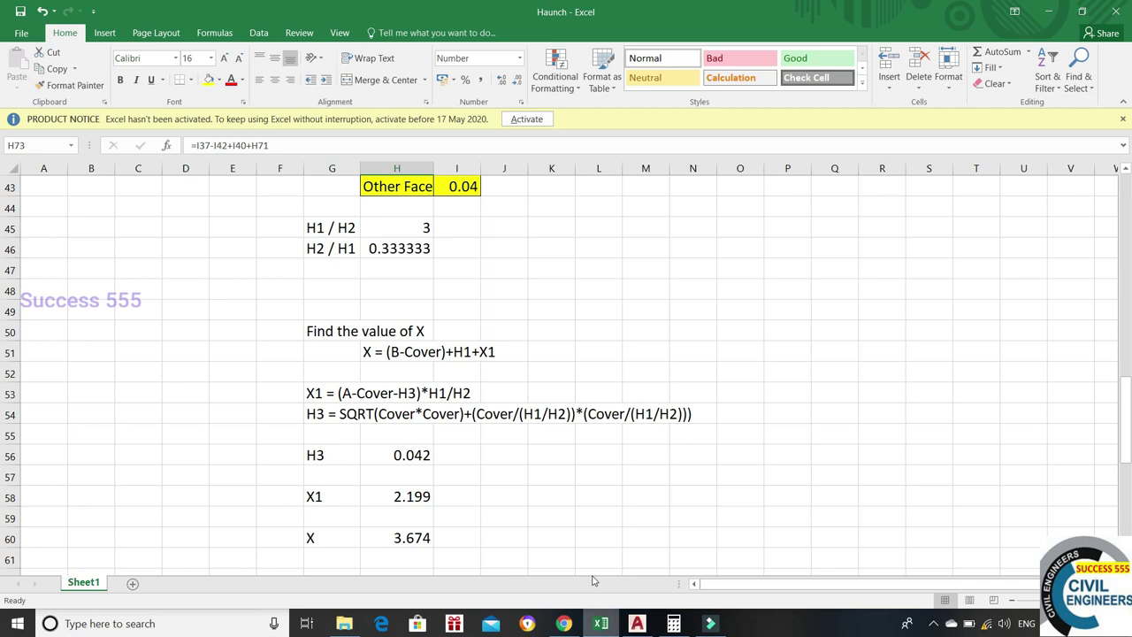
# Scroll through the Haunch sheet's Measurements table and its X, Y and H = 3.872 formulas.
pyautogui.scroll(1, 572, 442)
pyautogui.scroll(7, 576, 434)
pyautogui.scroll(6, 579, 435)
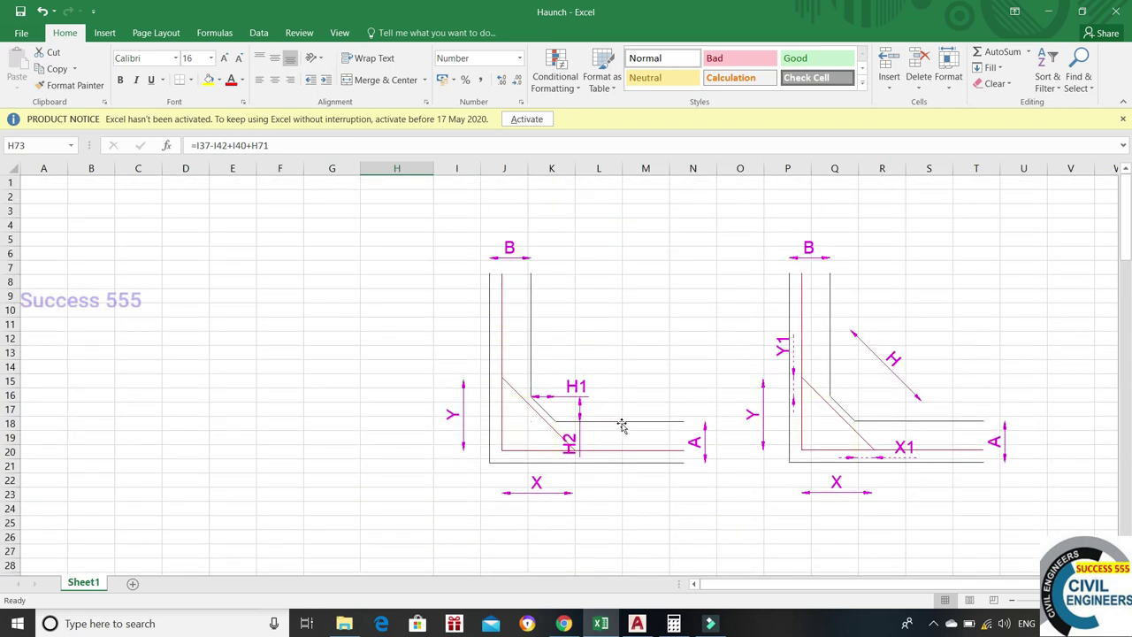
pyautogui.scroll(-3, 622, 426)
pyautogui.scroll(-1, 621, 425)
pyautogui.scroll(-4, 621, 425)
pyautogui.scroll(-2, 621, 425)
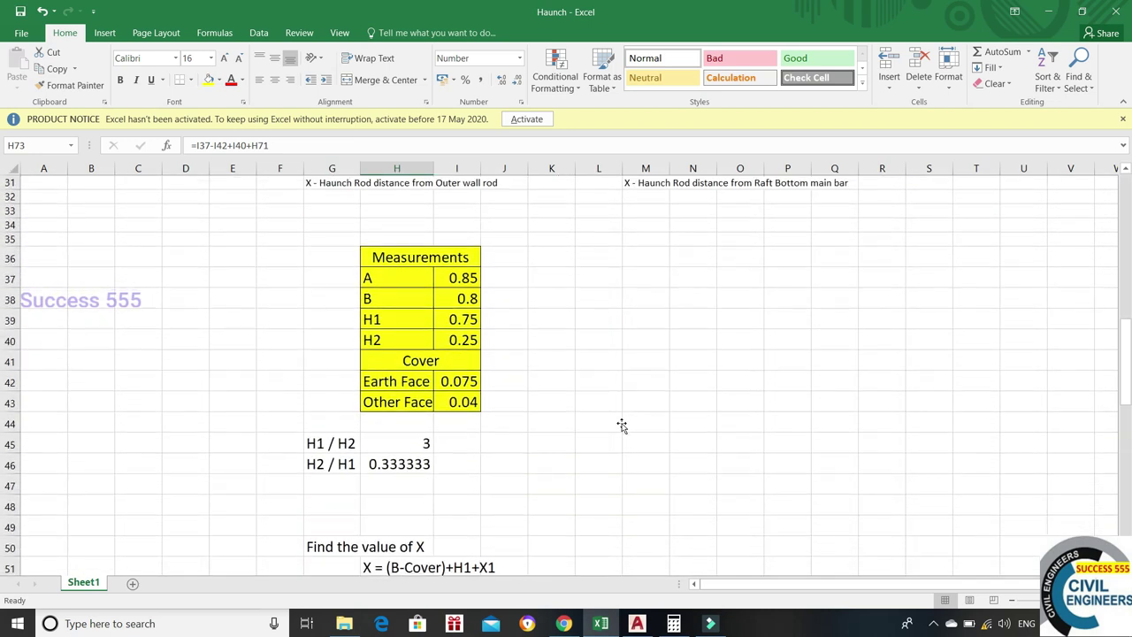
pyautogui.scroll(-5, 621, 425)
pyautogui.scroll(-2, 620, 424)
pyautogui.scroll(-3, 619, 421)
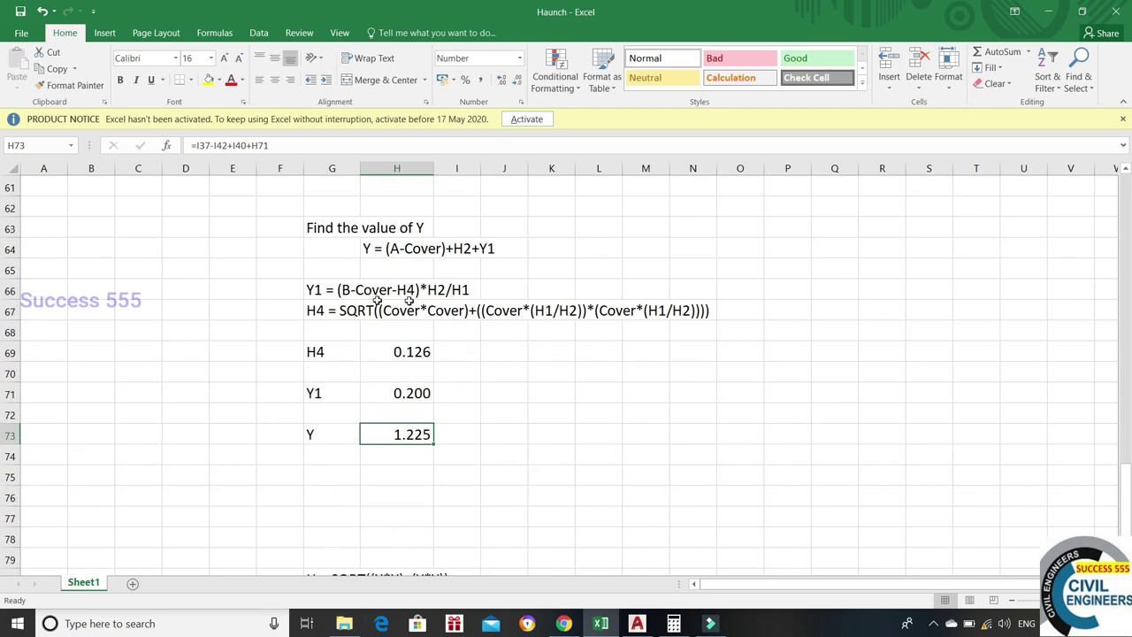
pyautogui.scroll(-4, 504, 491)
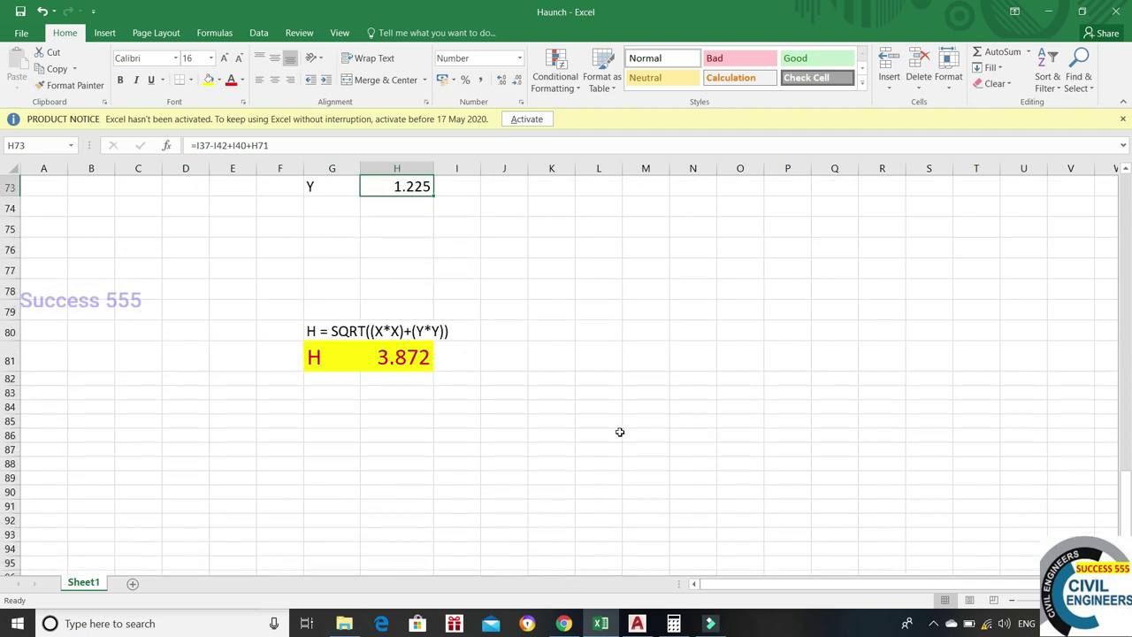
pyautogui.scroll(5, 619, 431)
pyautogui.scroll(1, 649, 380)
pyautogui.scroll(2, 649, 379)
pyautogui.scroll(4, 649, 379)
pyautogui.scroll(3, 536, 513)
pyautogui.scroll(-2, 500, 528)
pyautogui.scroll(1, 498, 523)
pyautogui.scroll(1, 482, 404)
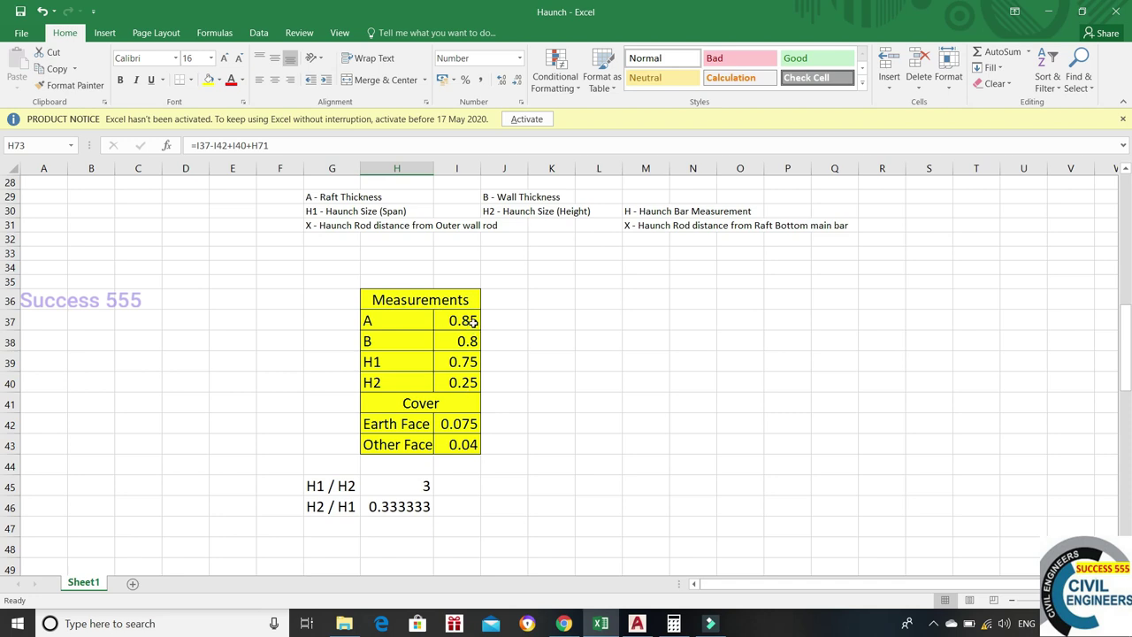
pyautogui.scroll(-1, 473, 478)
pyautogui.scroll(-6, 477, 465)
pyautogui.scroll(-5, 480, 458)
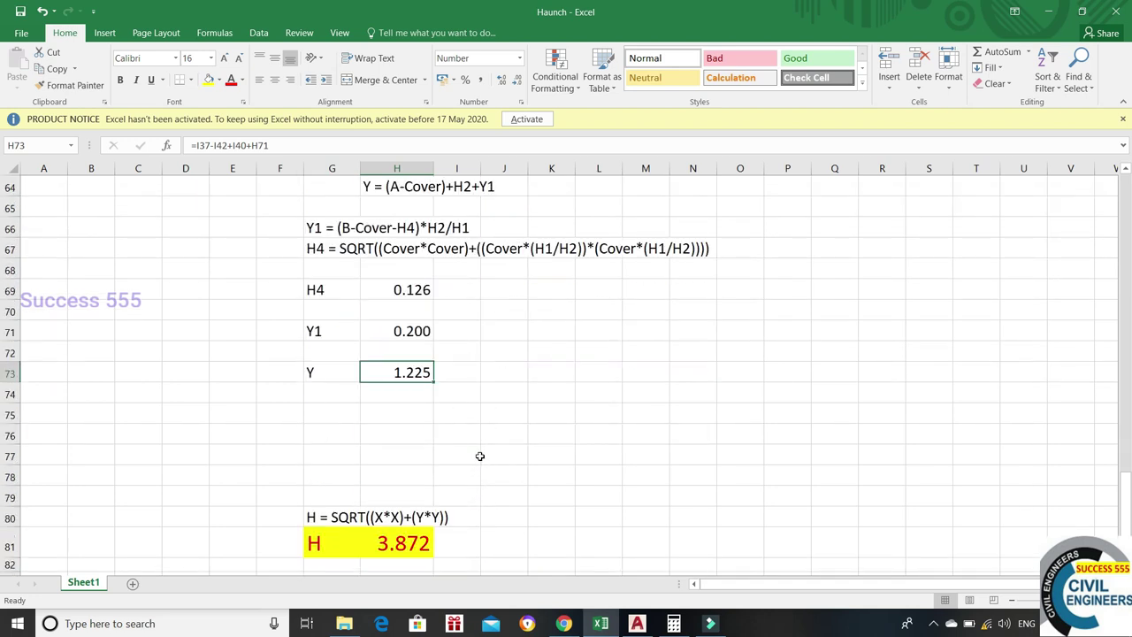
pyautogui.scroll(-2, 413, 460)
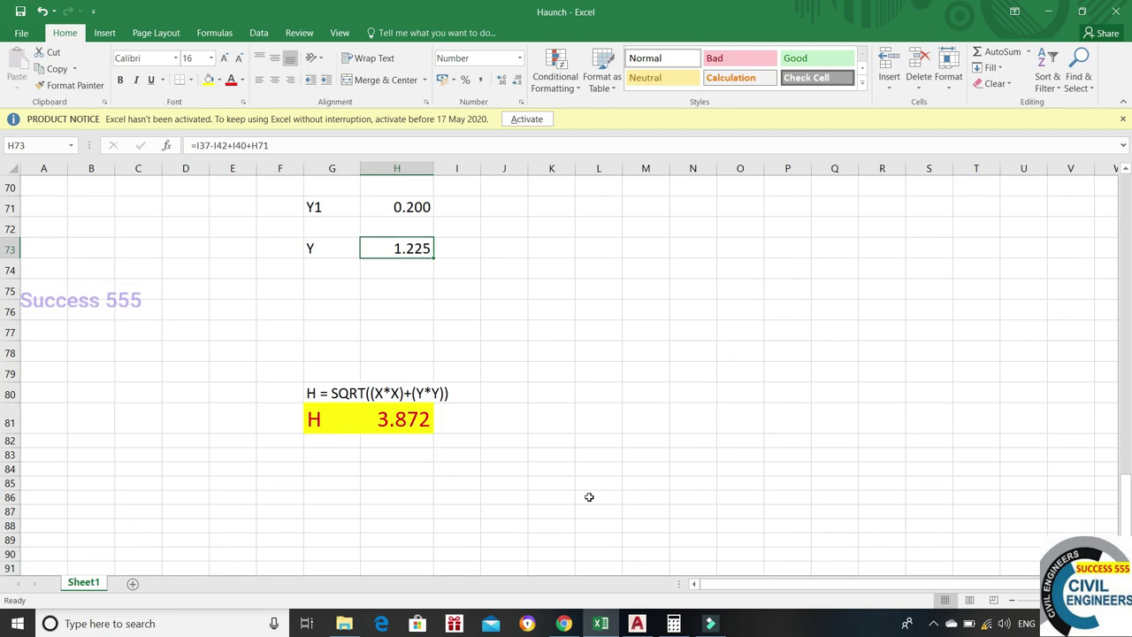
pyautogui.scroll(7, 462, 433)
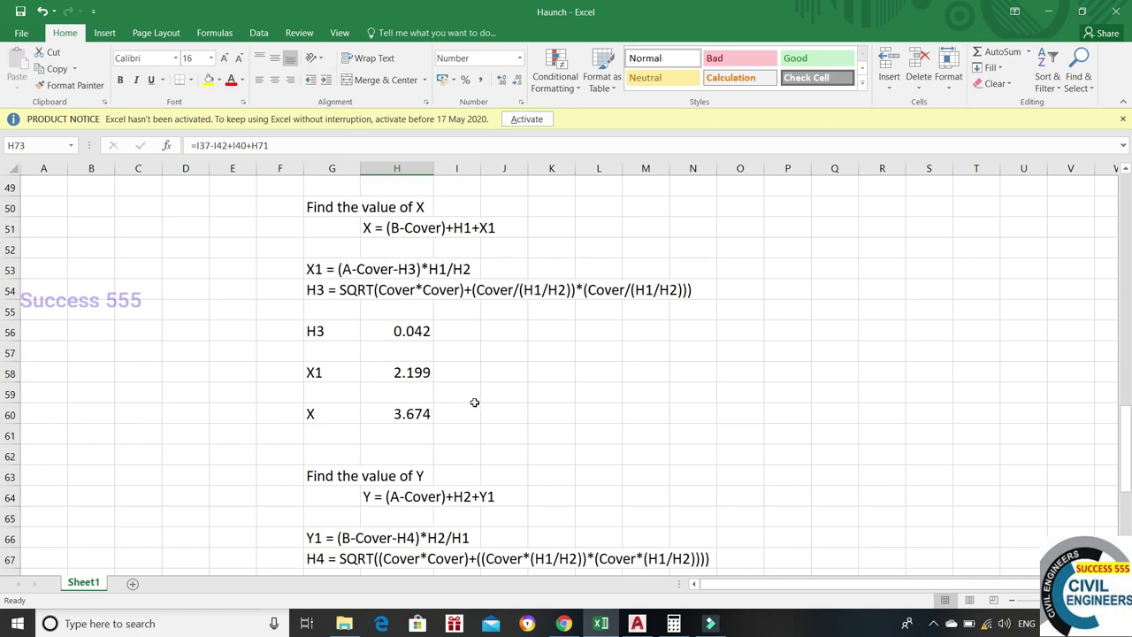
pyautogui.scroll(4, 473, 399)
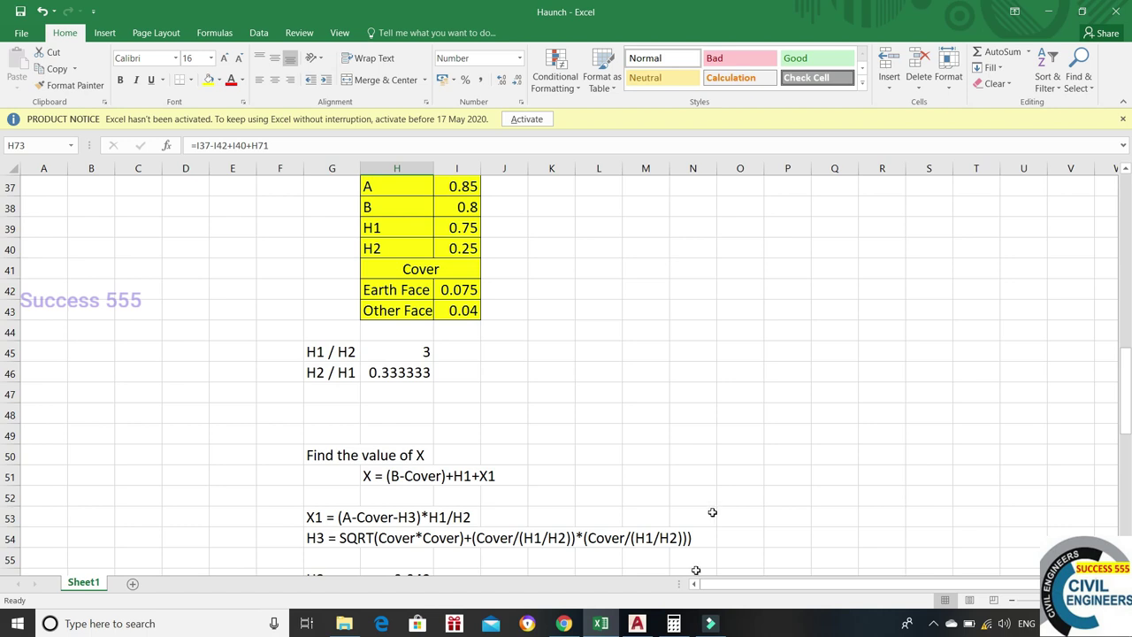
pyautogui.click(636, 623)
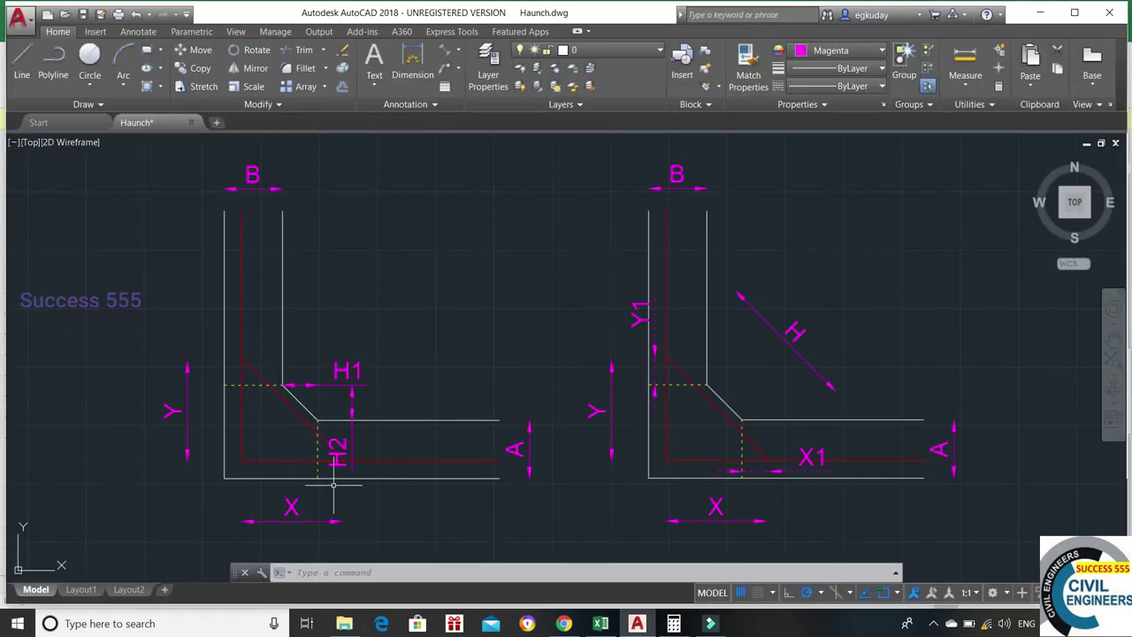
# Re-centre the haunch sketches and zoom into the right haunch's lower corner near X1.
pyautogui.moveTo(391, 511); pyautogui.dragTo(527, 505, button='middle')
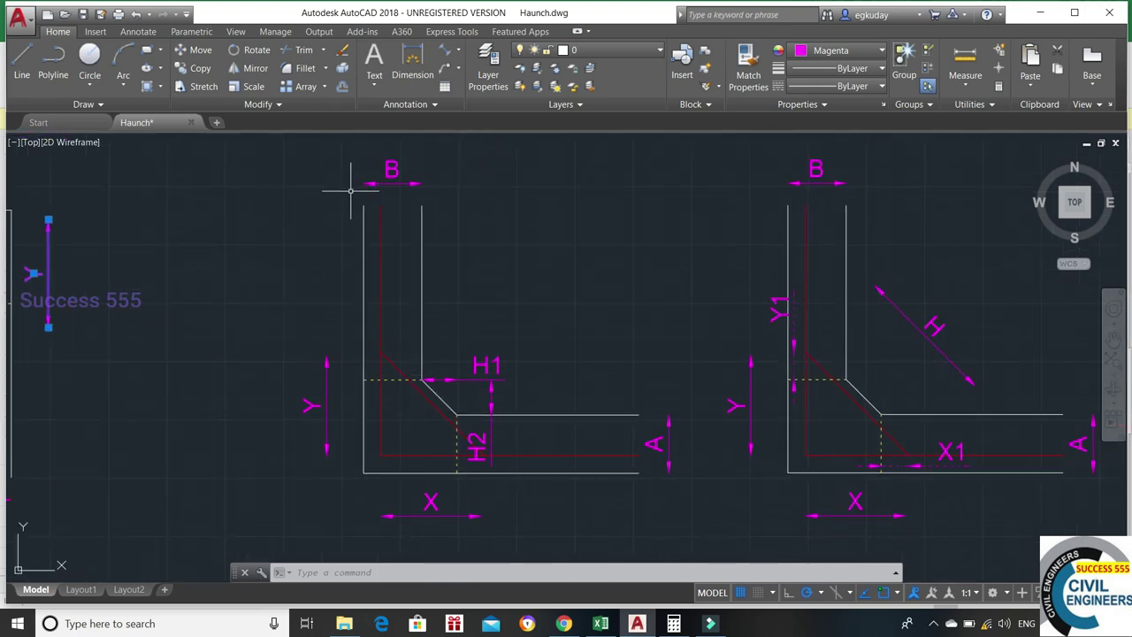
pyautogui.moveTo(543, 306); pyautogui.dragTo(405, 309, button='middle')
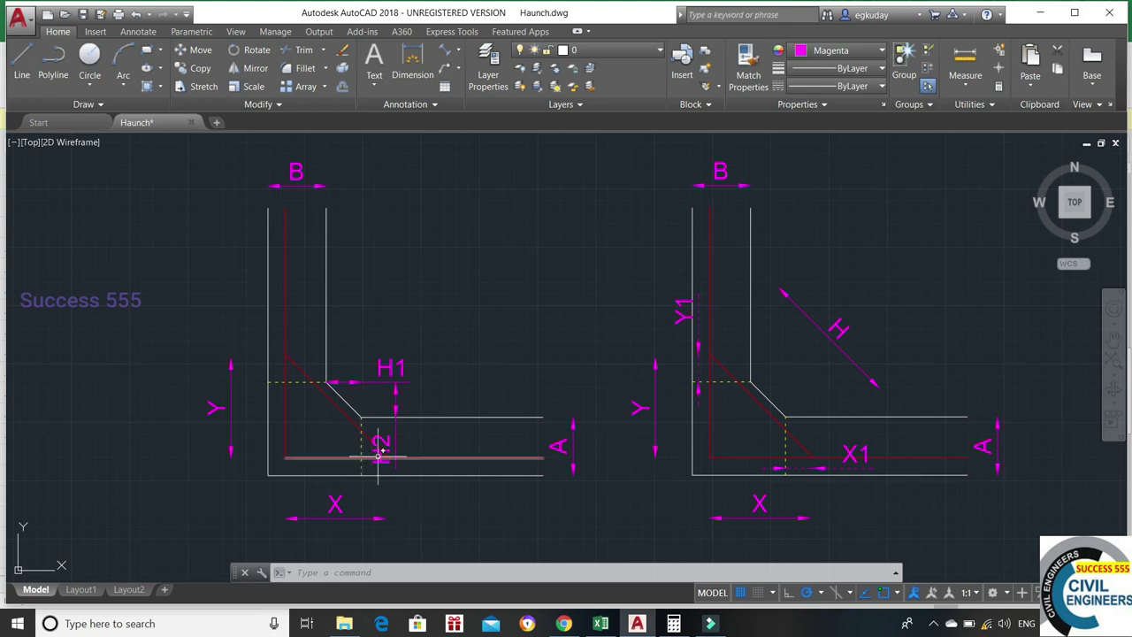
pyautogui.scroll(4, 887, 517)
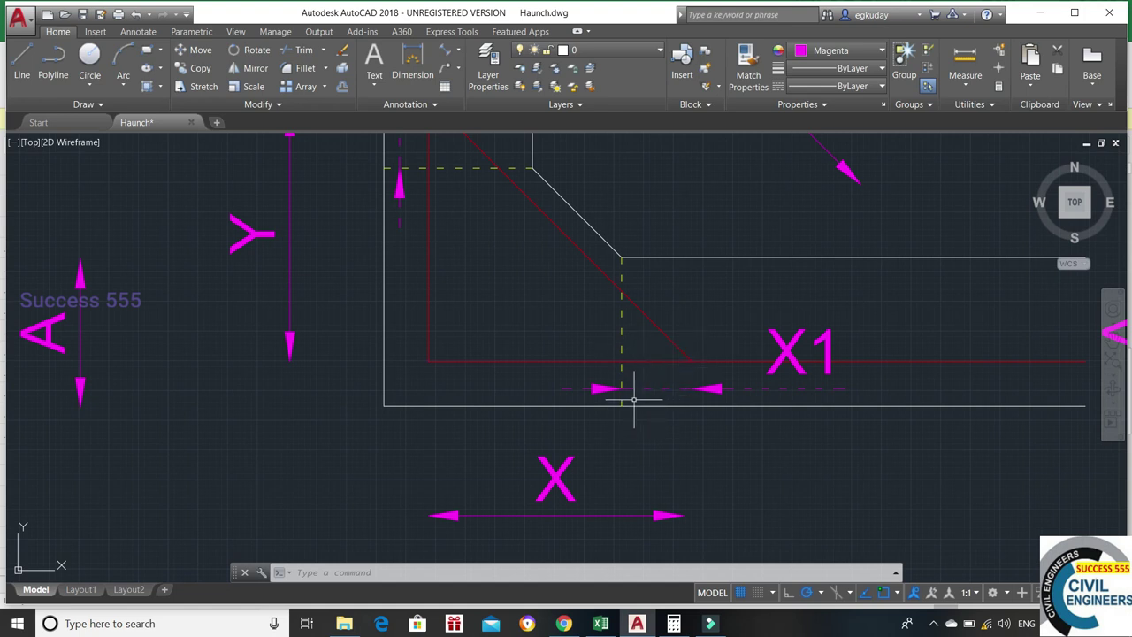
pyautogui.scroll(2, 630, 349)
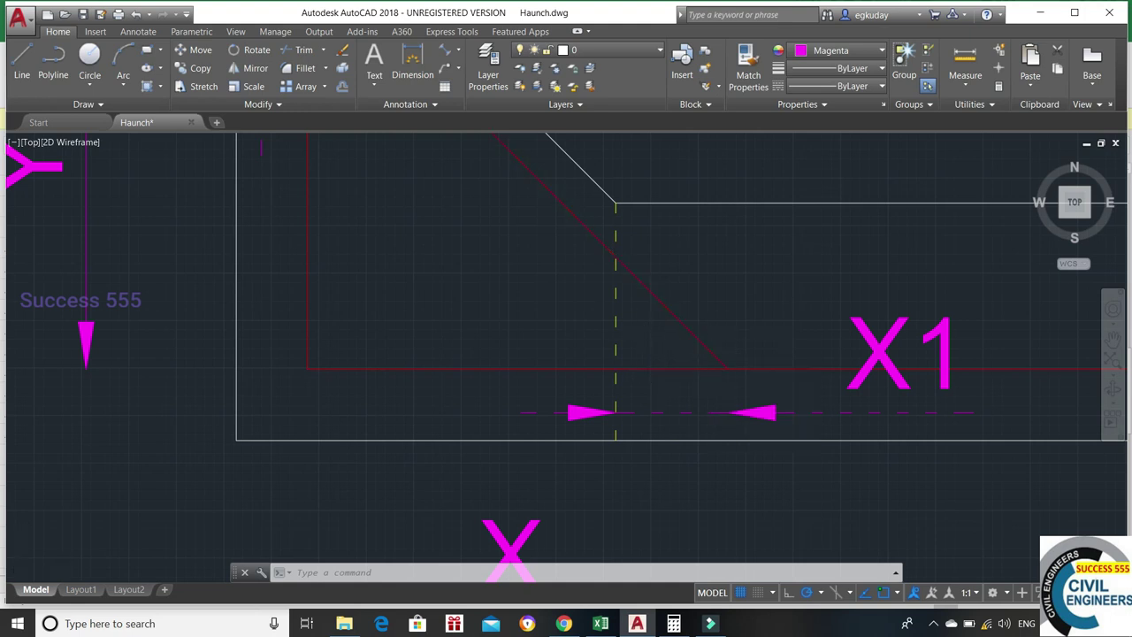
# Zoom and pan until the haunch detail with the 750 and 250 dimensions fills the view.
pyautogui.scroll(-8, 689, 354)
pyautogui.scroll(2, 751, 375)
pyautogui.moveTo(750, 375)
pyautogui.mouseDown(button='middle')
pyautogui.moveTo(380, 406)
pyautogui.moveTo(150, 468)
pyautogui.mouseUp(button='middle')
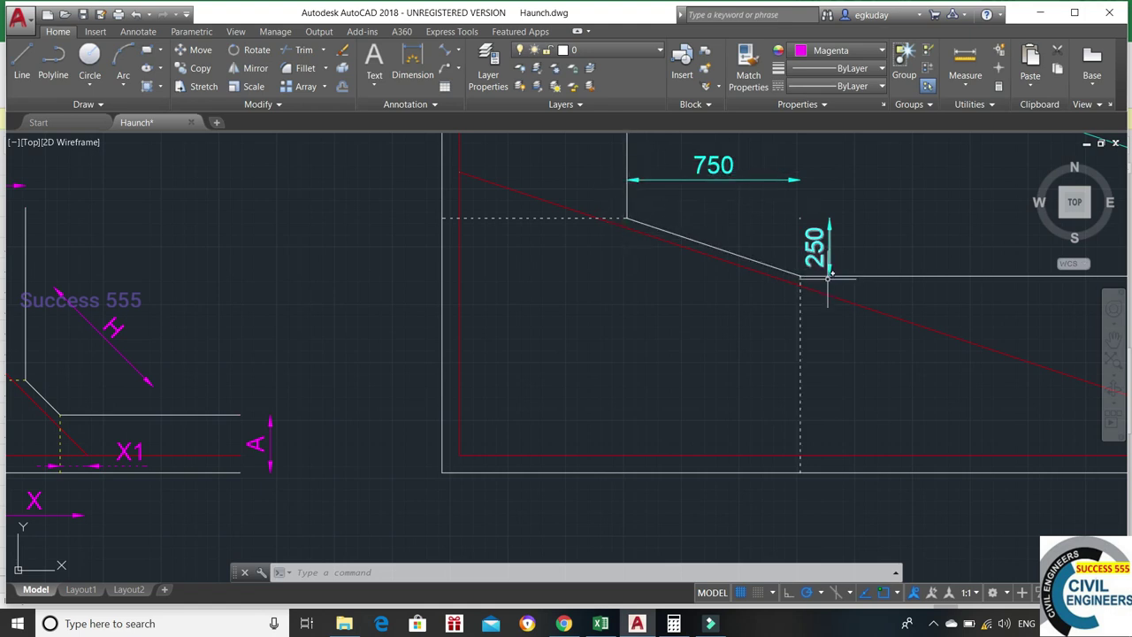
pyautogui.moveTo(902, 395); pyautogui.dragTo(716, 404, button='middle')
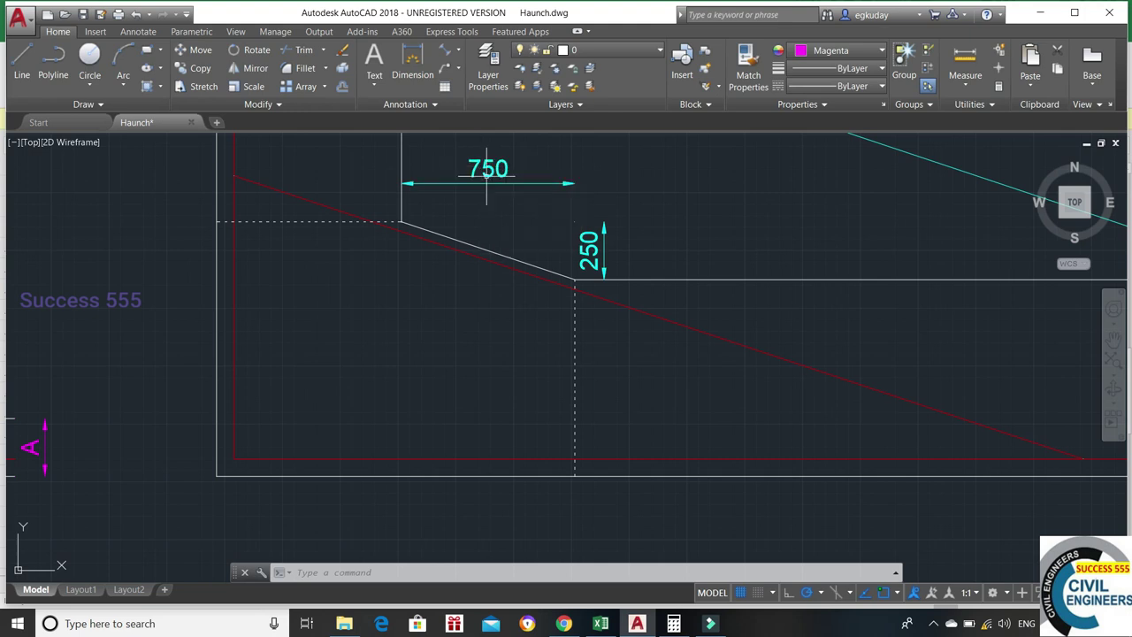
# Compute the slope ratio 750 ÷ 250 = 3 in Calculator, then minimise it.
pyautogui.click(676, 624)
pyautogui.write('750')
pyautogui.press('/')
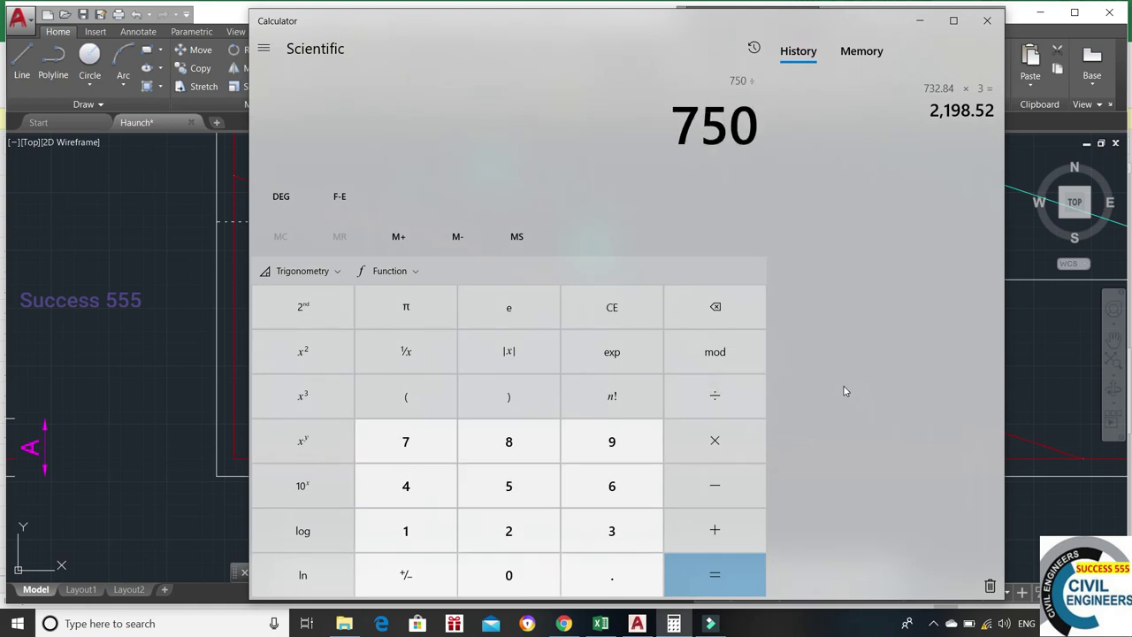
pyautogui.write('250')
pyautogui.press('Return')
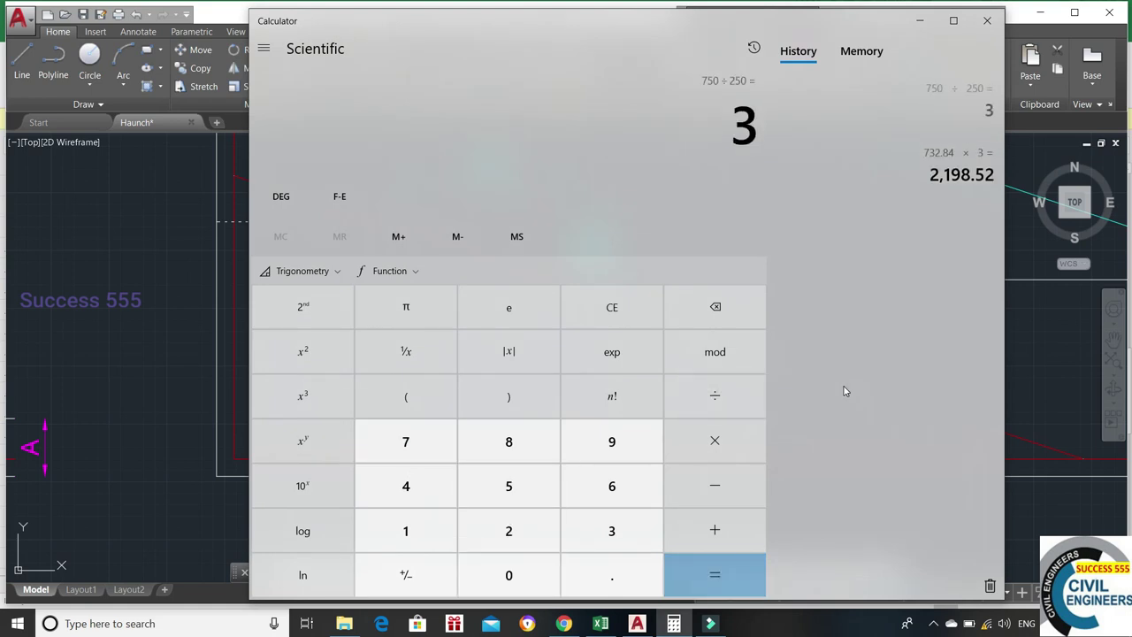
pyautogui.click(922, 21)
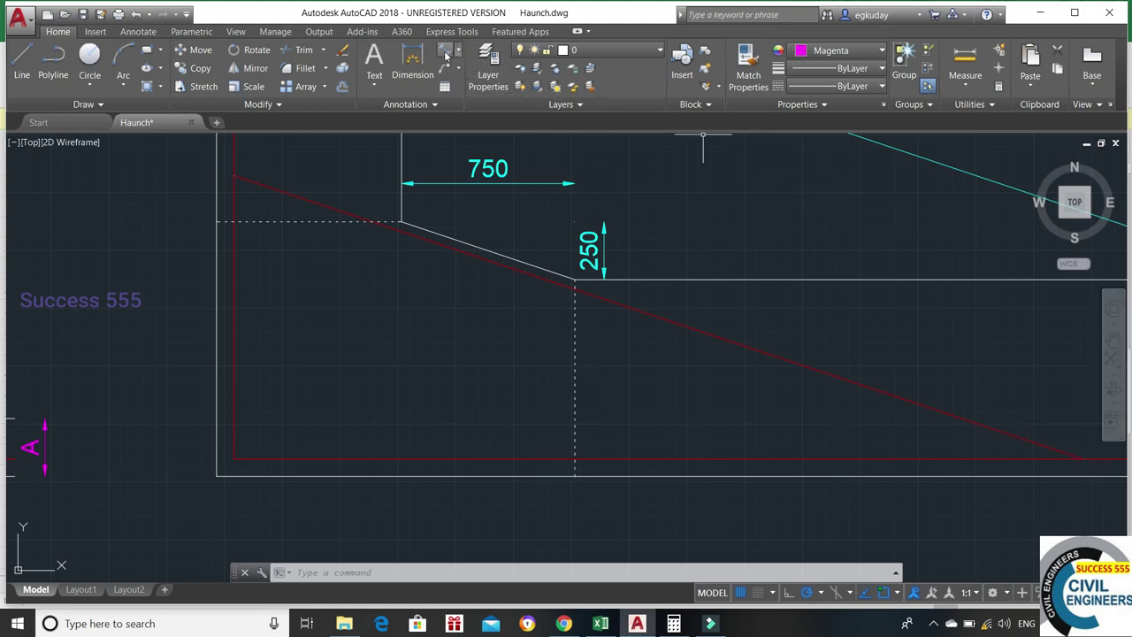
# Add a 732,84 aligned dimension from the haunch corner down to the red bar.
pyautogui.click(445, 53)
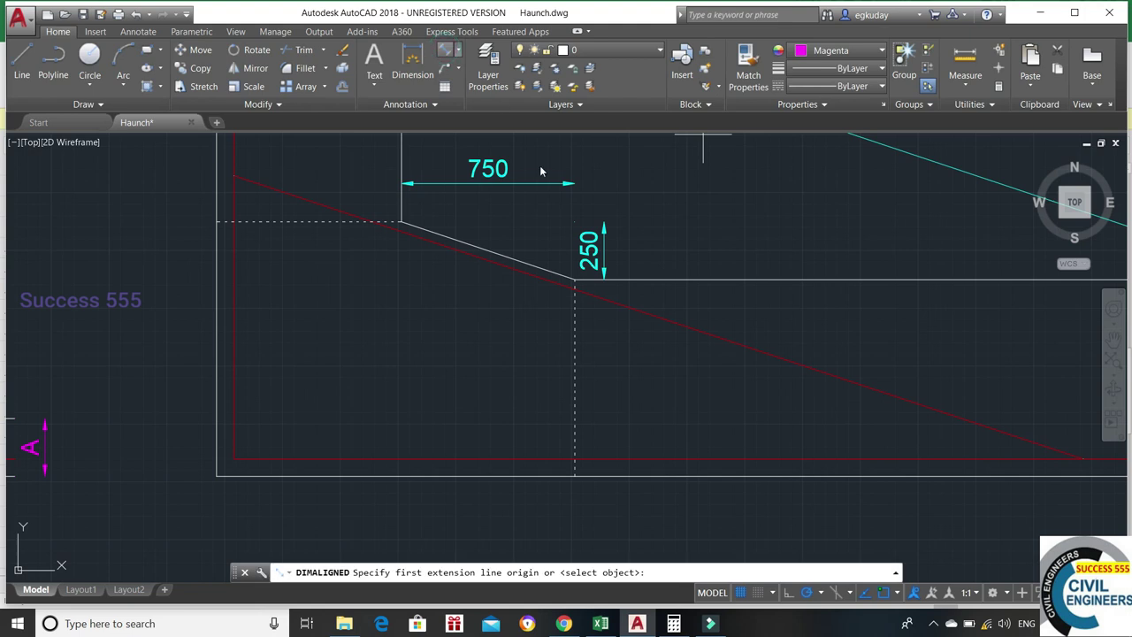
pyautogui.click(575, 288)
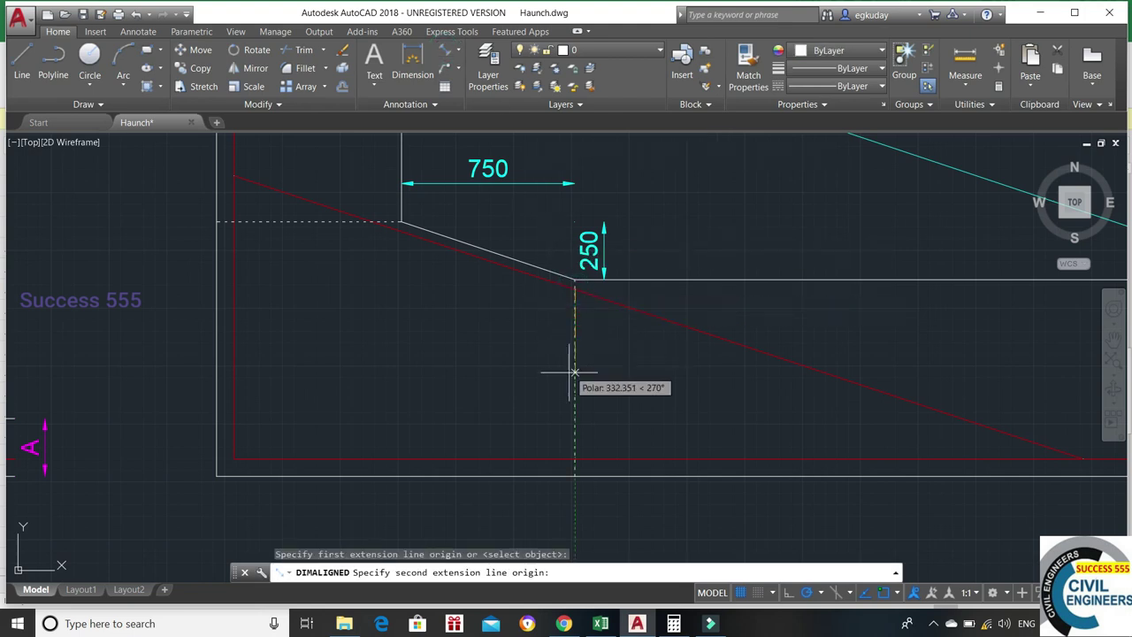
pyautogui.click(575, 458)
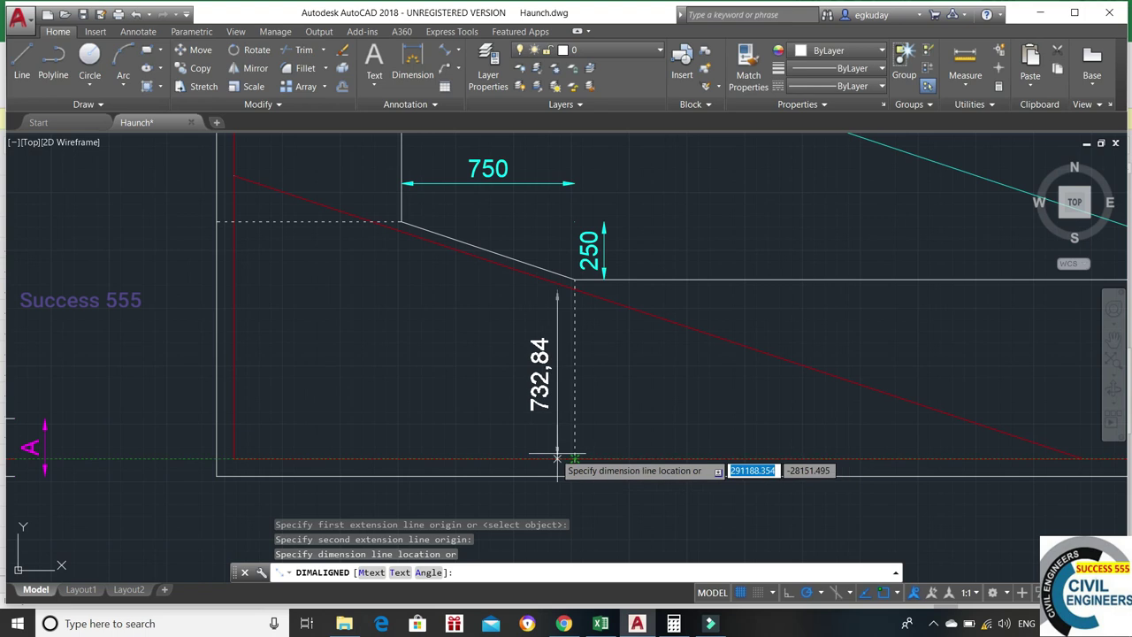
pyautogui.click(538, 457)
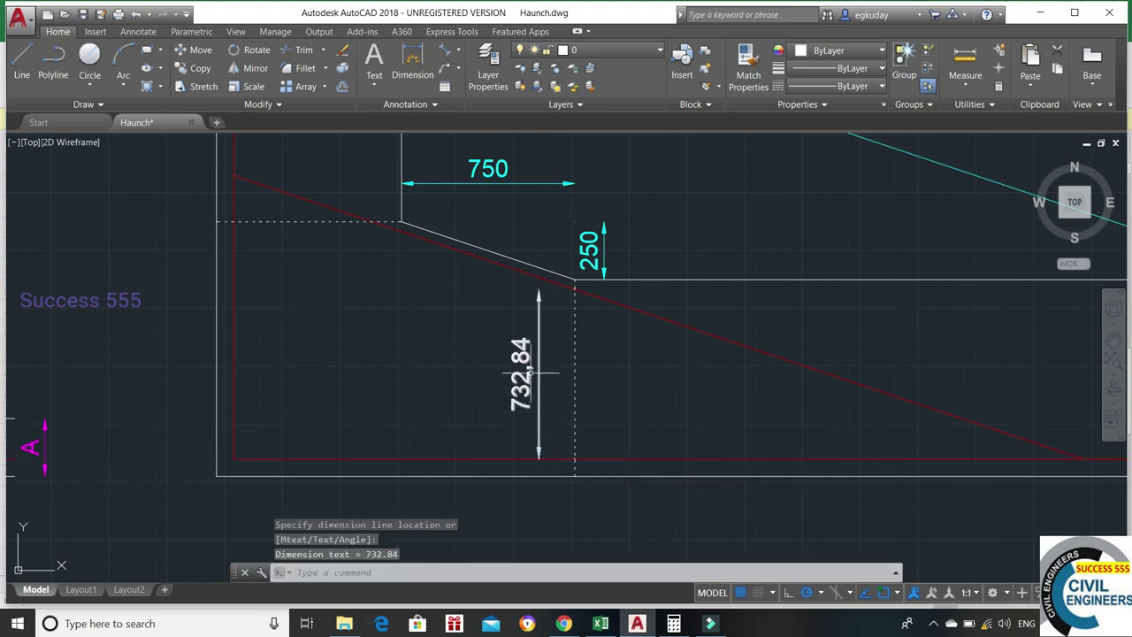
# Add a 2198,51 aligned dimension along the red bar from that point to its end.
pyautogui.click(445, 50)
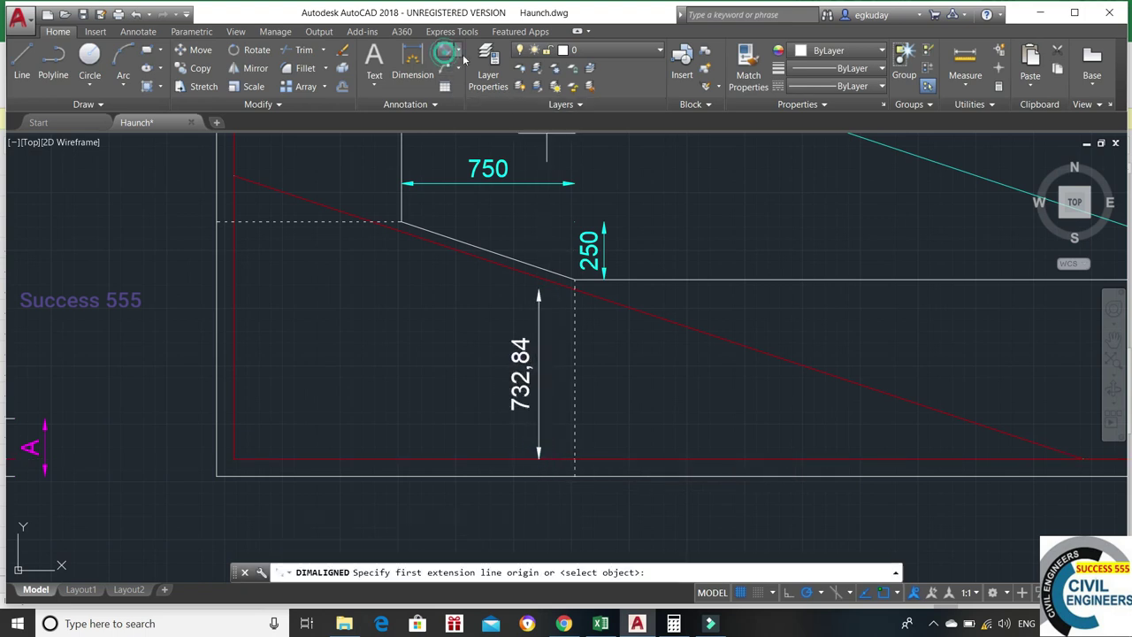
pyautogui.click(575, 458)
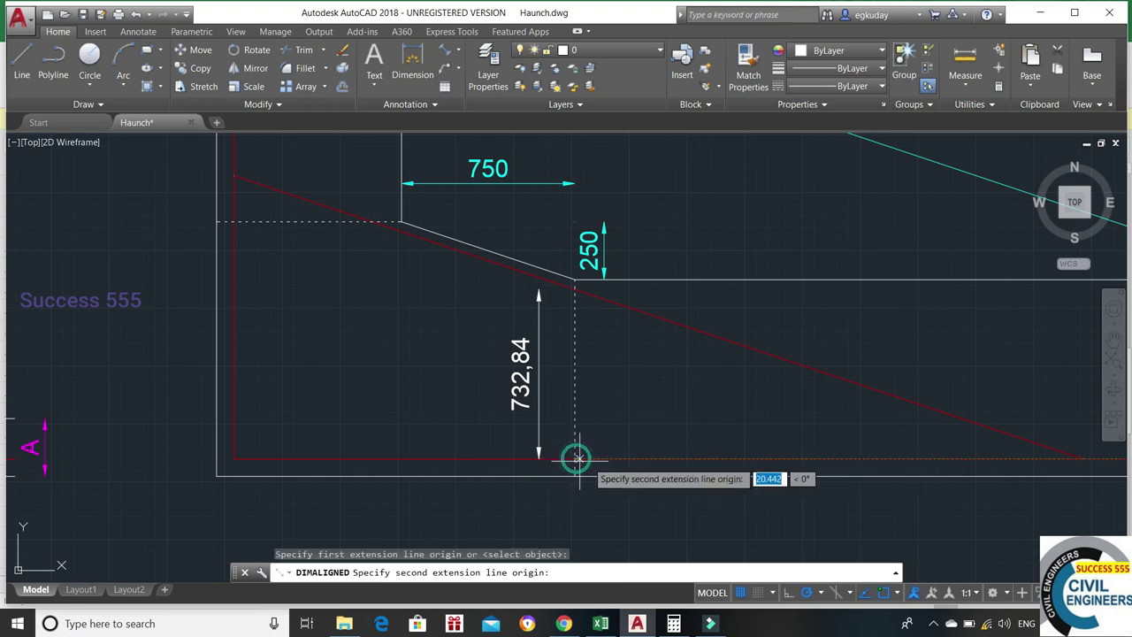
pyautogui.click(1083, 459)
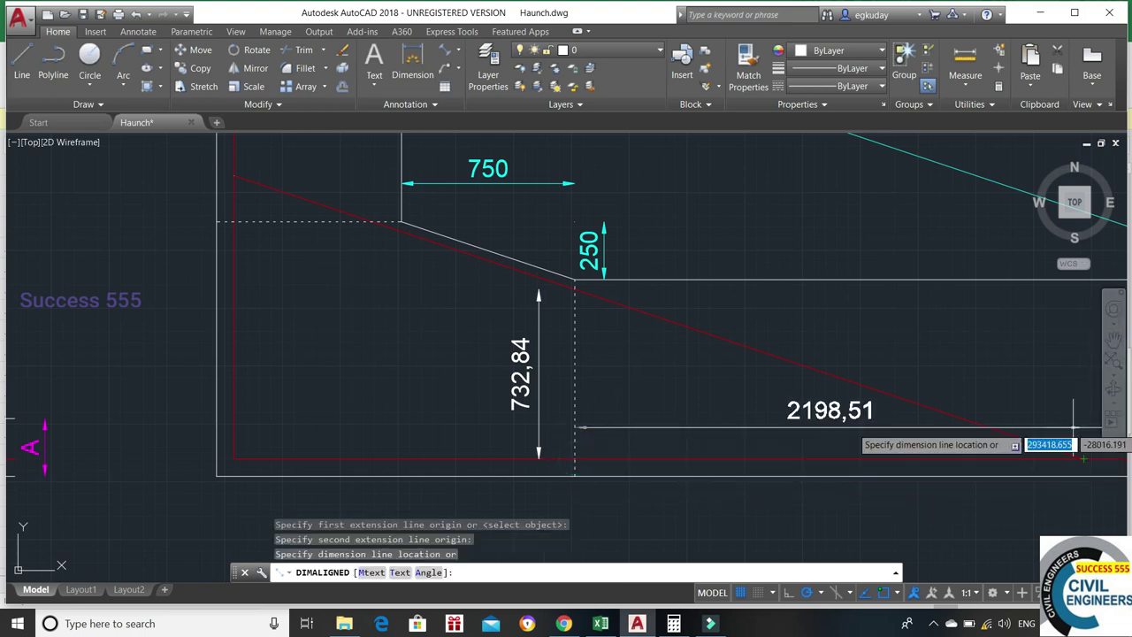
pyautogui.click(1060, 427)
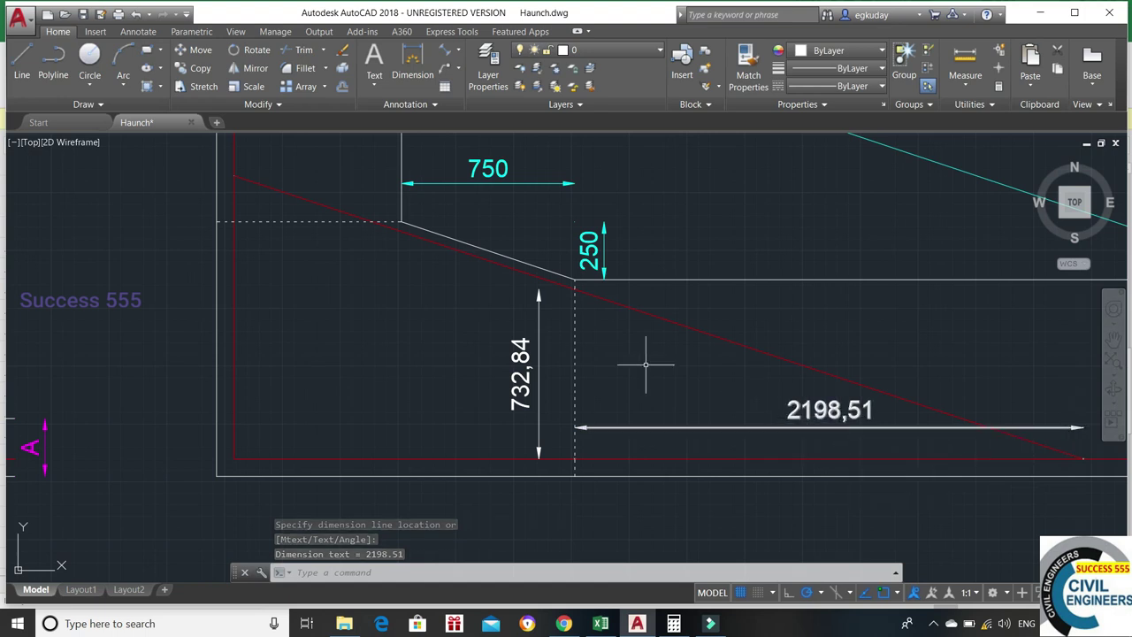
# Check 732 × 3 = 2,196 in Calculator against the 2198,51 run, then minimise it.
pyautogui.click(676, 624)
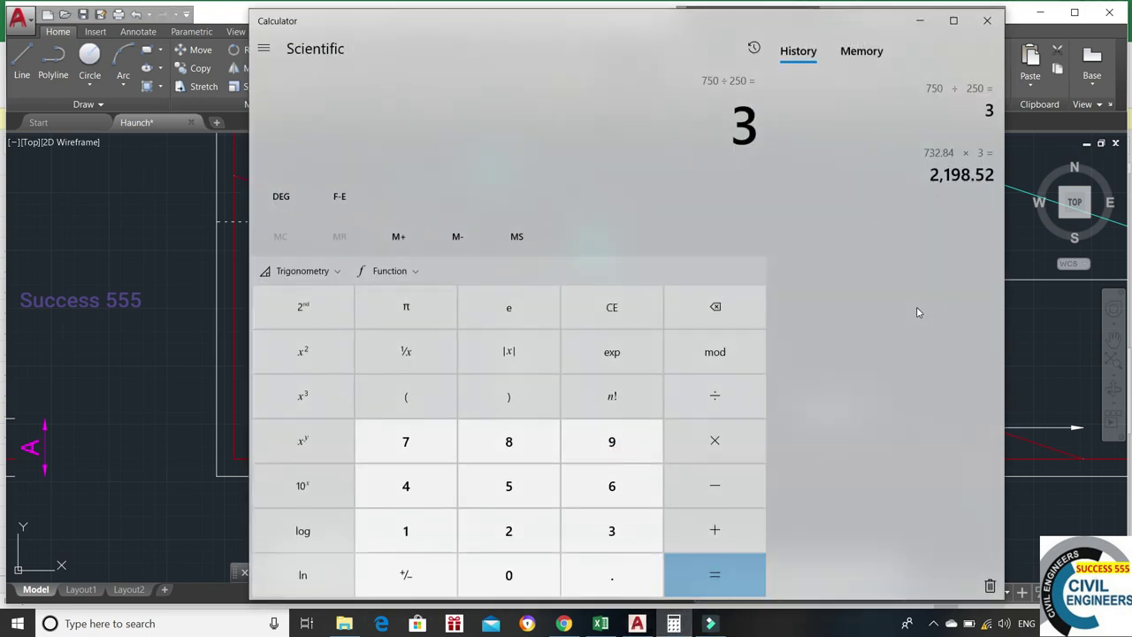
pyautogui.write('732 × ')
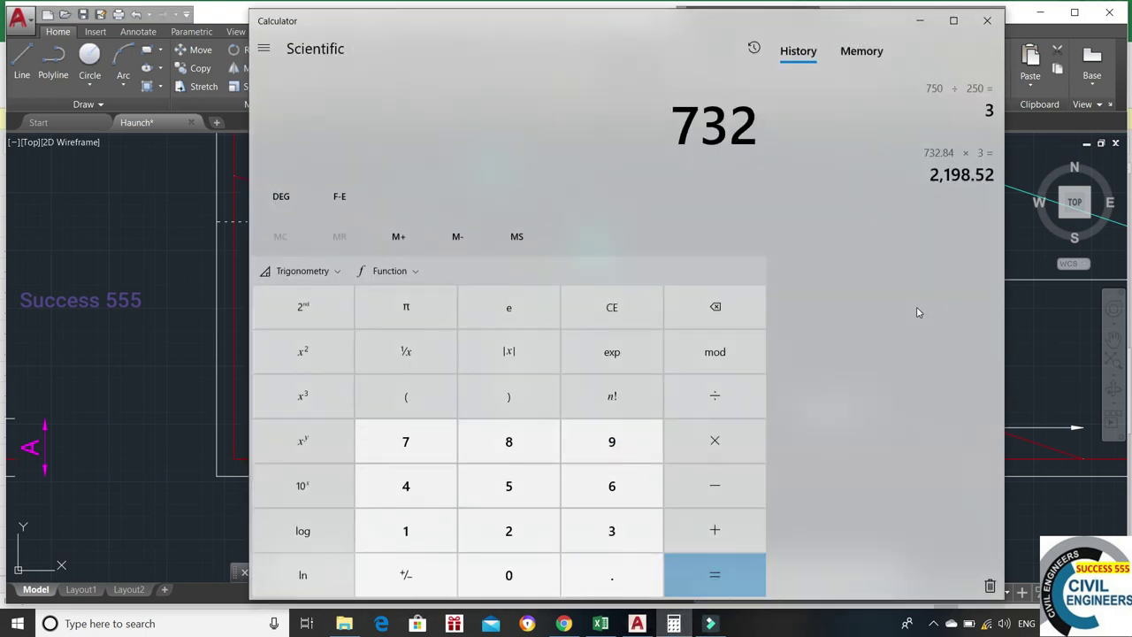
pyautogui.write('3')
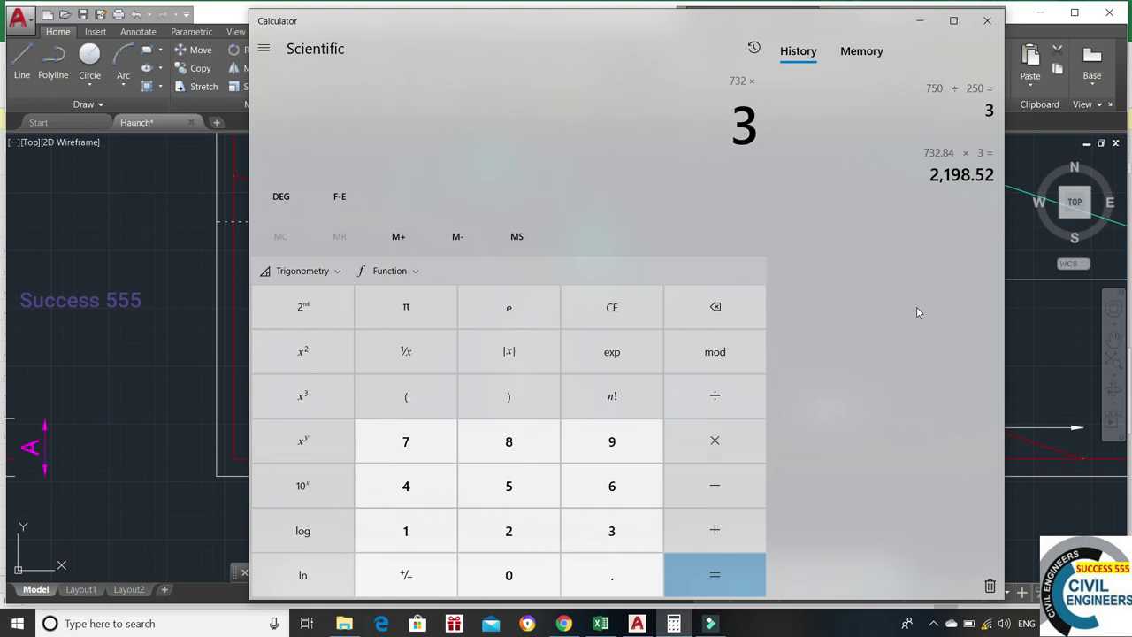
pyautogui.press('Return')
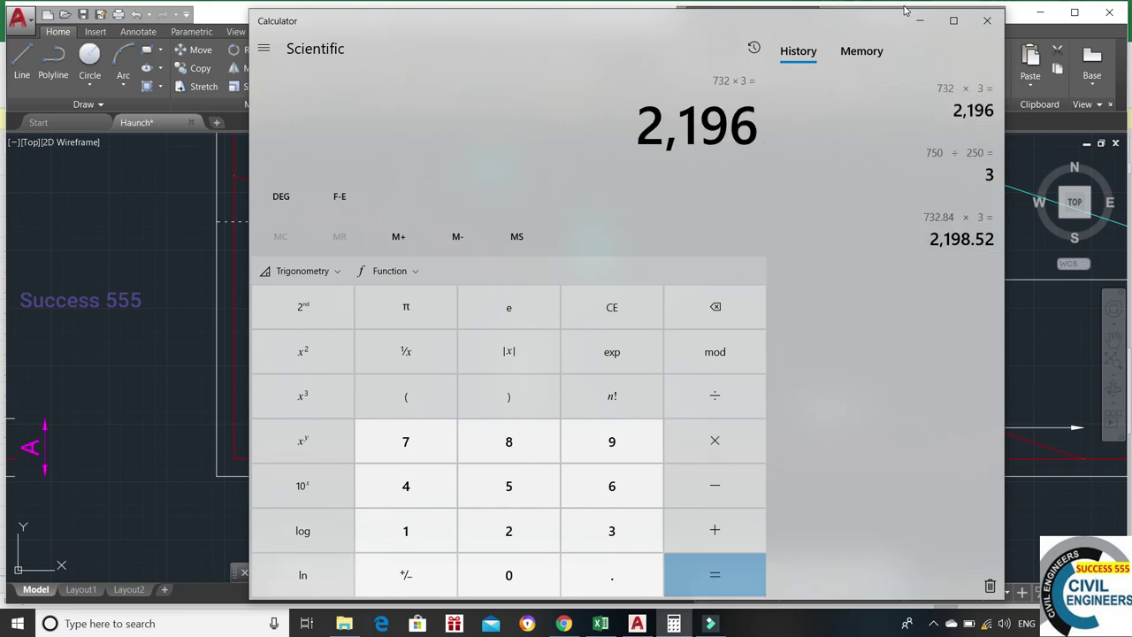
pyautogui.click(919, 20)
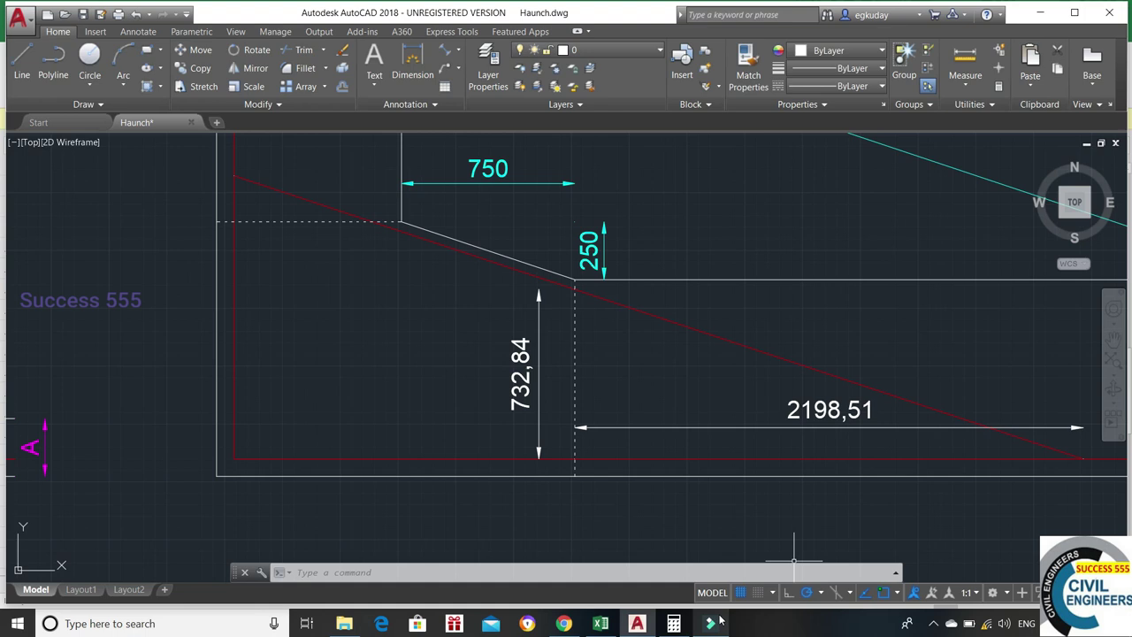
# Delete the 2198,51 and 732,84 check dimensions, leaving only 750 and 250.
pyautogui.click(790, 421)
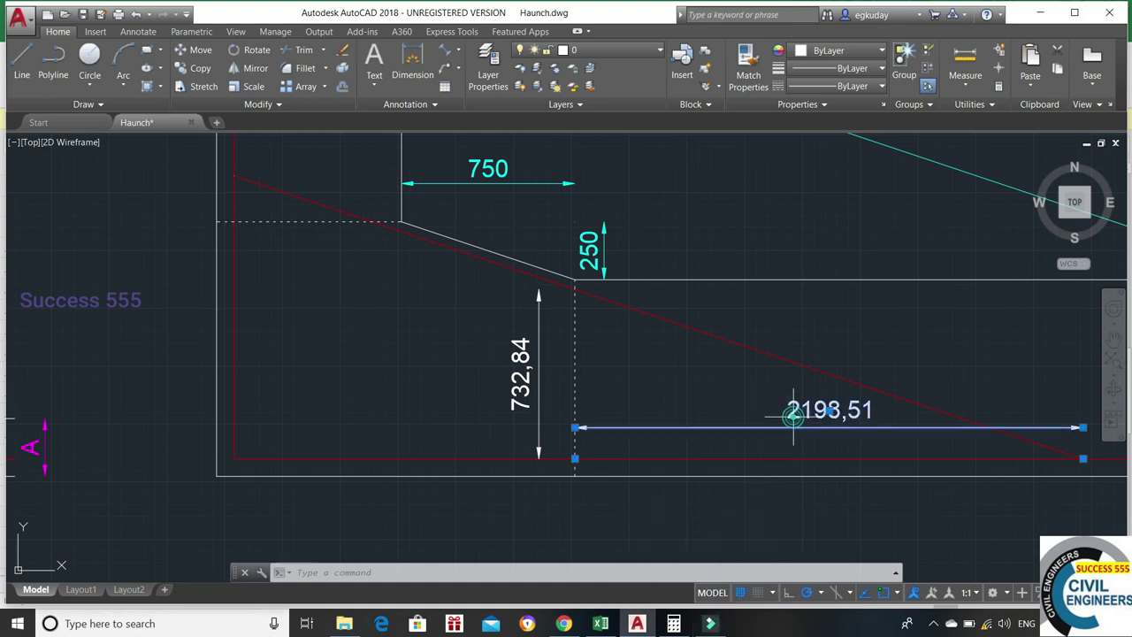
pyautogui.press('Delete')
pyautogui.click(520, 372)
pyautogui.press('Delete')
pyautogui.moveTo(454, 356)
pyautogui.mouseDown(button='middle')
pyautogui.moveTo(394, 328)
pyautogui.moveTo(344, 338)
pyautogui.mouseUp(button='middle')
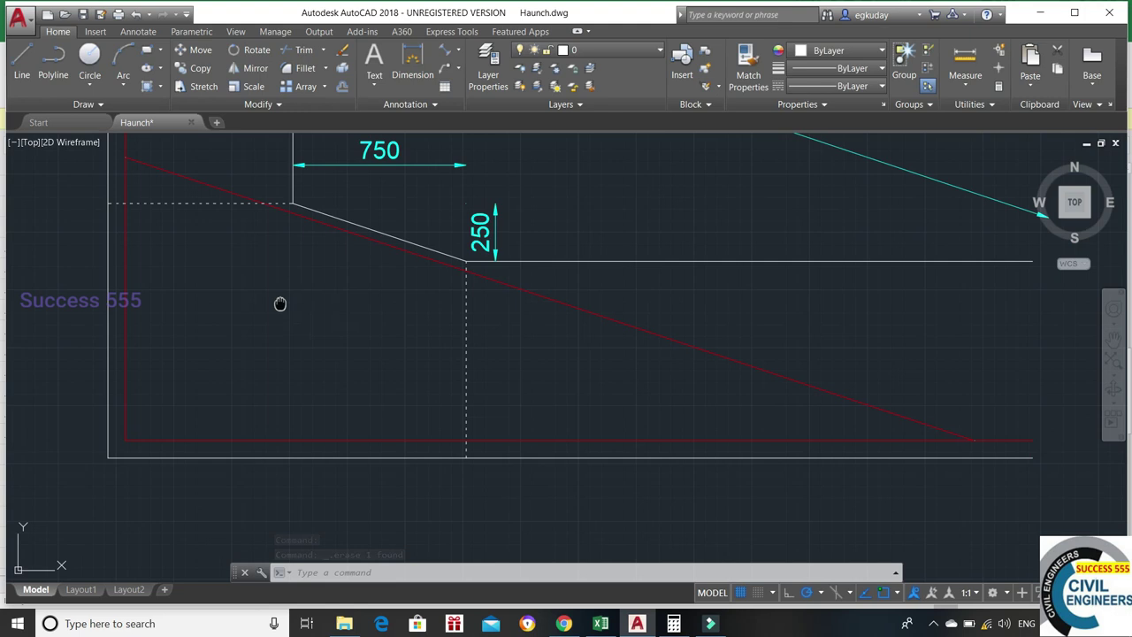
pyautogui.moveTo(277, 303); pyautogui.dragTo(703, 486, button='middle')
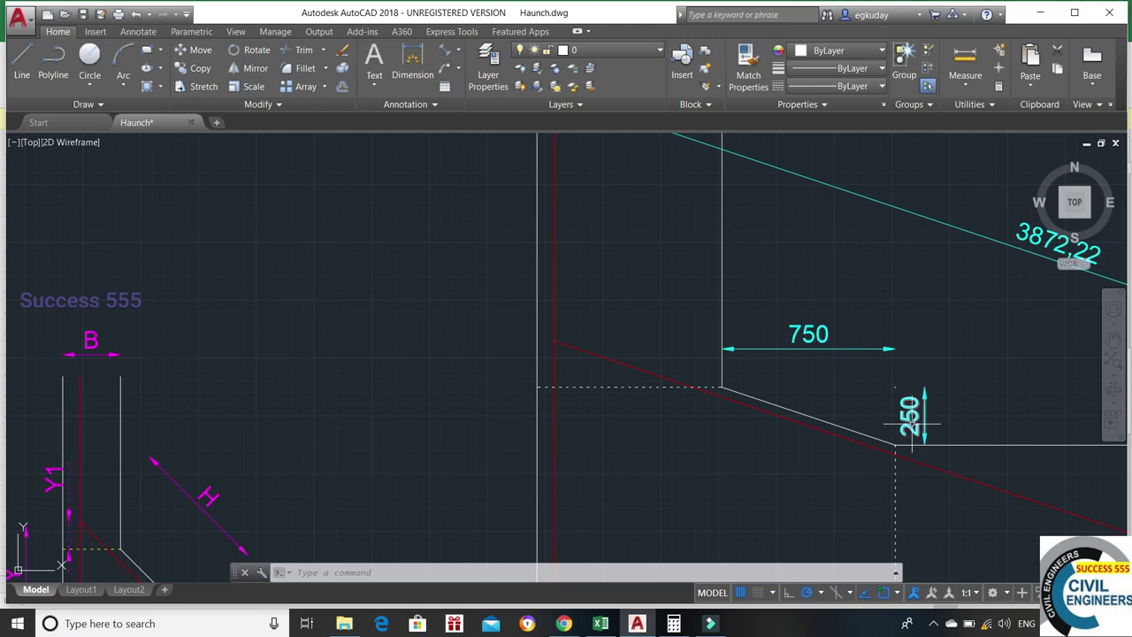
# Compute 250 ÷ 750 = 0.333… in Calculator, fixing a mistyped entry, then minimise it.
pyautogui.click(676, 624)
pyautogui.write('25077')
pyautogui.press('BackSpace')
pyautogui.write('50')
pyautogui.press('Return')
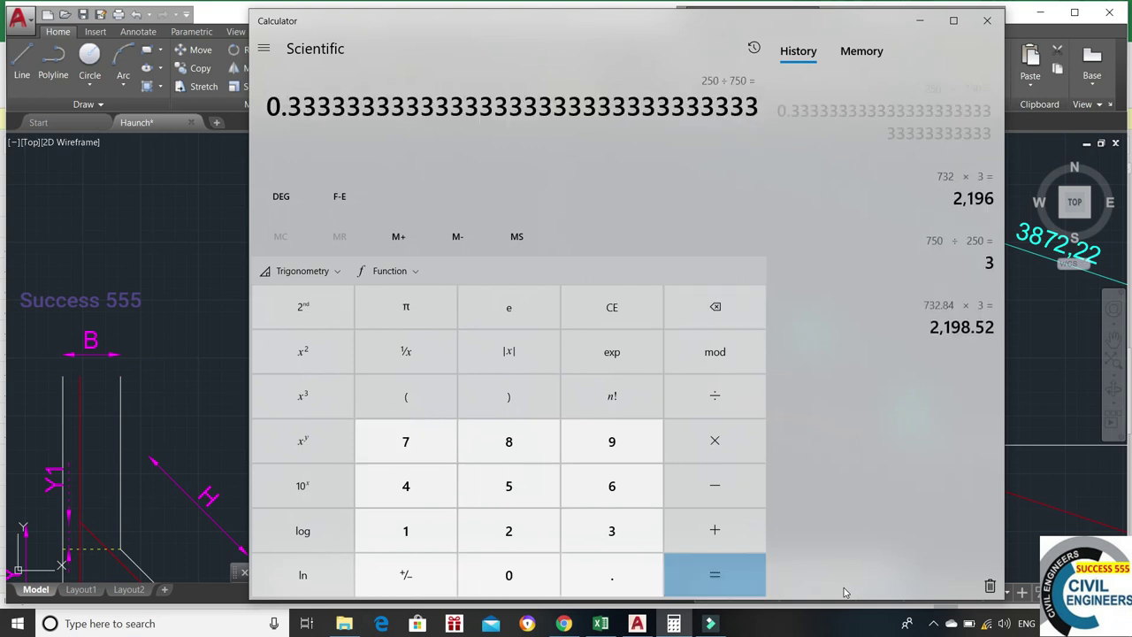
pyautogui.click(911, 21)
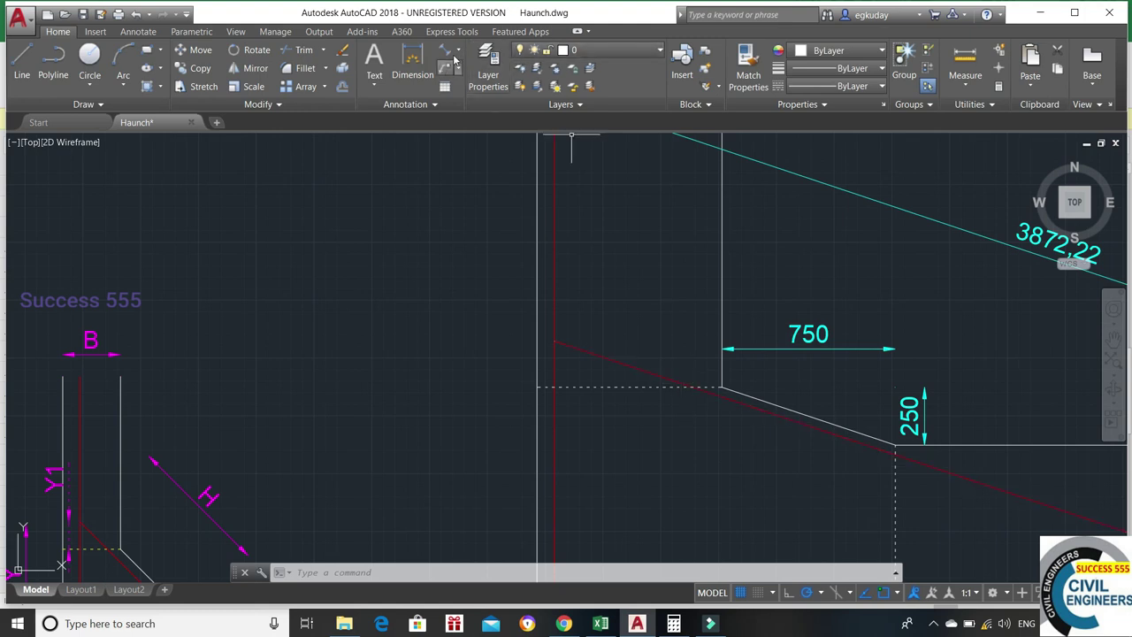
# Add a 598,51 aligned dimension along the horizontal line below the haunch.
pyautogui.click(445, 55)
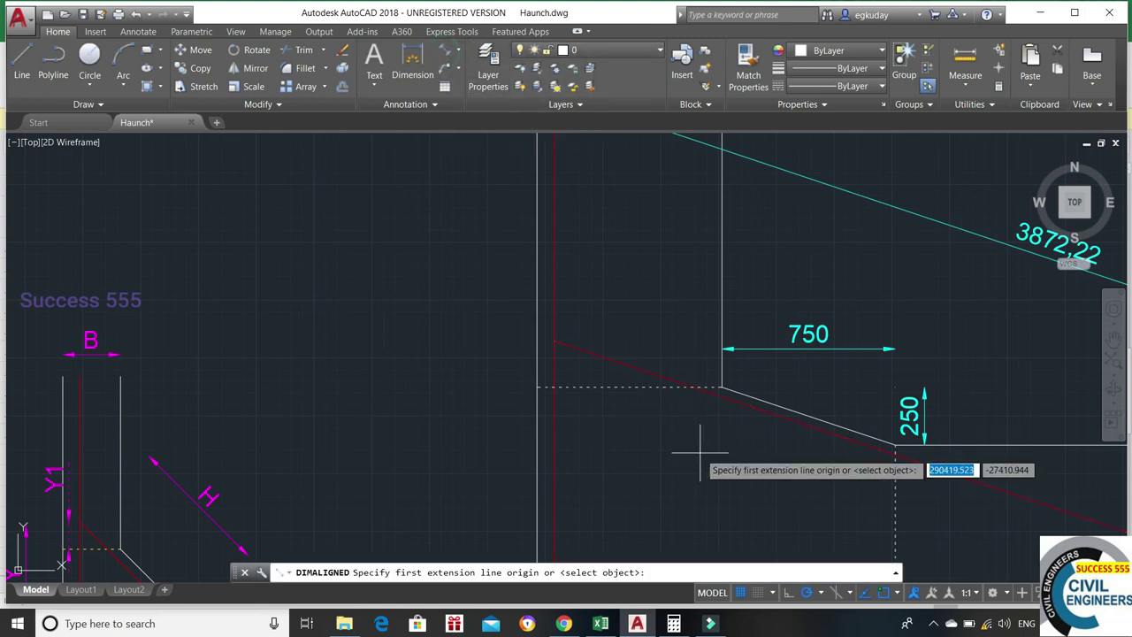
pyautogui.click(692, 387)
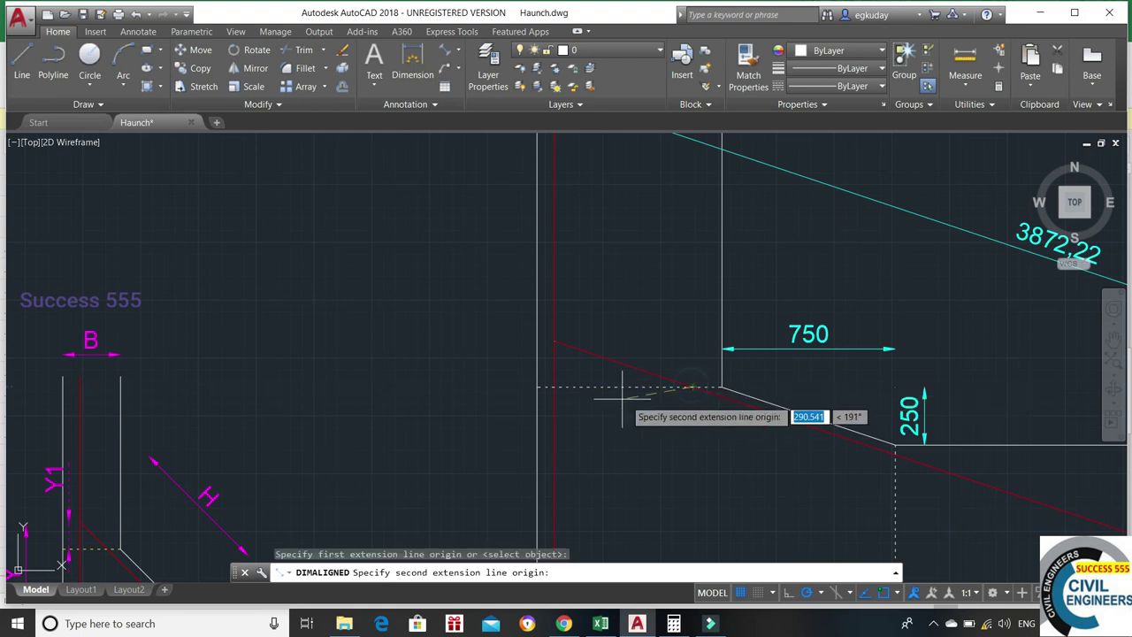
pyautogui.click(555, 387)
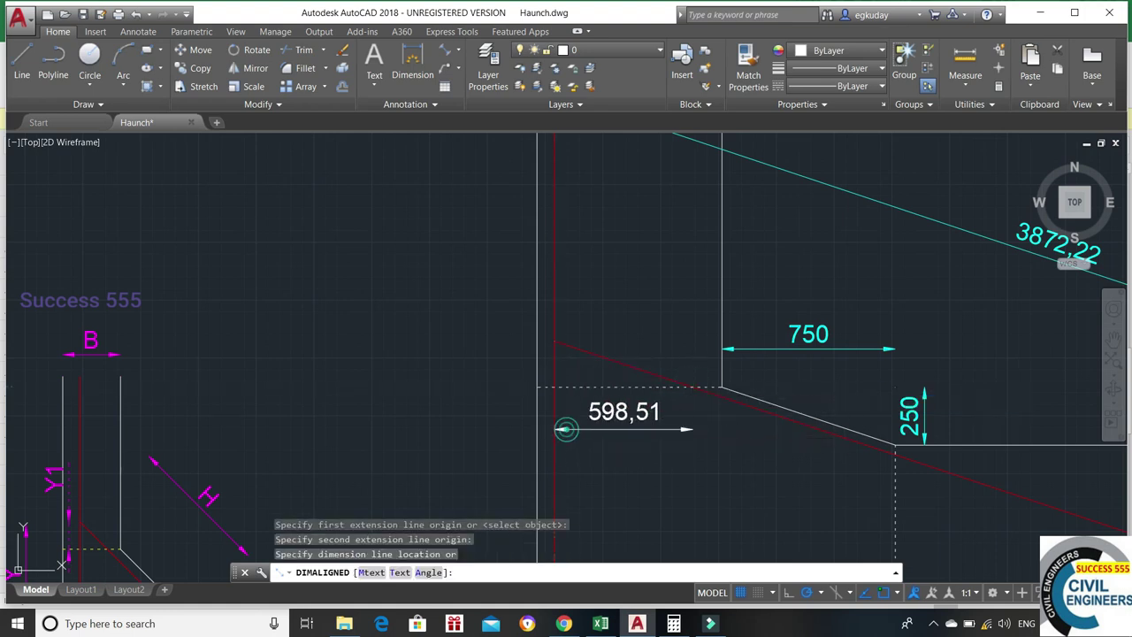
pyautogui.click(629, 429)
pyautogui.click(674, 623)
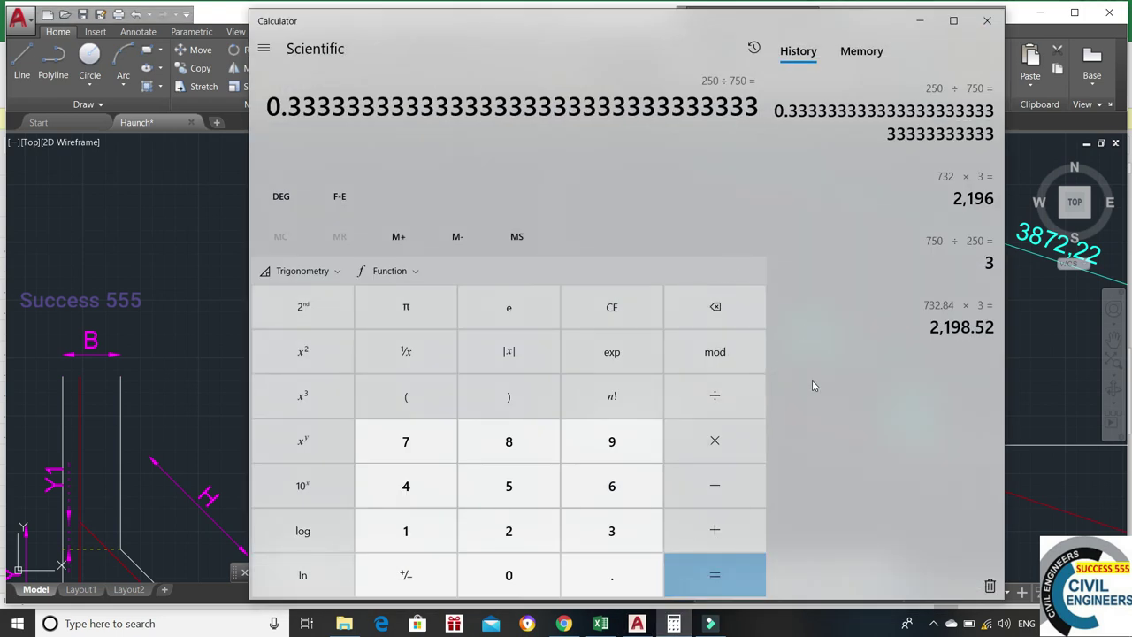
# Clear Calculator, evaluate .59851*.333 = 0.19930383, then minimise it.
pyautogui.press('Escape')
pyautogui.write('.598')
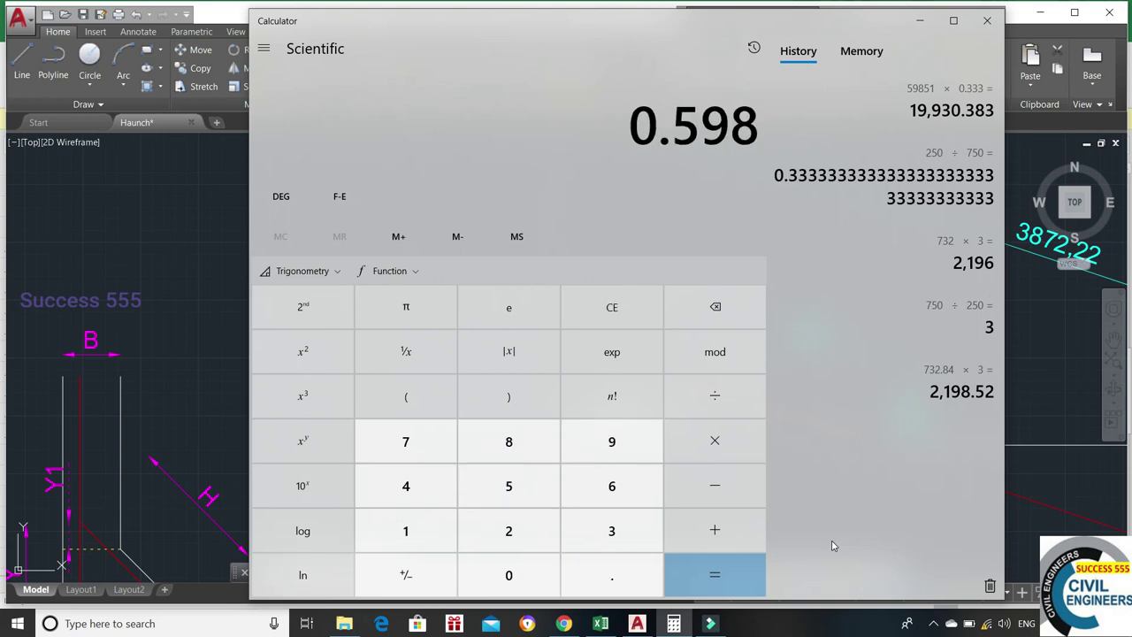
pyautogui.write('51')
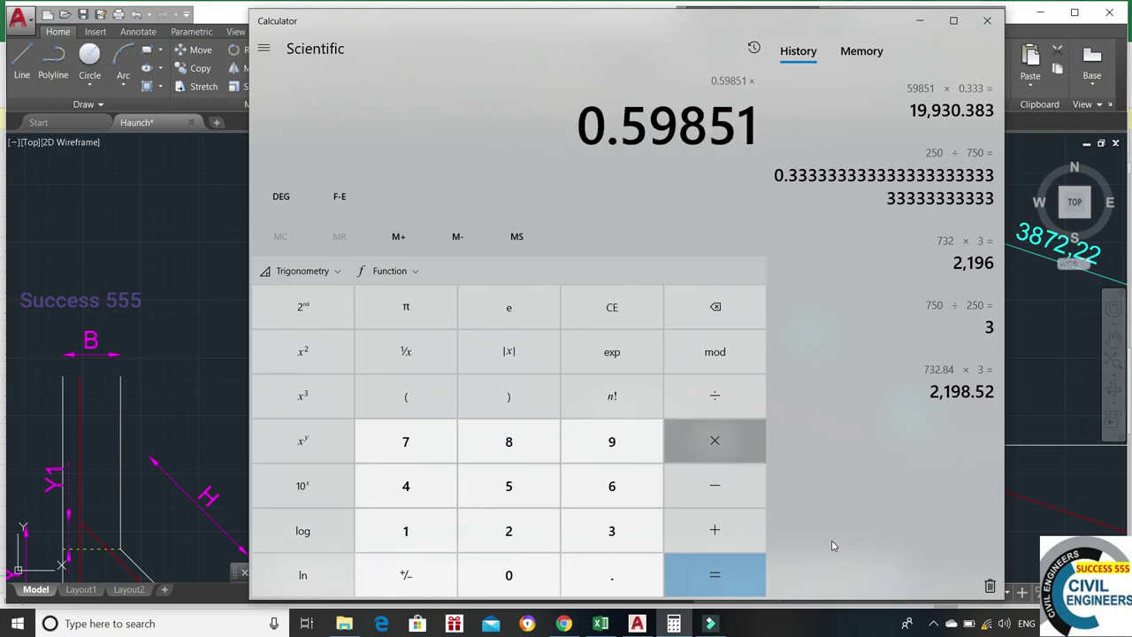
pyautogui.write('*.333')
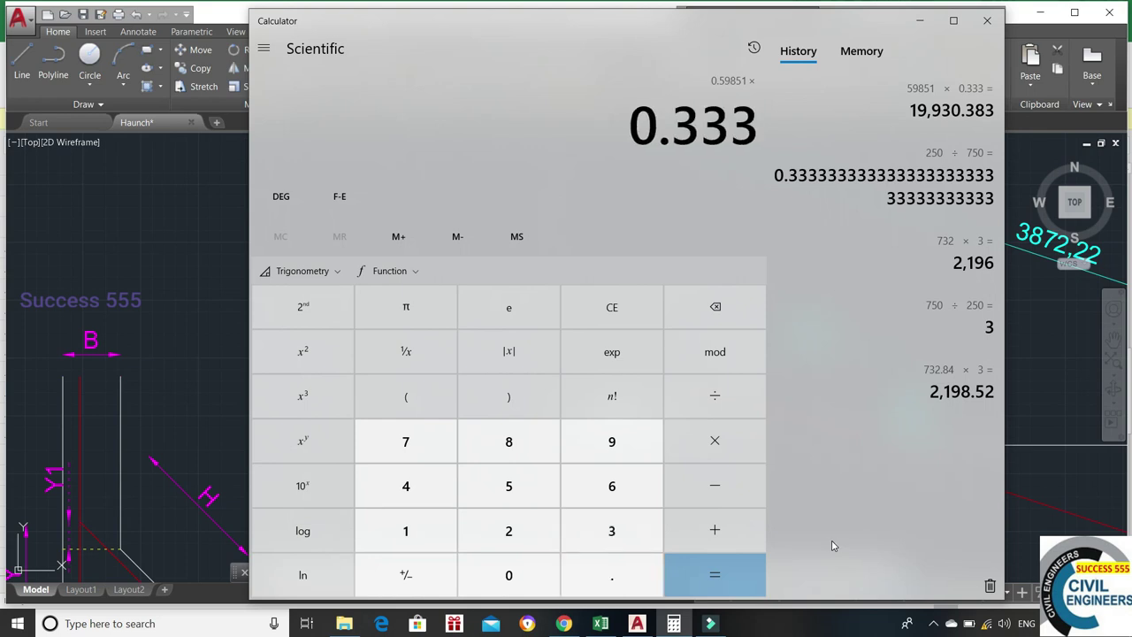
pyautogui.press('Return')
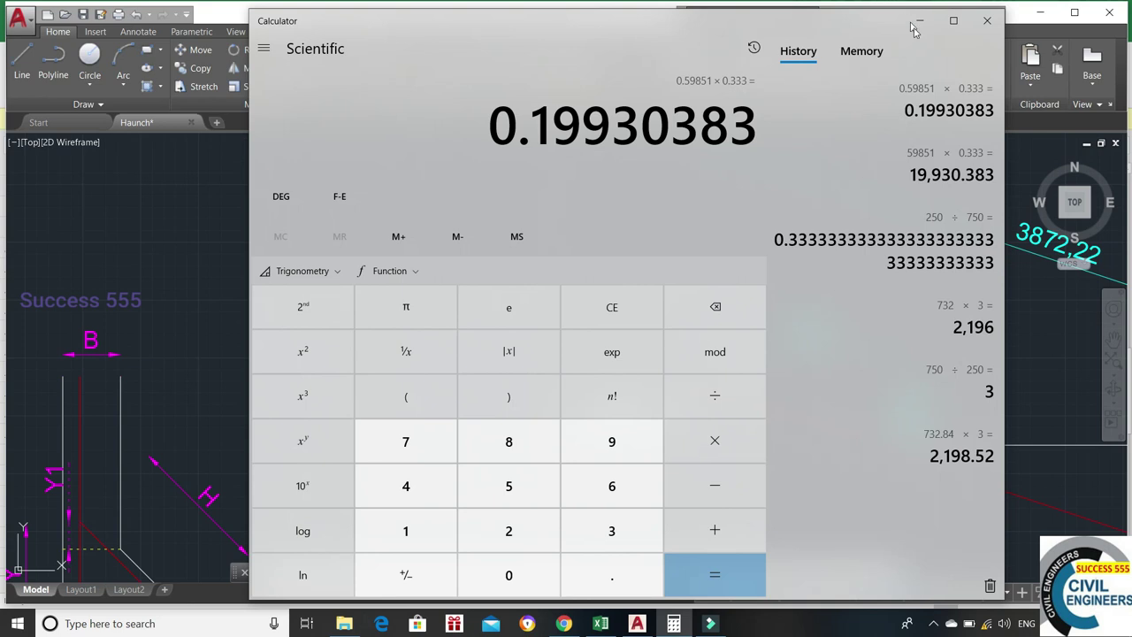
pyautogui.click(918, 21)
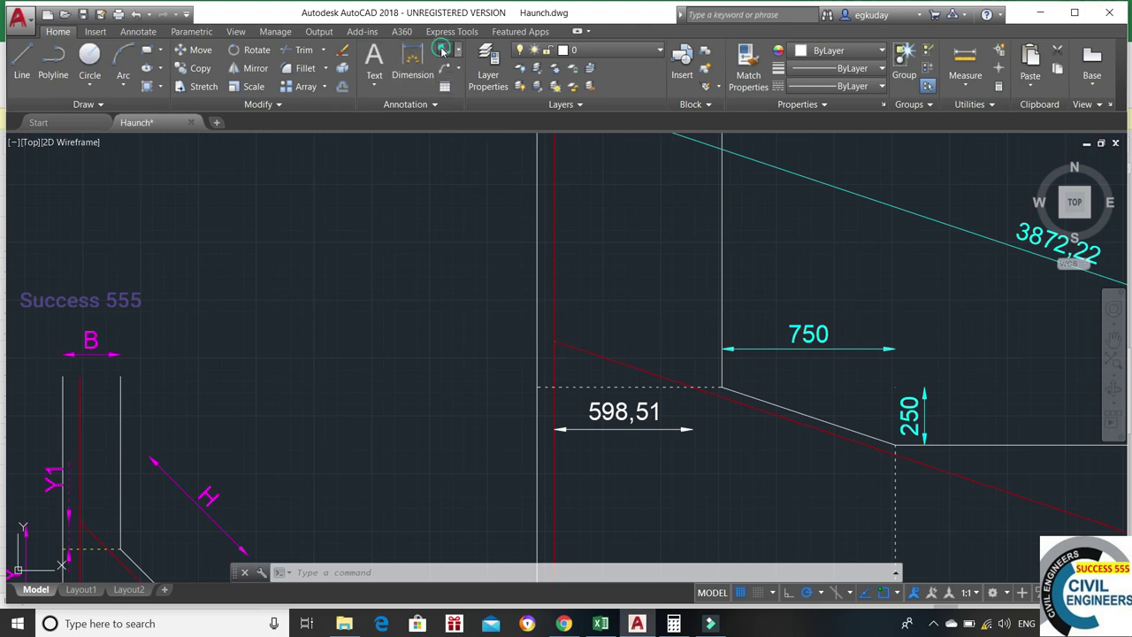
# Add a 199,5 aligned dimension for the vertical drop at the red bar's end.
pyautogui.click(442, 51)
pyautogui.click(552, 341)
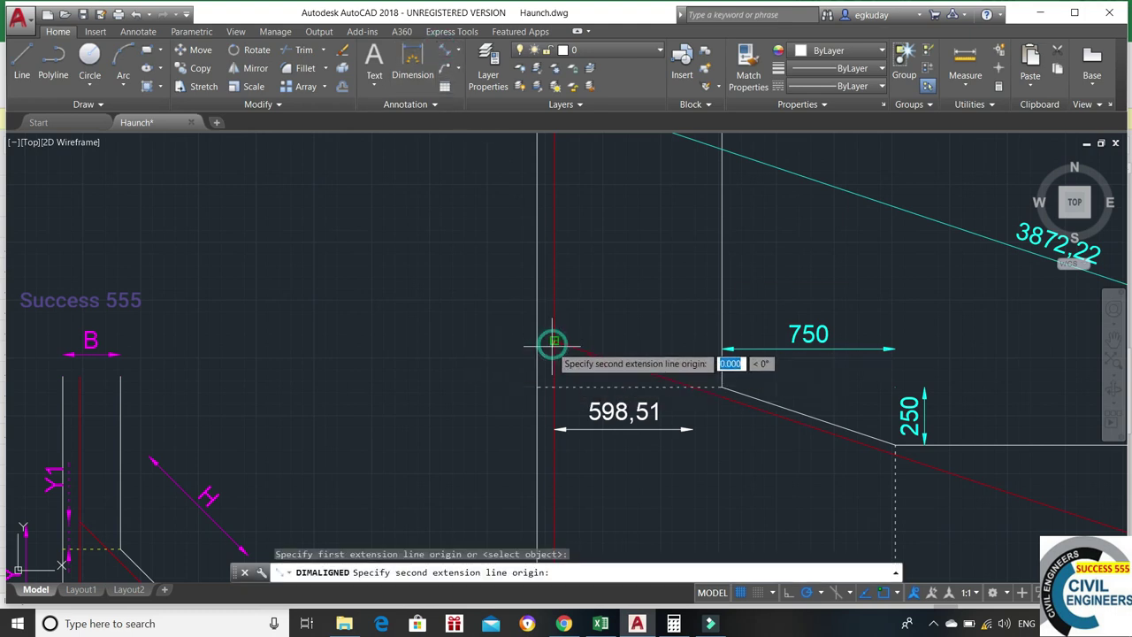
pyautogui.click(554, 387)
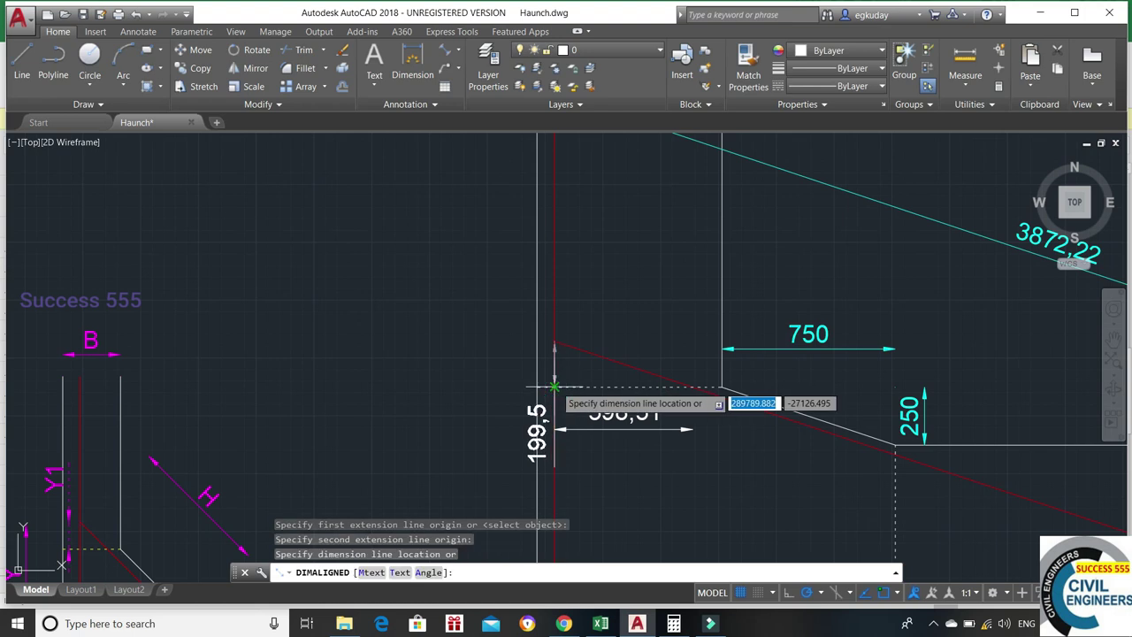
pyautogui.click(488, 382)
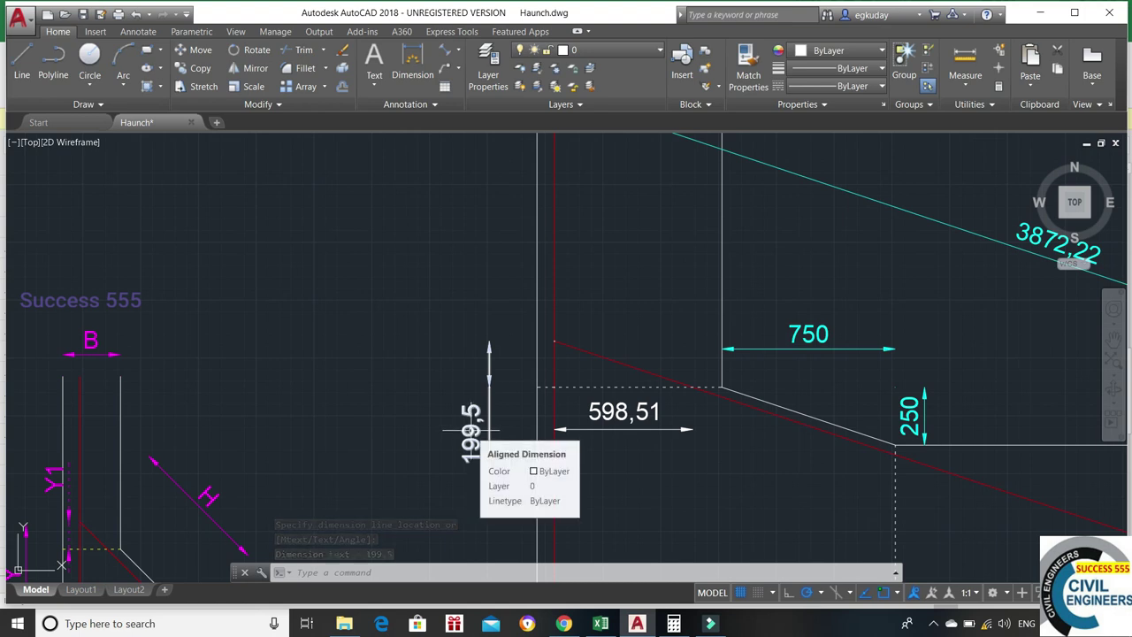
# Delete the 199,5 and 598,51 check dimensions.
pyautogui.click(471, 433)
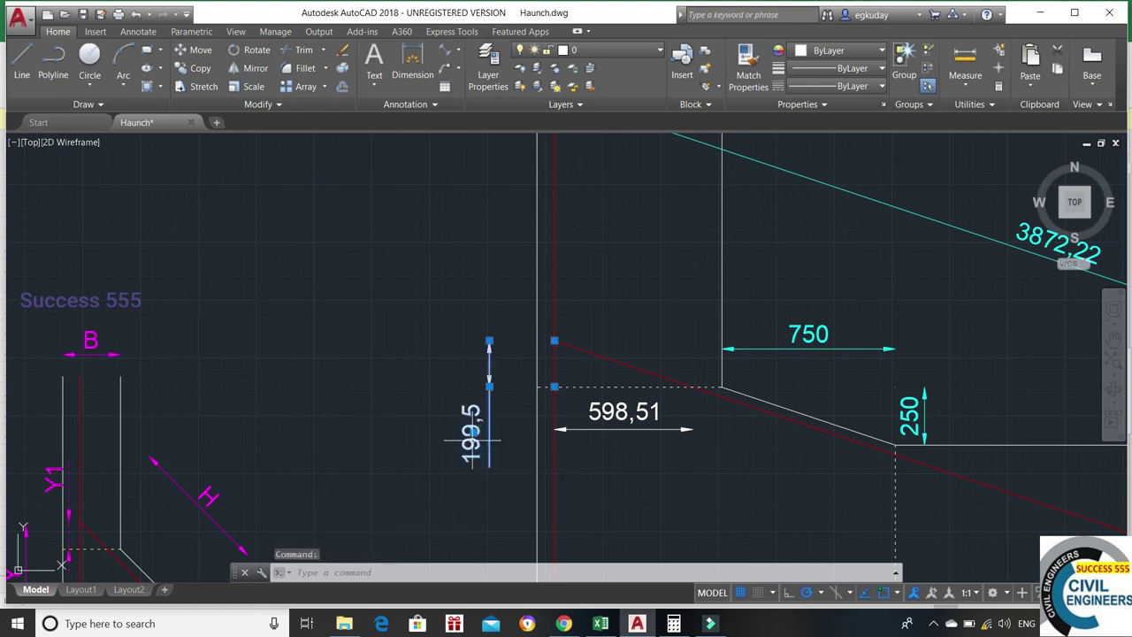
pyautogui.press('Delete')
pyautogui.click(633, 423)
pyautogui.press('Delete')
# Zoom and pan to bring the three small haunch details into view.
pyautogui.scroll(-2, 756, 433)
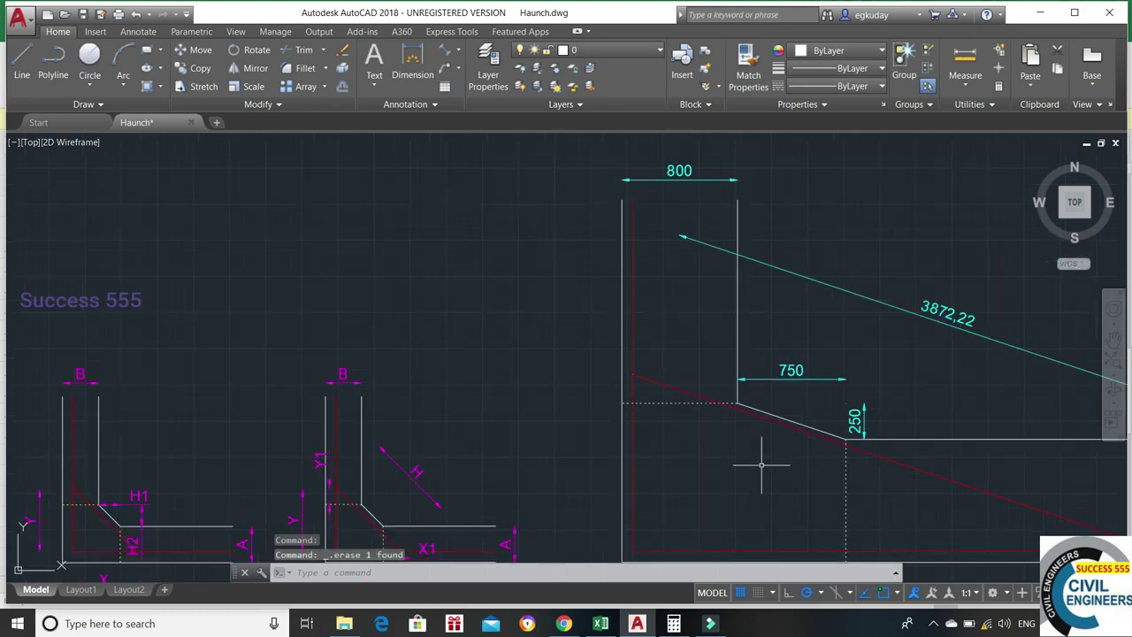
pyautogui.moveTo(426, 498); pyautogui.dragTo(619, 402, button='middle')
pyautogui.scroll(5, 829, 437)
pyautogui.scroll(2, 828, 438)
pyautogui.scroll(-5, 829, 437)
# Measure the 56,57 aligned offset from the right haunch corner to the red bar, then erase it.
pyautogui.write('dal')
pyautogui.press('Return')
pyautogui.scroll(5, 810, 407)
pyautogui.click(811, 397)
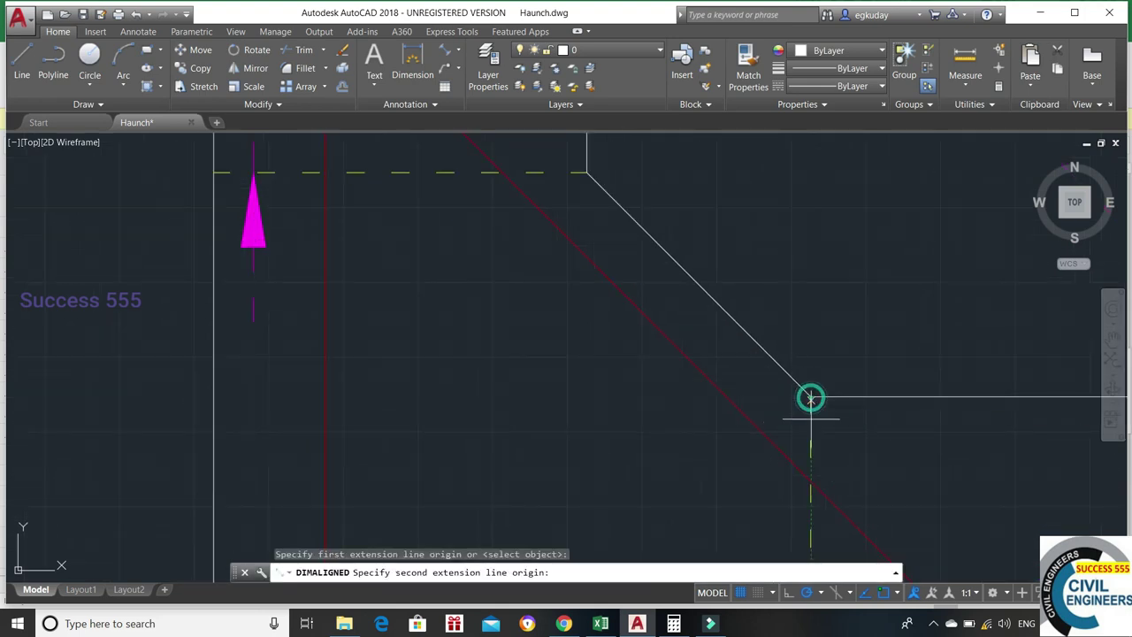
pyautogui.click(810, 481)
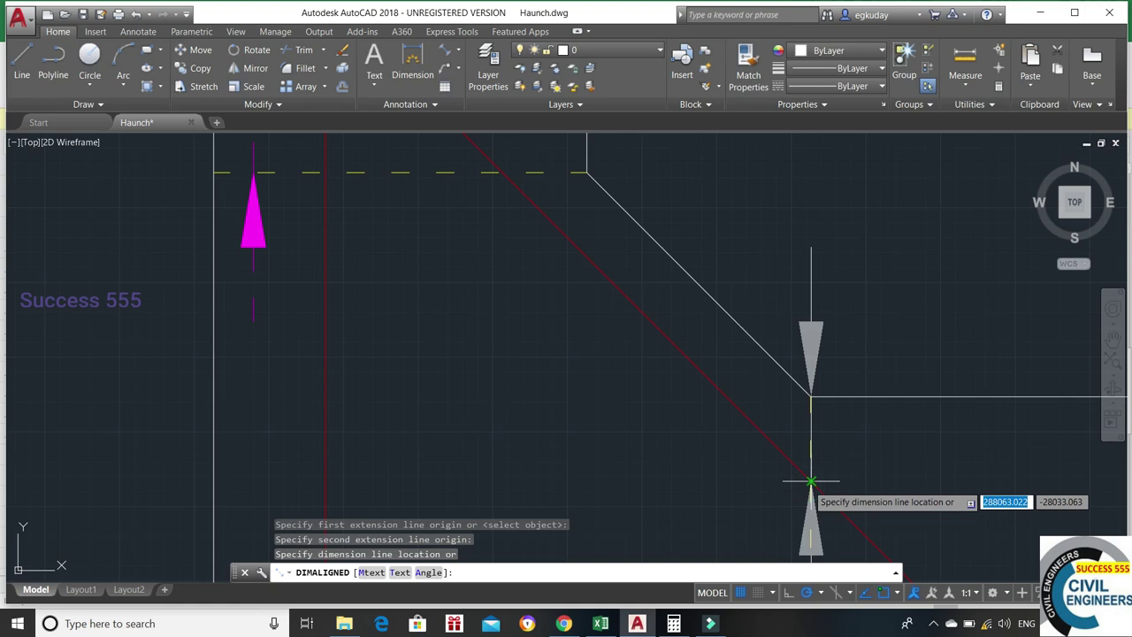
pyautogui.scroll(-3, 847, 461)
pyautogui.scroll(-3, 847, 462)
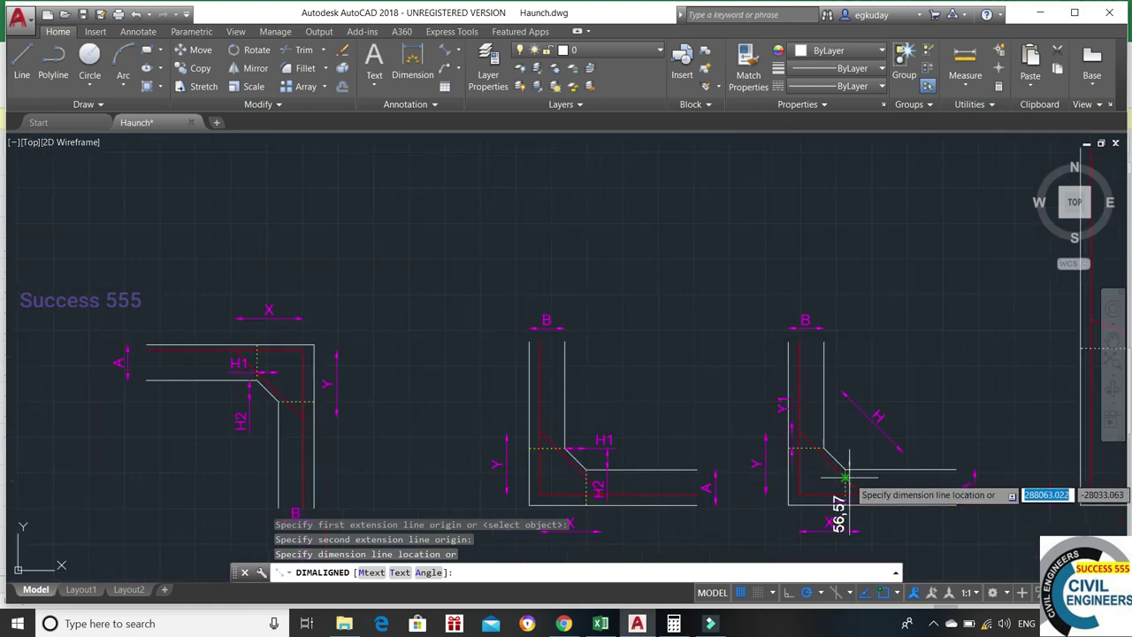
pyautogui.click(841, 500)
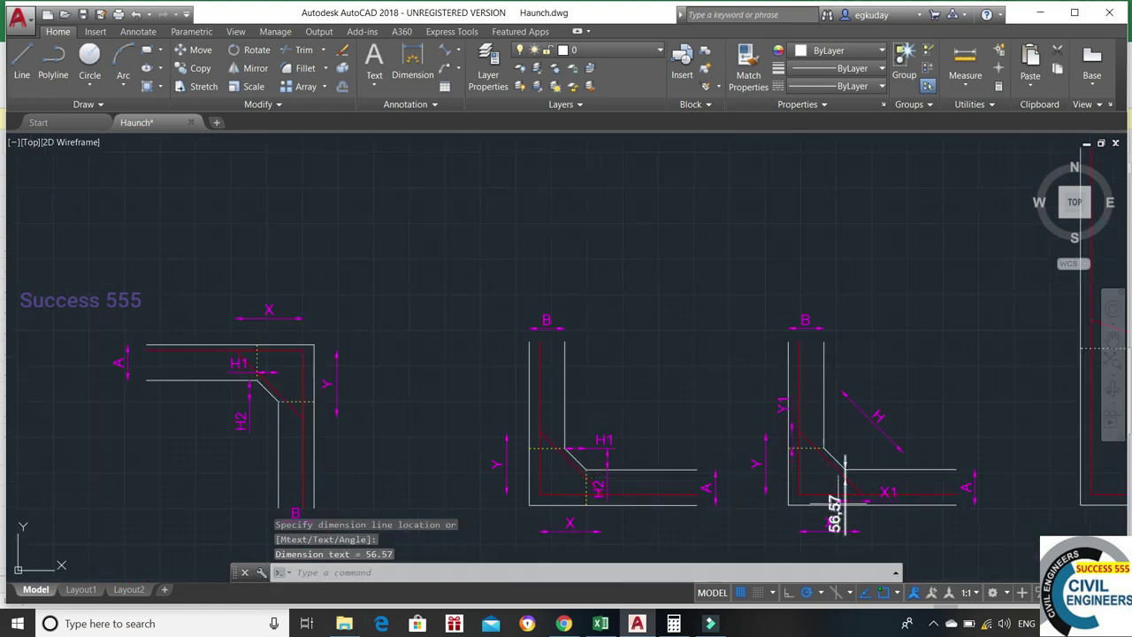
pyautogui.click(844, 477)
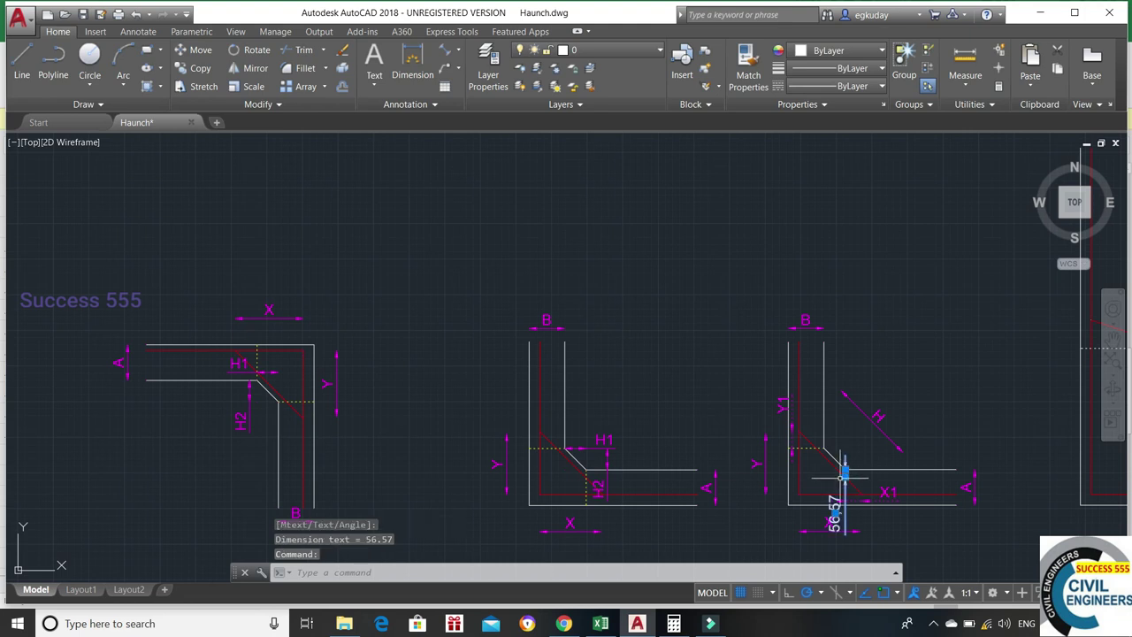
pyautogui.press('Delete')
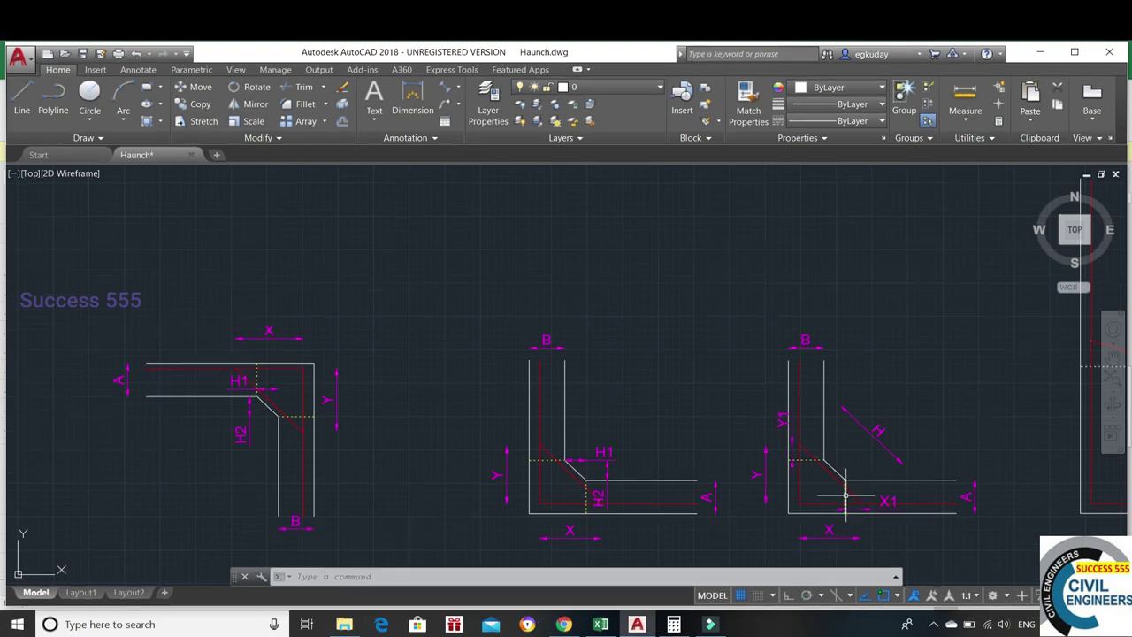
# Zoom out until the whole haunch detail with its X, X1, A and Y labels shows.
pyautogui.scroll(5, 838, 478)
pyautogui.scroll(3, 840, 479)
pyautogui.scroll(2, 842, 480)
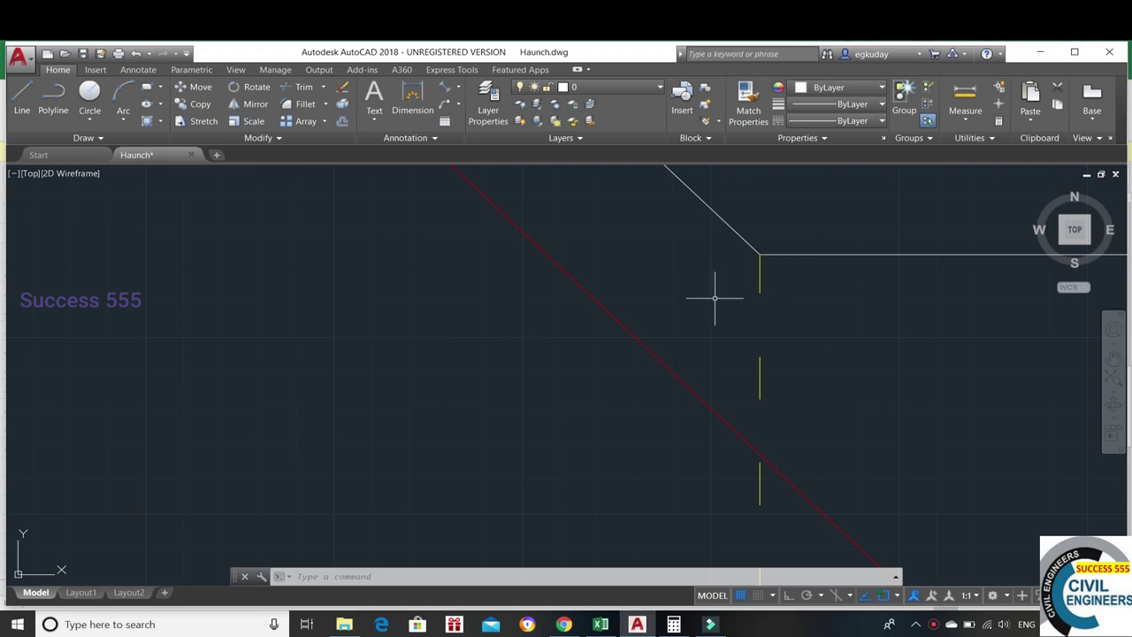
pyautogui.scroll(-2, 820, 309)
pyautogui.scroll(-2, 820, 309)
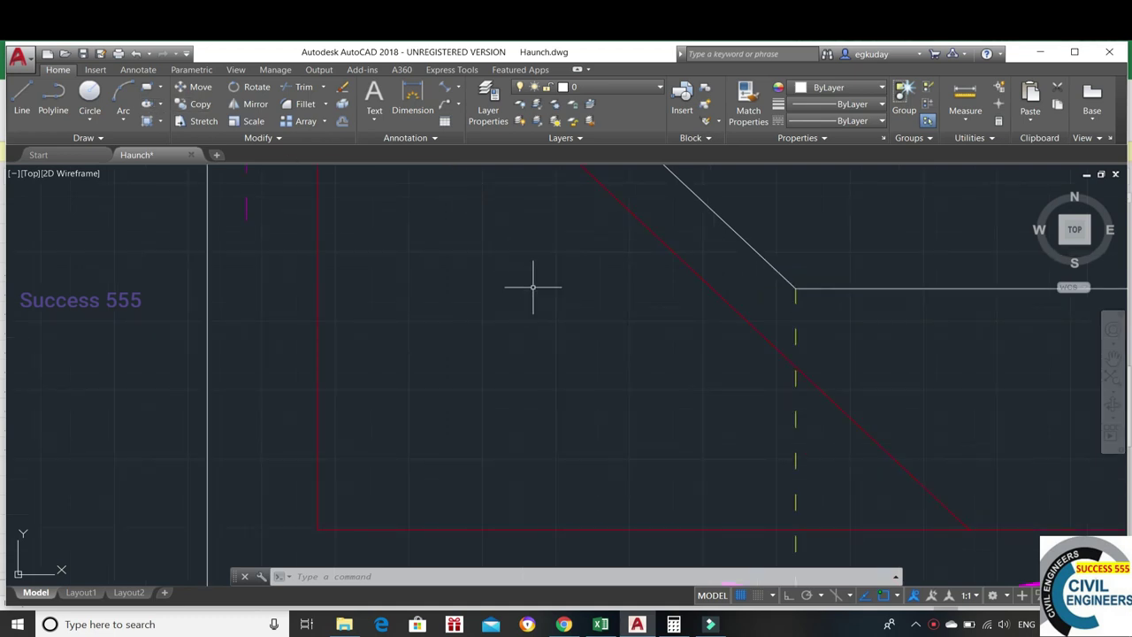
pyautogui.scroll(-2, 460, 288)
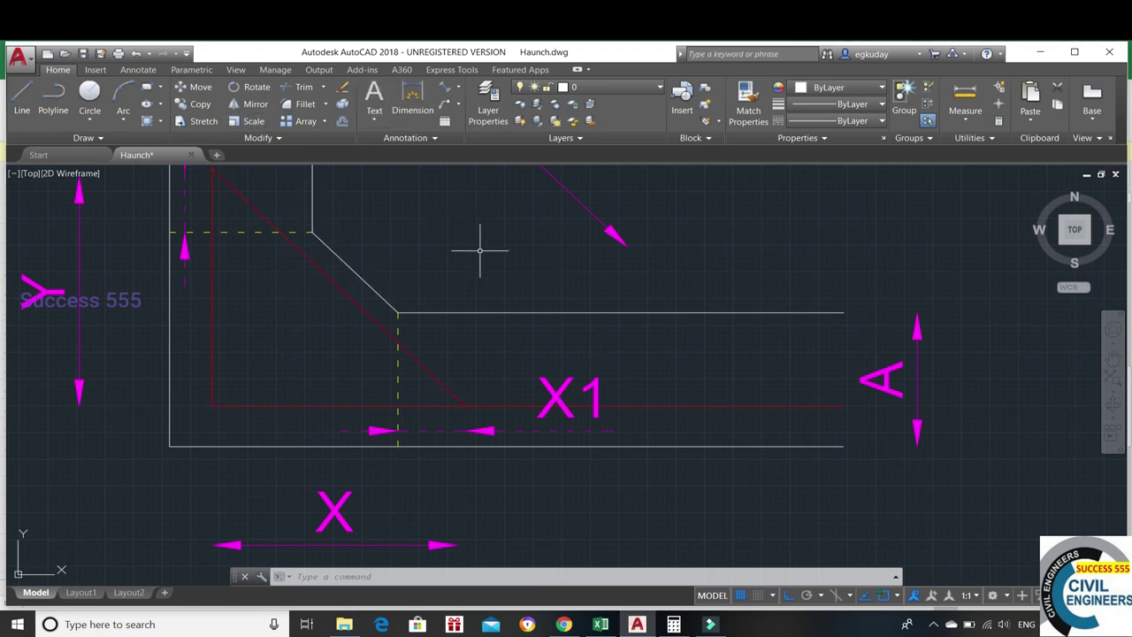
# Draw a line along the chamfer from its upper corner to the lower haunch corner.
pyautogui.press('Return')
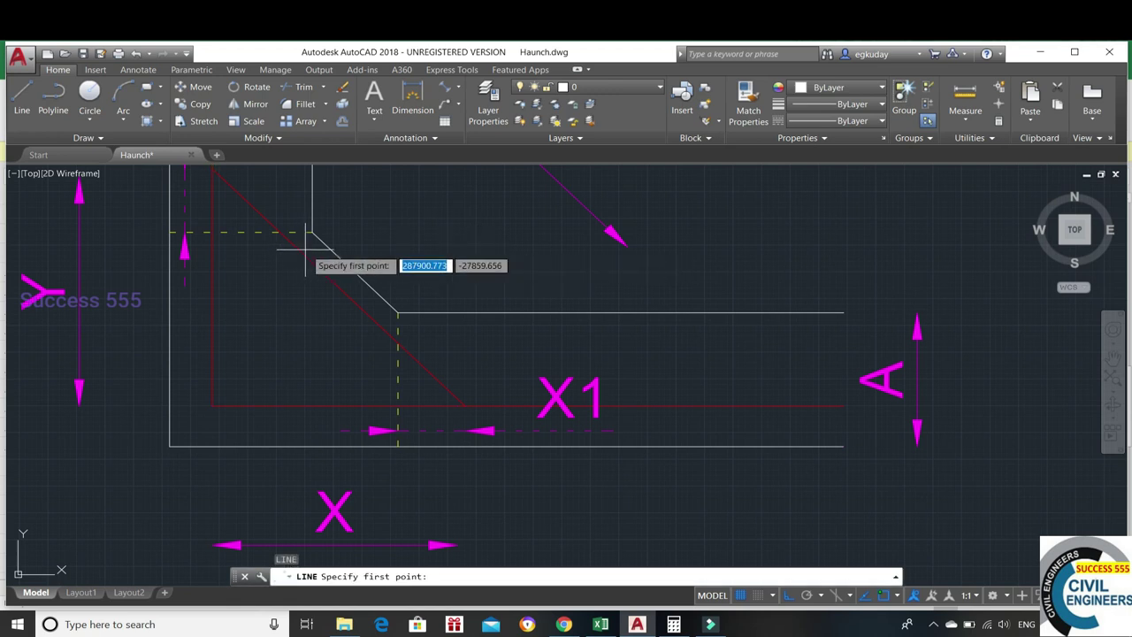
pyautogui.click(312, 231)
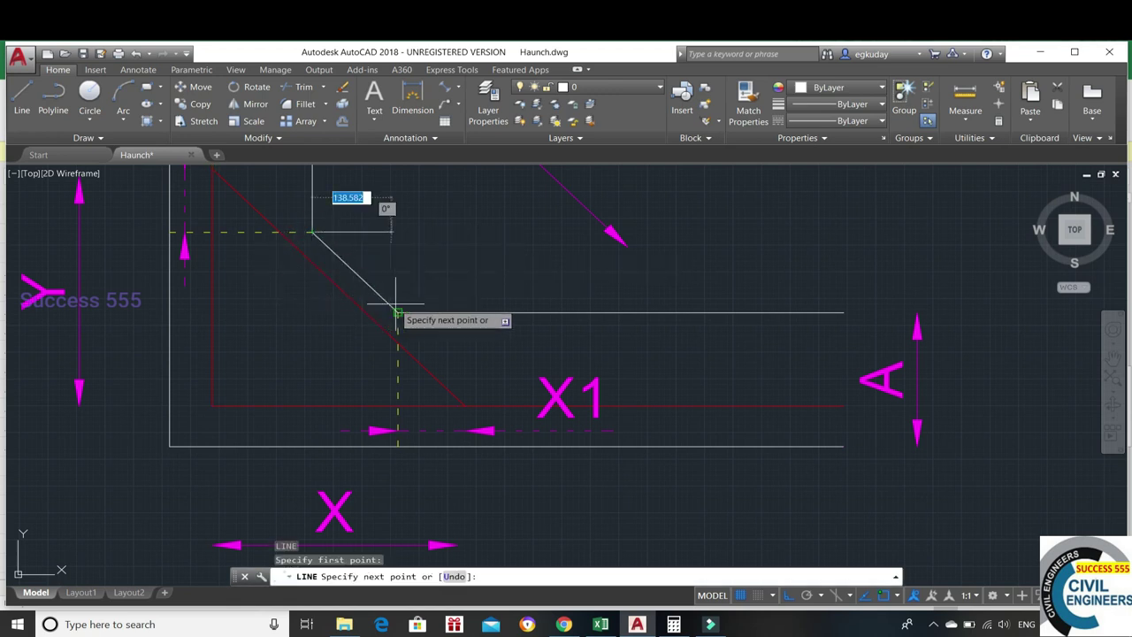
pyautogui.click(398, 311)
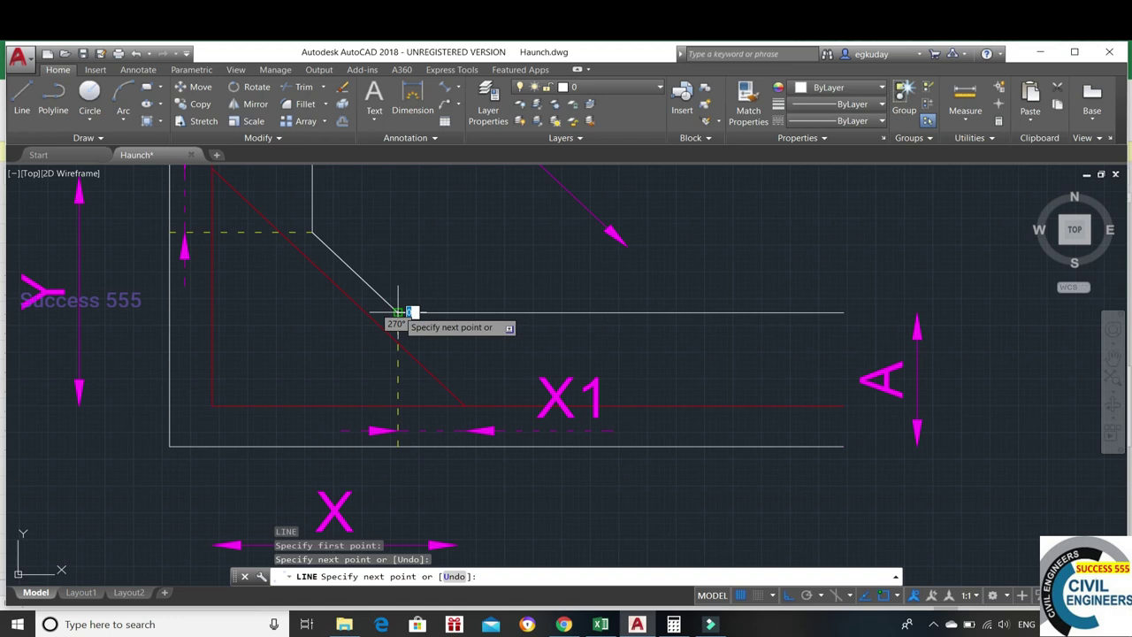
pyautogui.press('Return')
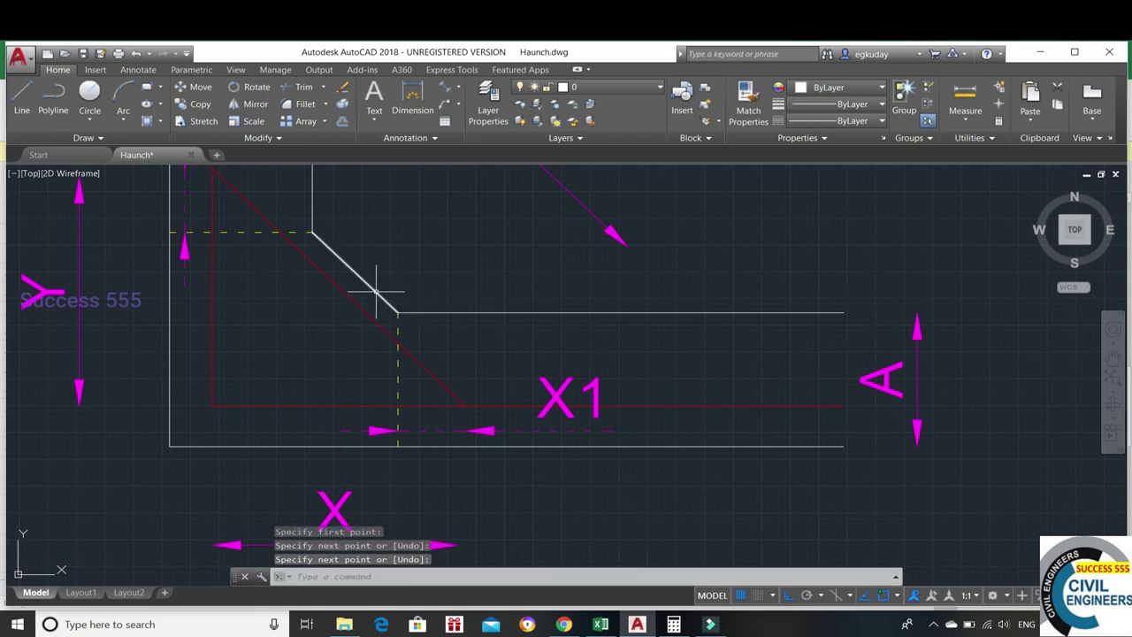
# Rotate that line 90° about the lower haunch corner and trim it at the red bar.
pyautogui.click(376, 290)
pyautogui.rightClick(376, 291)
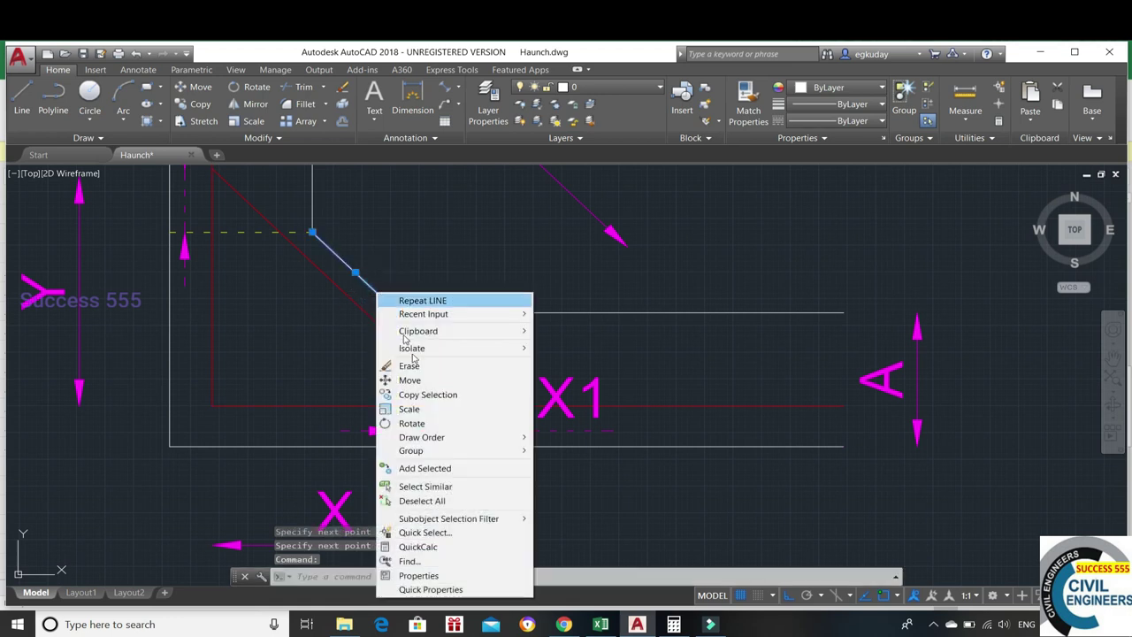
pyautogui.click(412, 424)
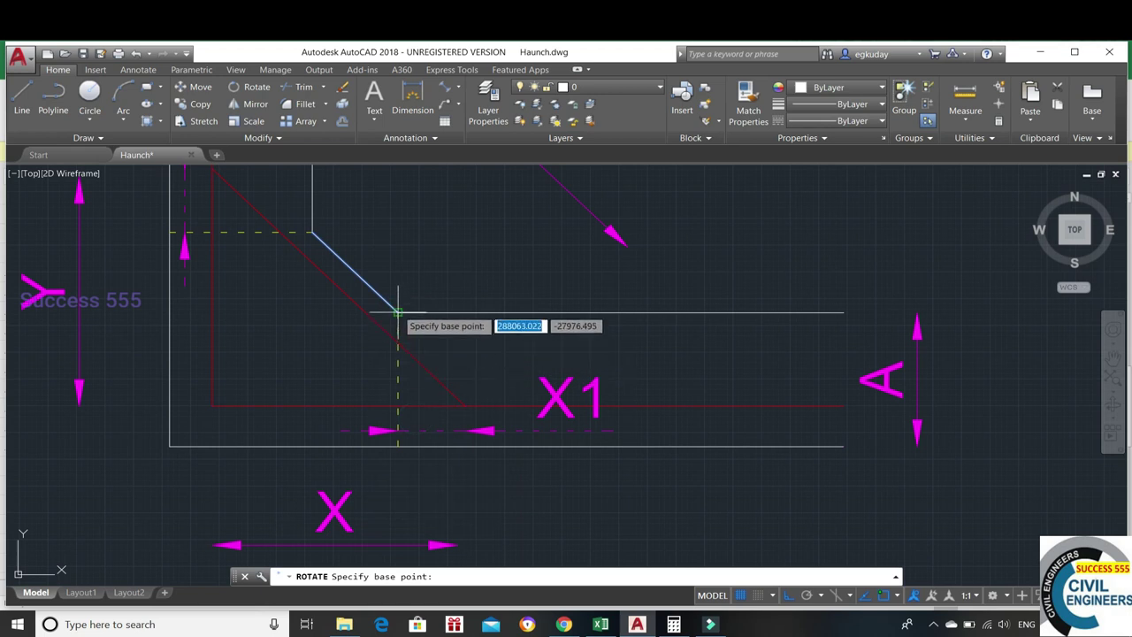
pyautogui.click(397, 312)
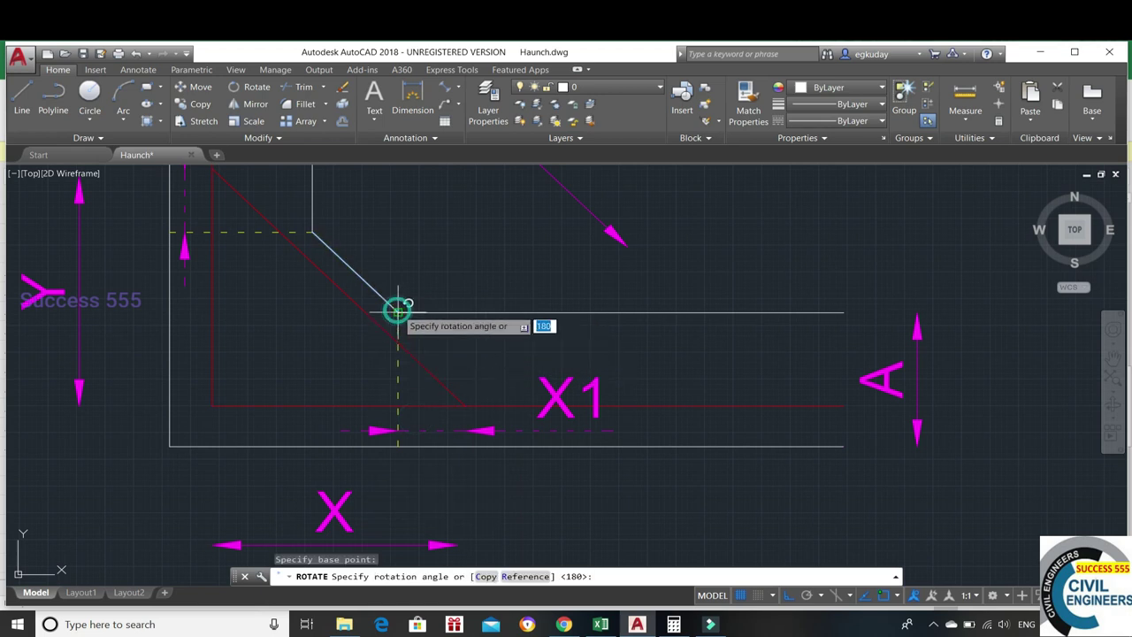
pyautogui.click(404, 258)
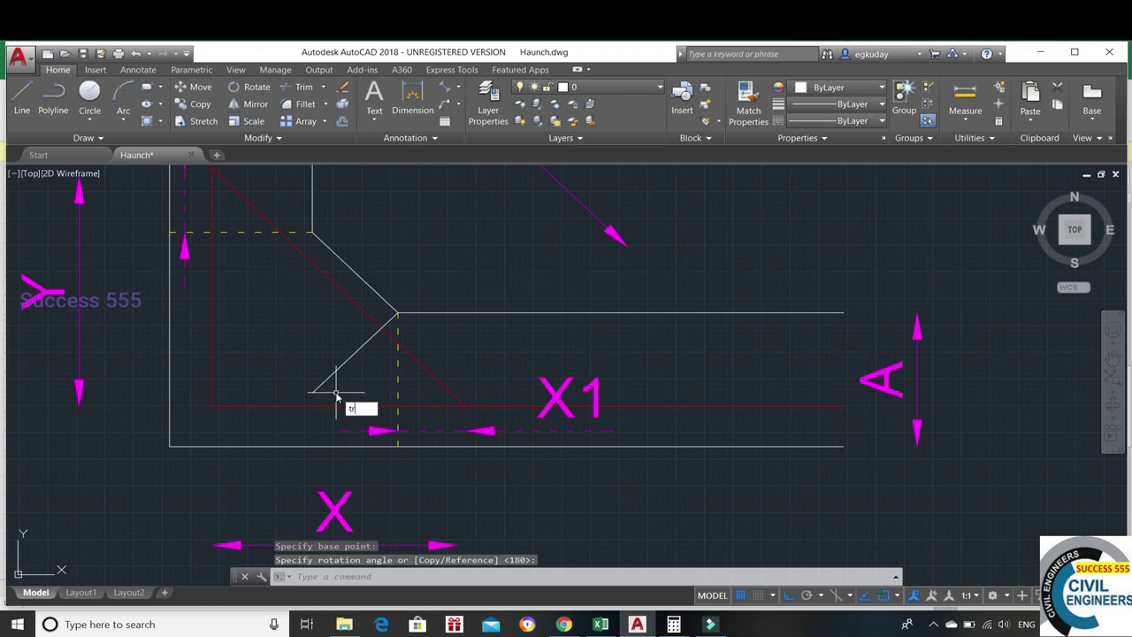
pyautogui.press('Return')
pyautogui.press('Return')
pyautogui.click(333, 374)
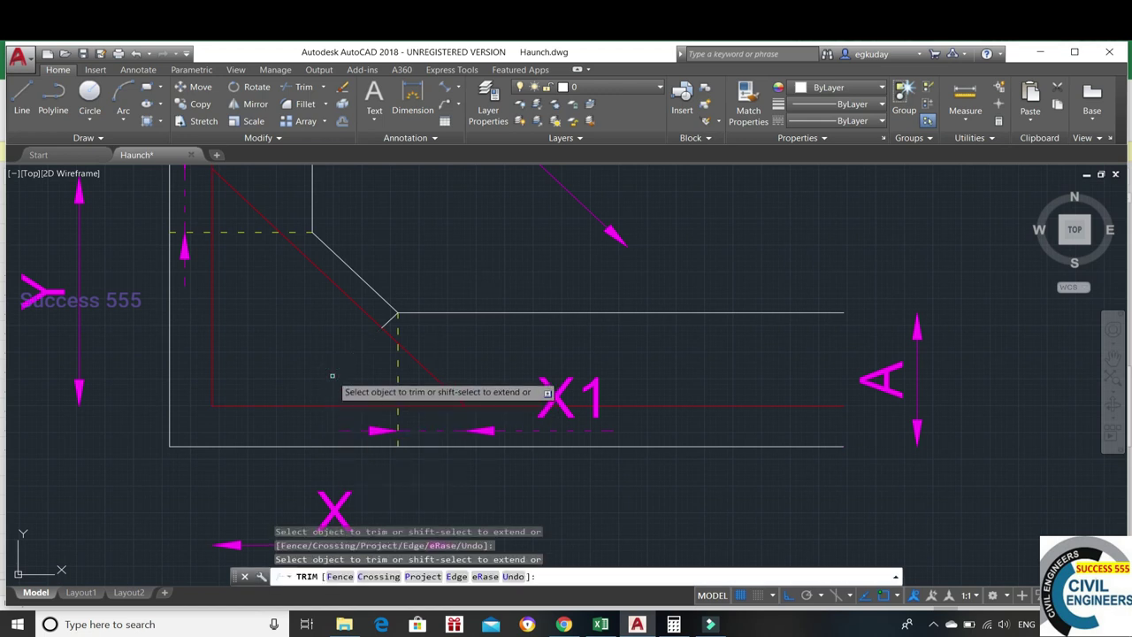
pyautogui.press('Escape')
pyautogui.scroll(3, 392, 321)
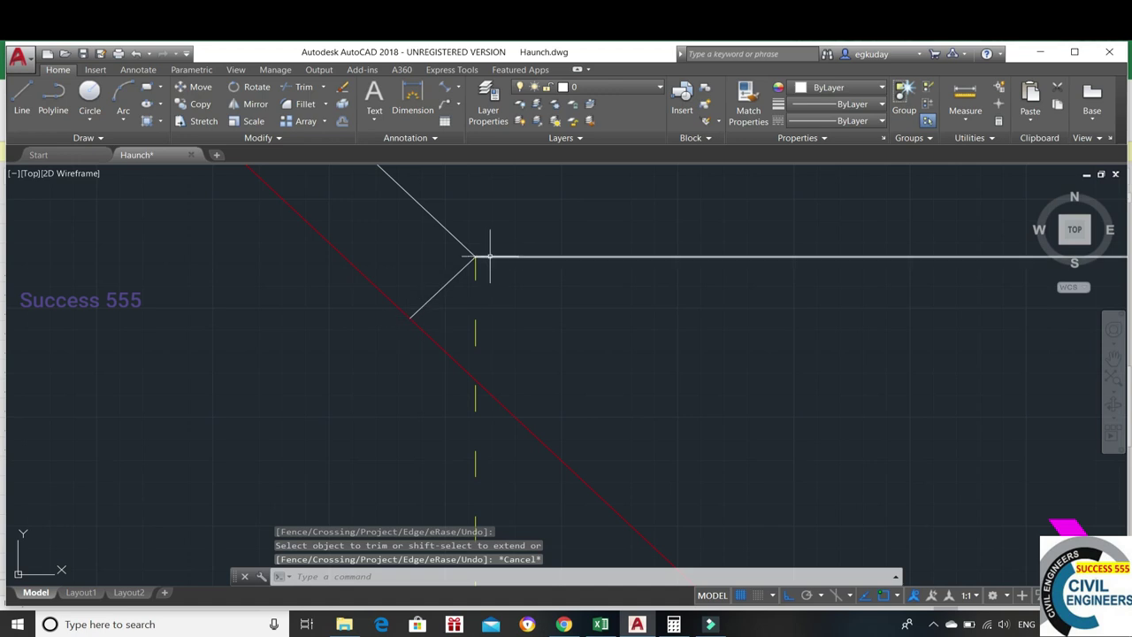
# Check the 40 perpendicular gap from the haunch corner to the red bar with DAL, without placing it.
pyautogui.write('dal')
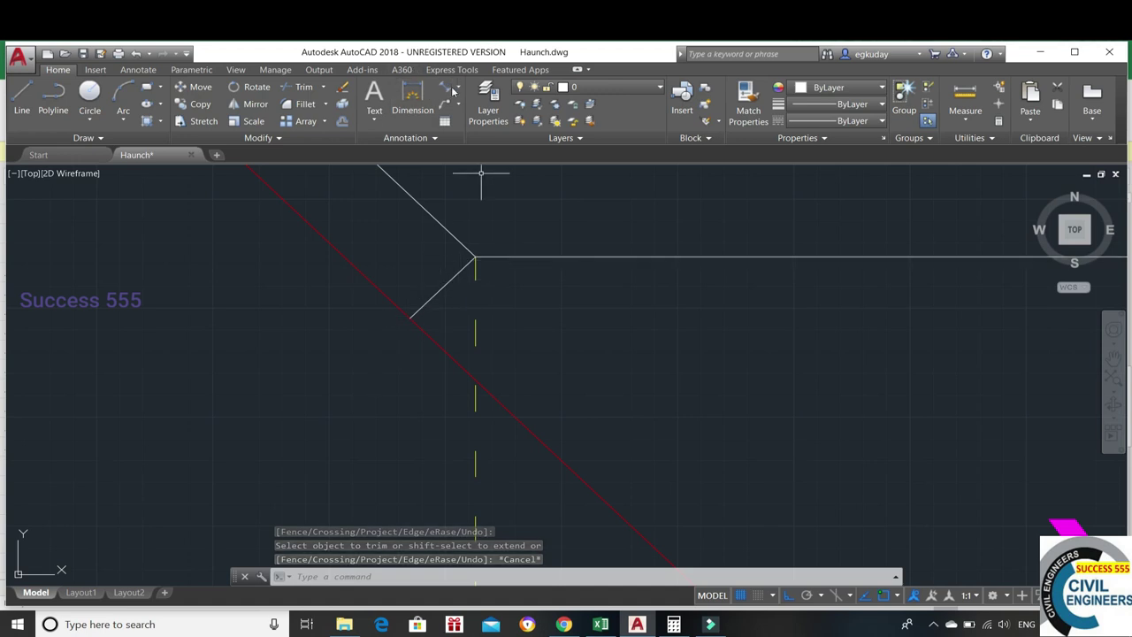
pyautogui.press('Return')
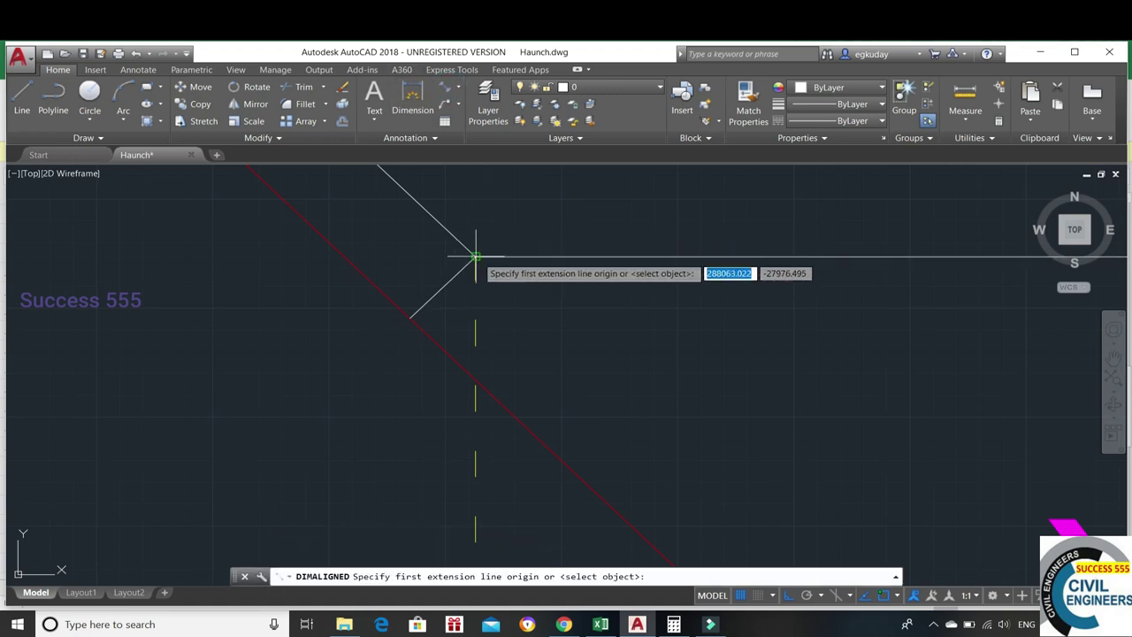
pyautogui.click(474, 257)
pyautogui.click(413, 311)
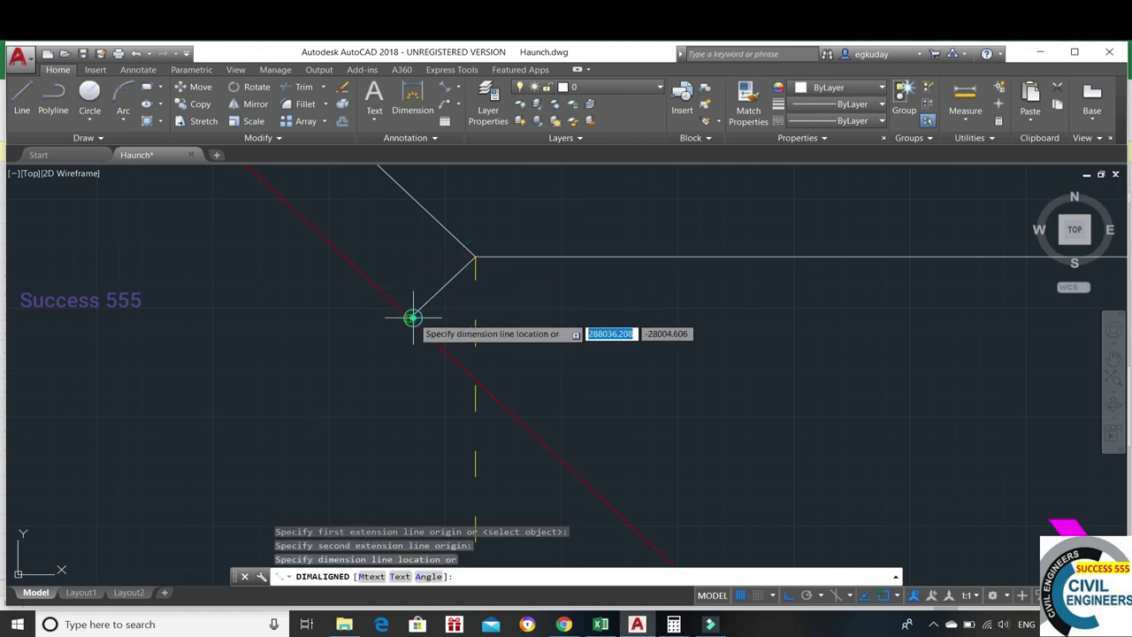
pyautogui.scroll(-2, 394, 339)
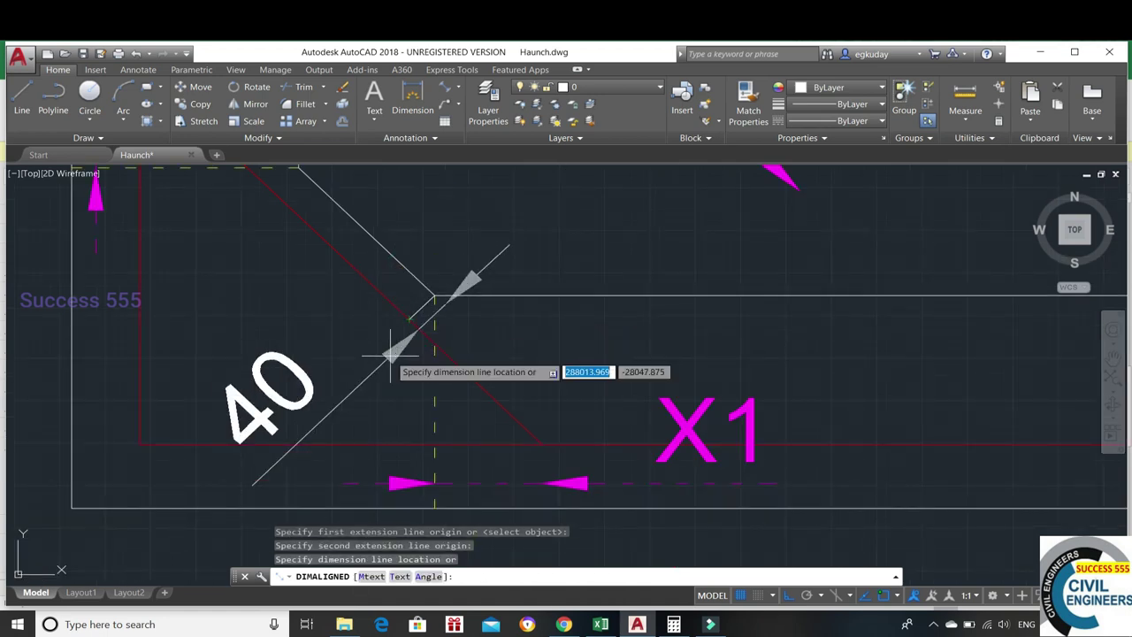
pyautogui.press('Escape')
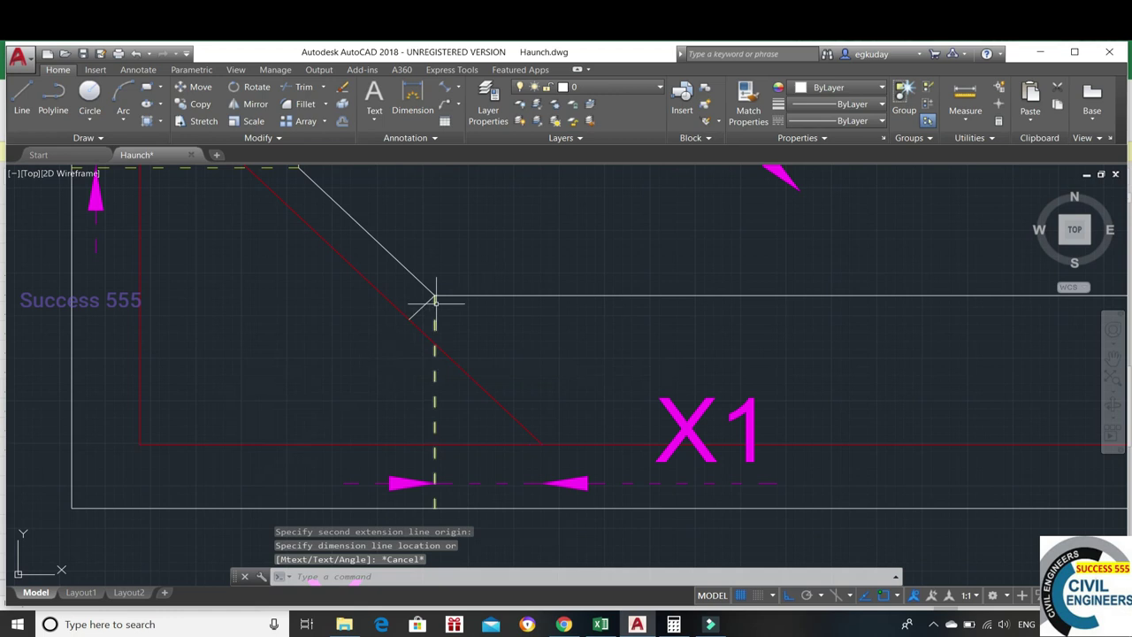
# Re-measure the helper line from its lower end, cancel the dimension, and select the line.
pyautogui.press('Return')
pyautogui.scroll(4, 417, 319)
pyautogui.scroll(2, 423, 327)
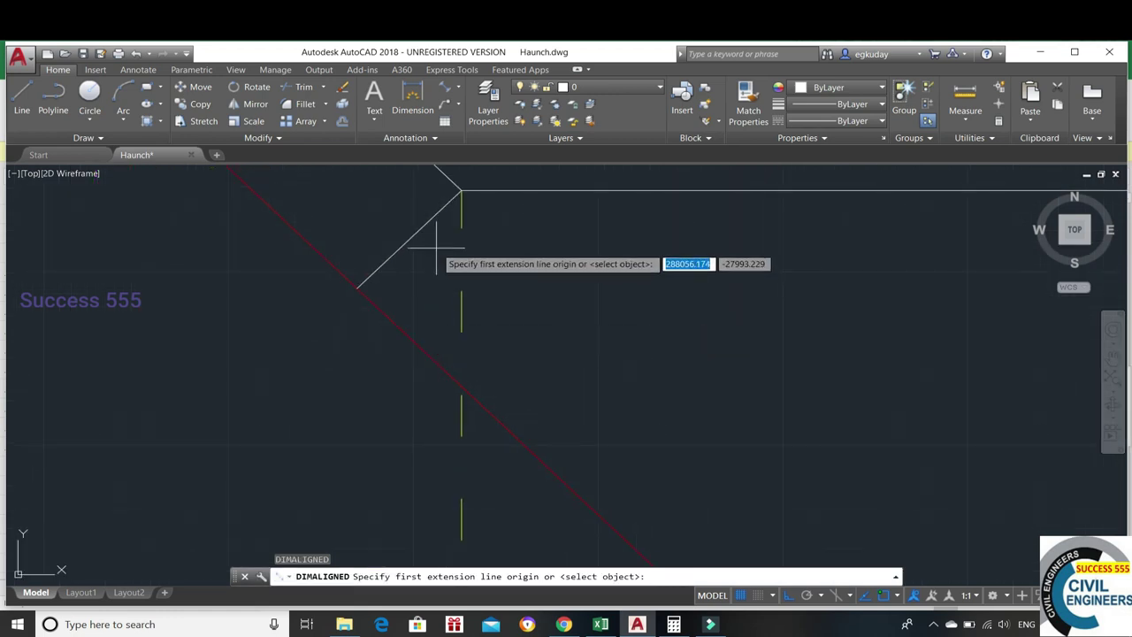
pyautogui.scroll(-3, 429, 258)
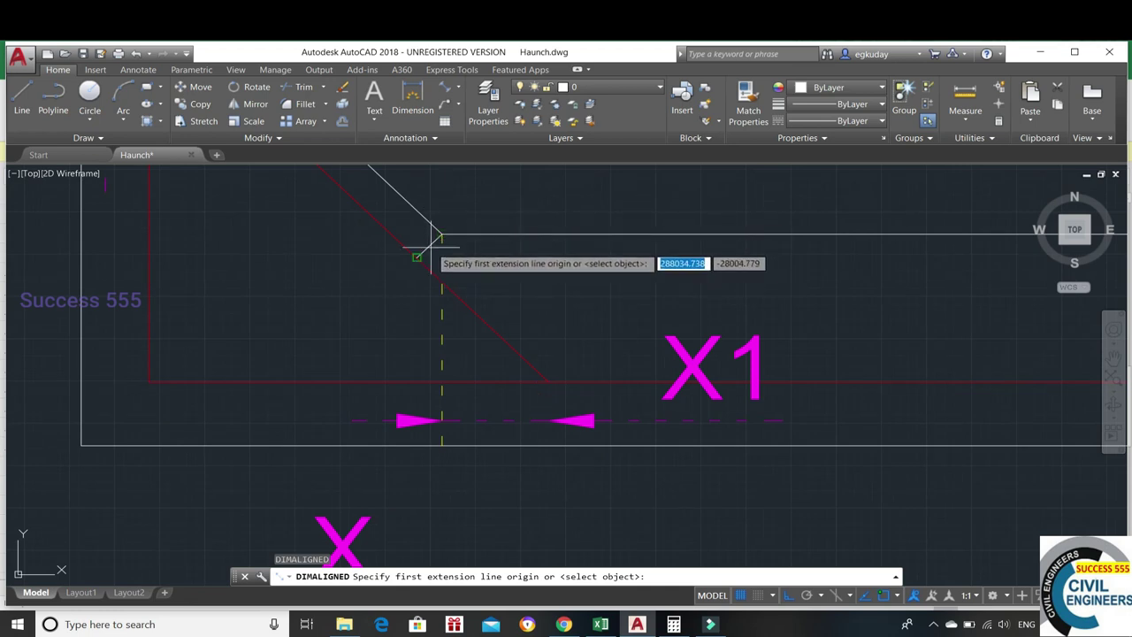
pyautogui.scroll(-2, 452, 228)
pyautogui.scroll(-4, 453, 233)
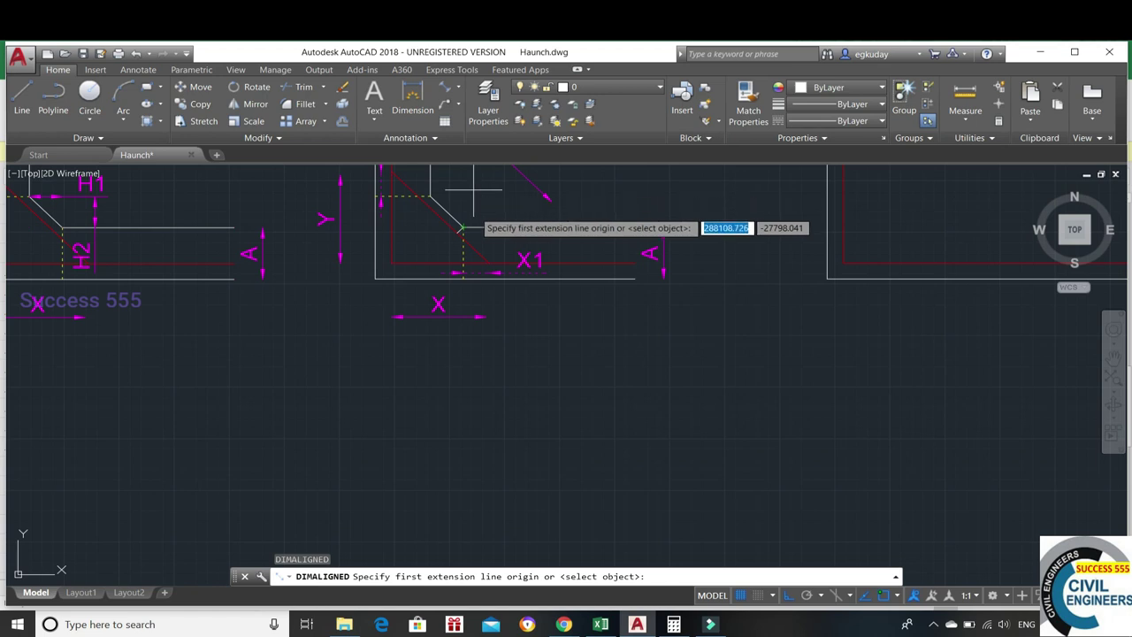
pyautogui.scroll(4, 456, 243)
pyautogui.scroll(3, 459, 228)
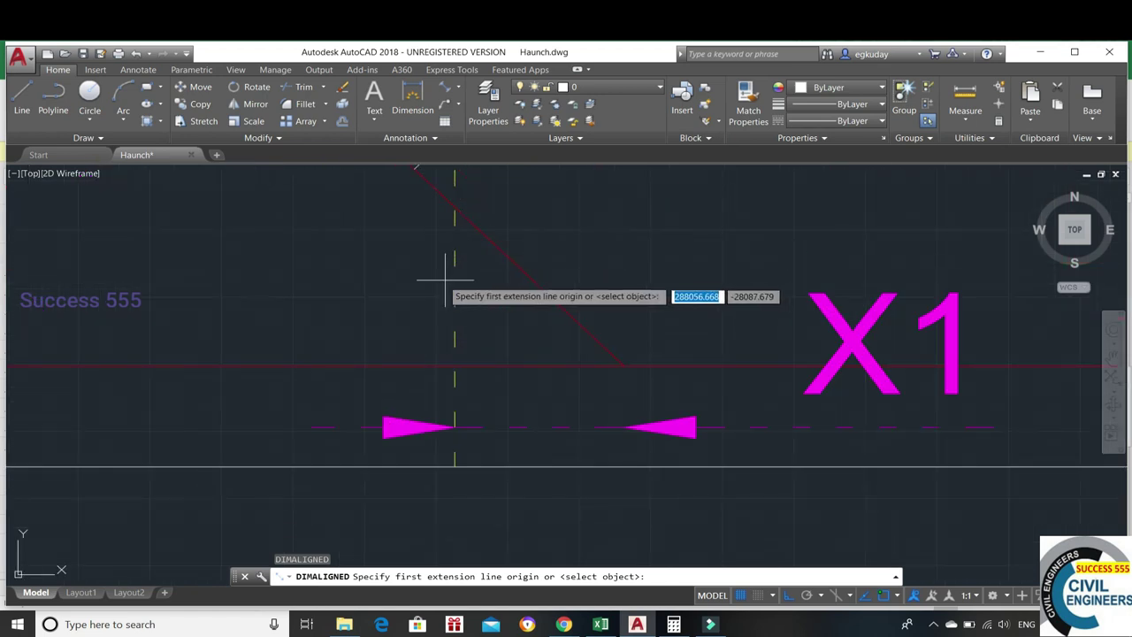
pyautogui.moveTo(432, 265); pyautogui.dragTo(456, 364, button='middle')
pyautogui.scroll(2, 452, 309)
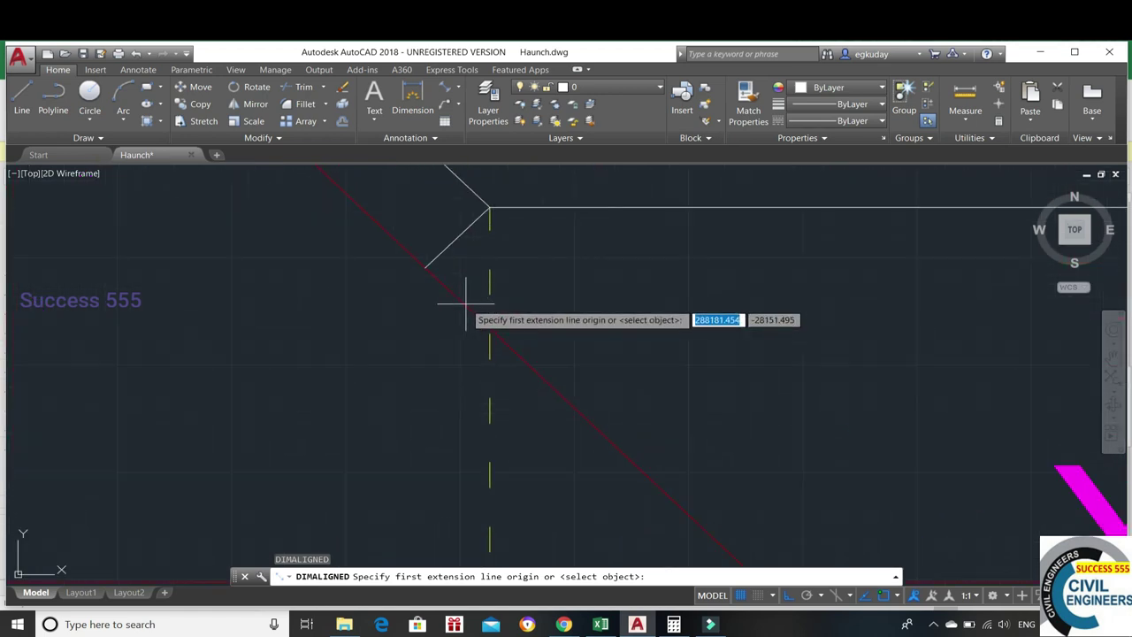
pyautogui.click(425, 267)
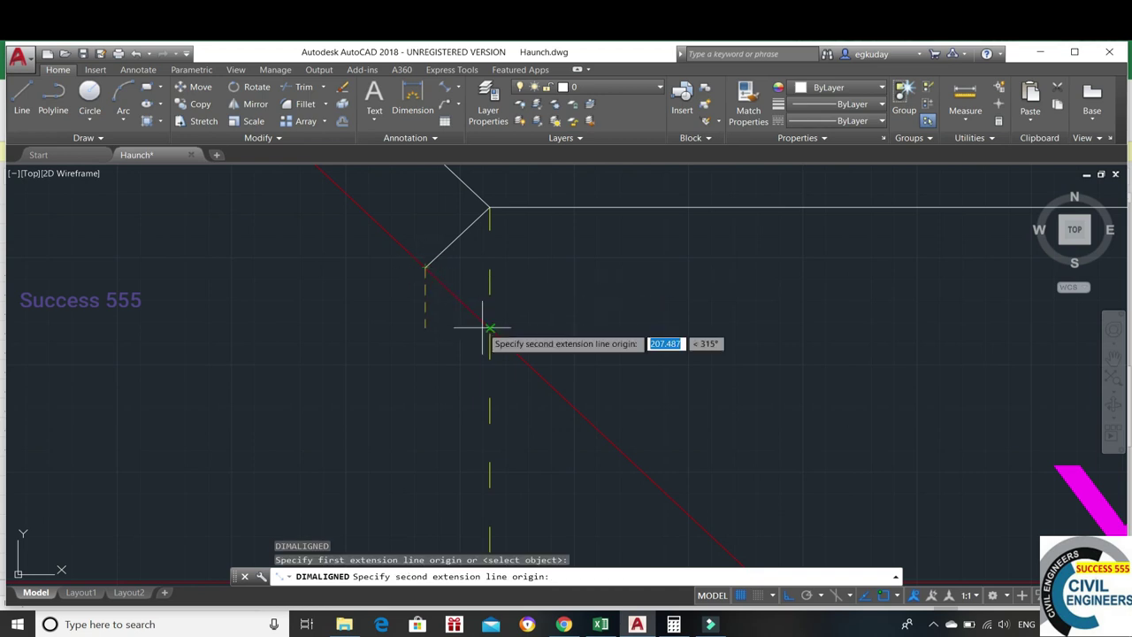
pyautogui.click(489, 327)
pyautogui.scroll(-2, 456, 345)
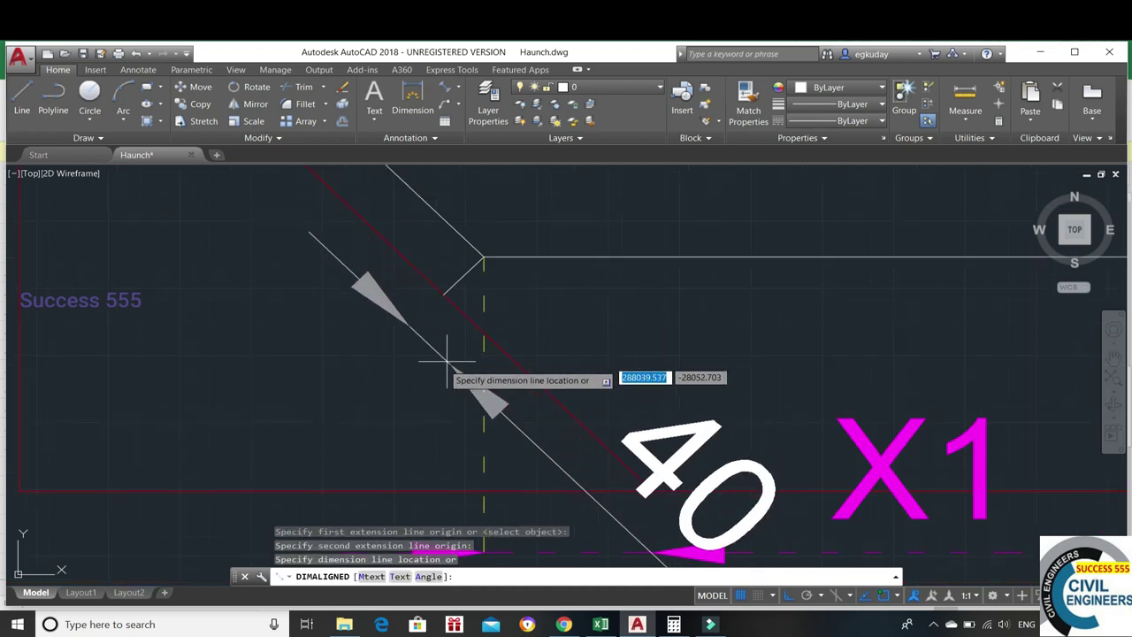
pyautogui.press('Escape')
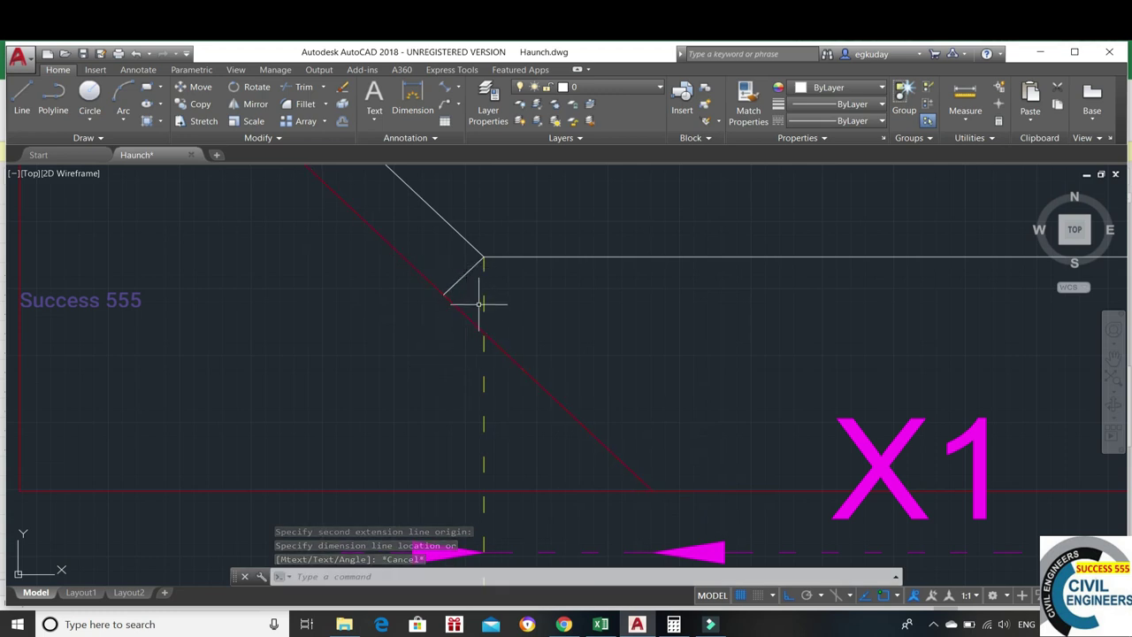
pyautogui.scroll(-5, 570, 325)
pyautogui.scroll(4, 577, 334)
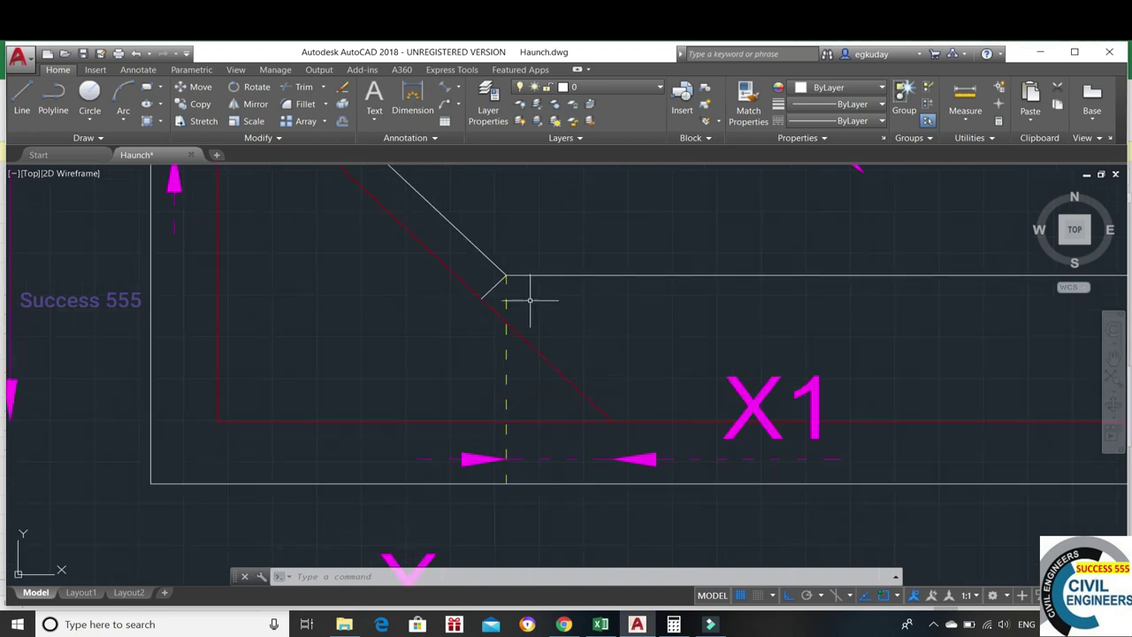
pyautogui.click(491, 290)
# Delete the helper line and pan to the detail showing the 750 and 250 dimensions.
pyautogui.press('Delete')
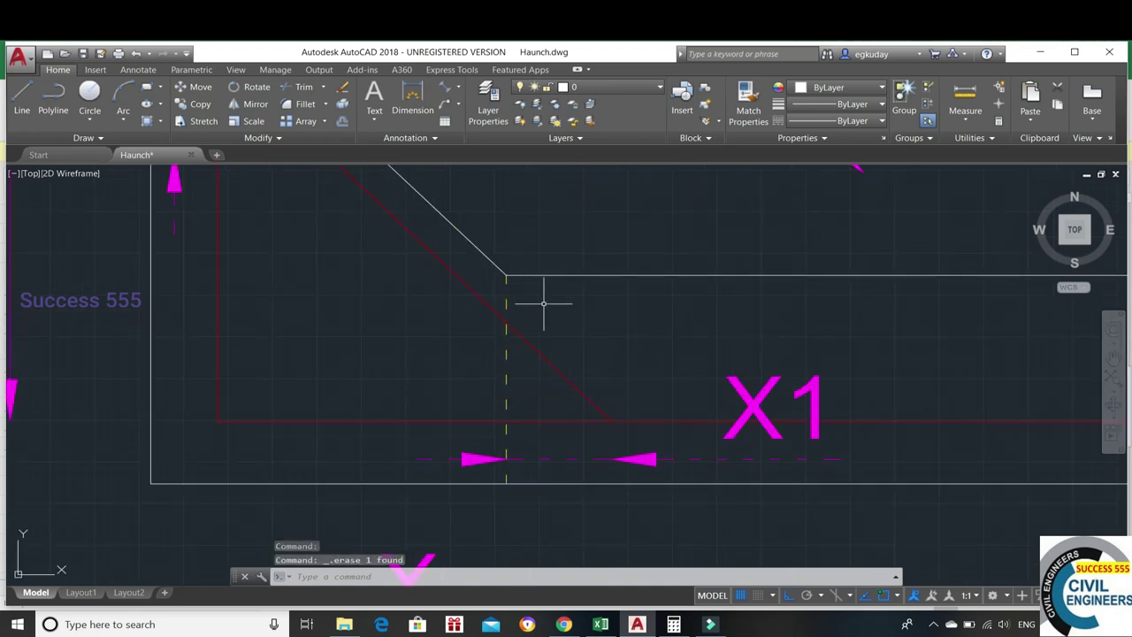
pyautogui.scroll(-5, 707, 323)
pyautogui.moveTo(734, 323)
pyautogui.mouseDown(button='middle')
pyautogui.moveTo(186, 336)
pyautogui.moveTo(134, 447)
pyautogui.mouseUp(button='middle')
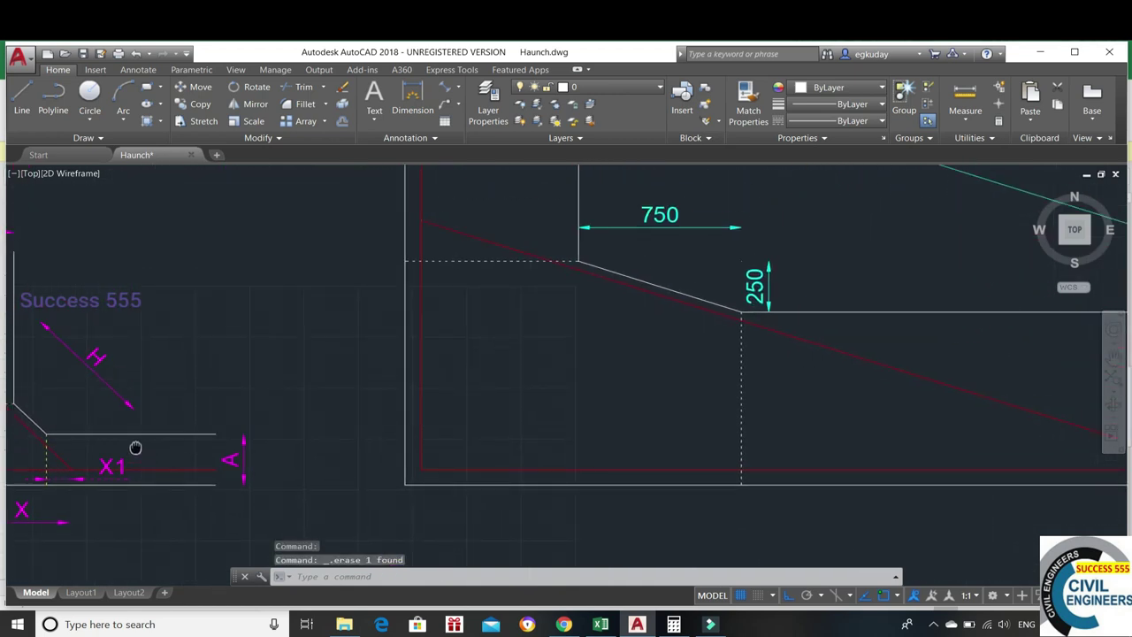
pyautogui.scroll(3, 714, 309)
pyautogui.scroll(5, 698, 320)
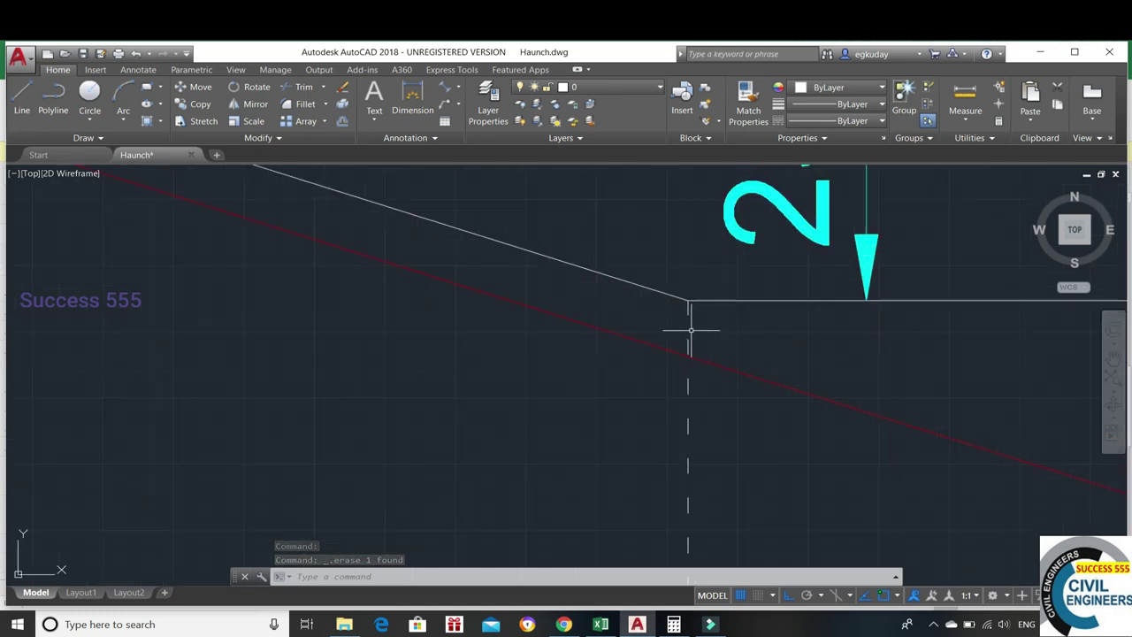
pyautogui.scroll(2, 691, 331)
pyautogui.scroll(-3, 691, 330)
pyautogui.scroll(-4, 743, 362)
pyautogui.scroll(-2, 787, 399)
pyautogui.moveTo(788, 398)
pyautogui.mouseDown(button='middle')
pyautogui.moveTo(721, 386)
pyautogui.moveTo(650, 413)
pyautogui.mouseUp(button='middle')
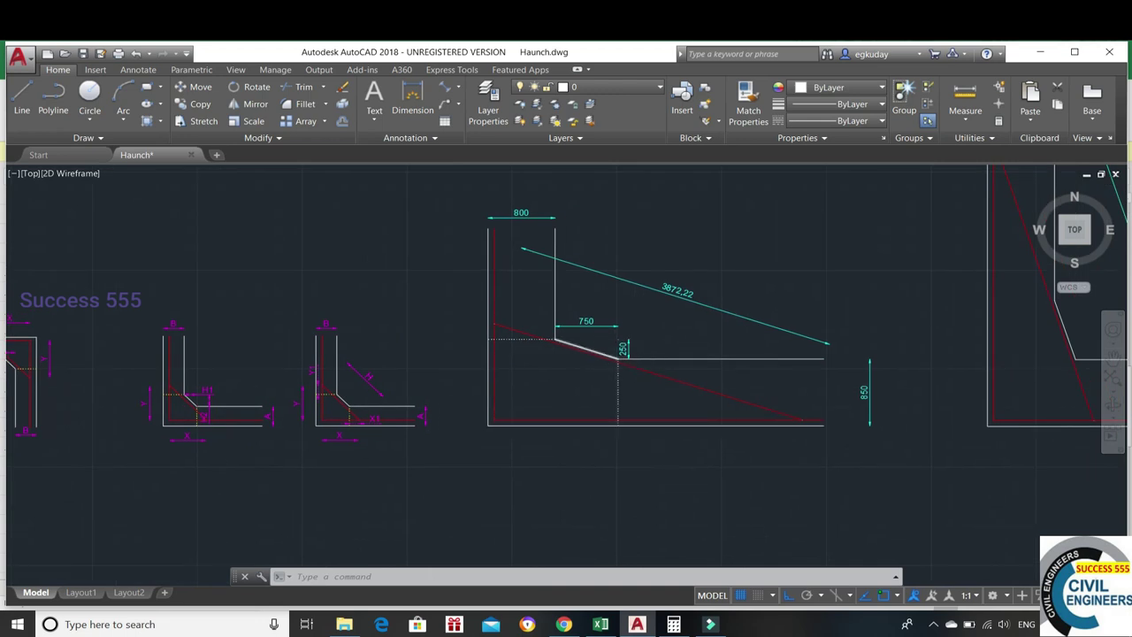
# Inspect the 750/250 haunch corner, then bring the Calculator to the front.
pyautogui.scroll(8, 612, 355)
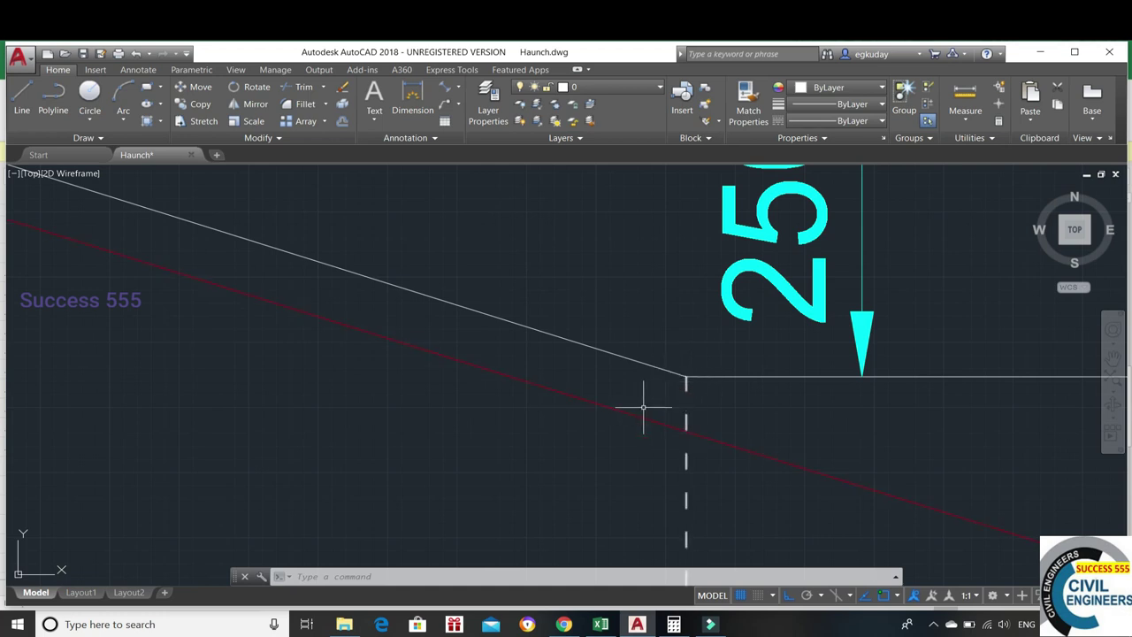
pyautogui.scroll(-2, 638, 414)
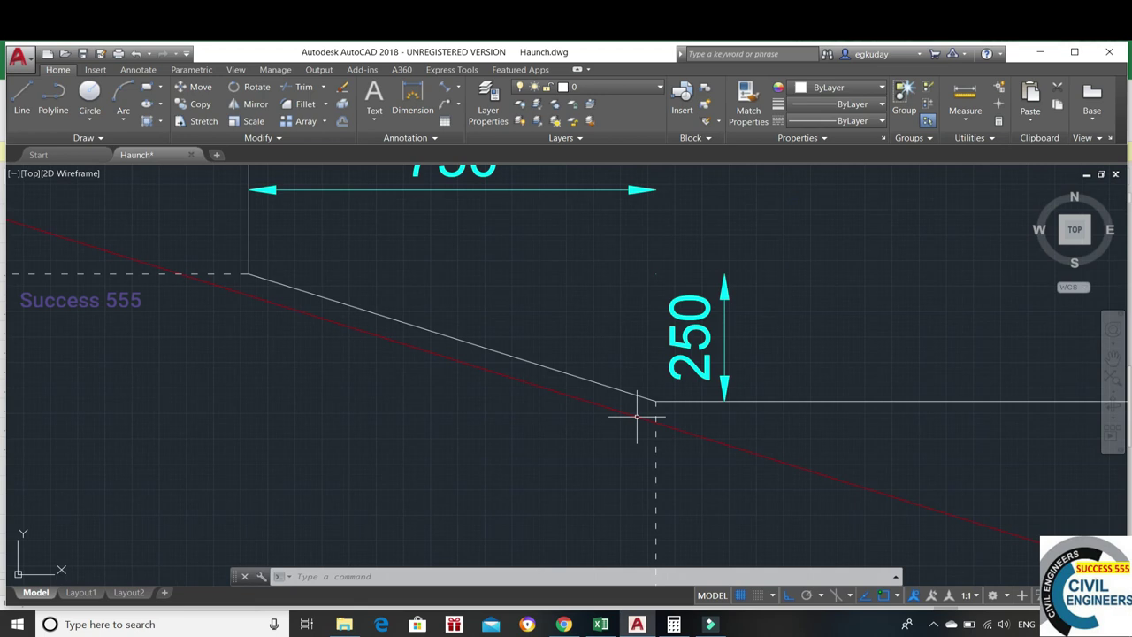
pyautogui.click(657, 394)
pyautogui.scroll(-2, 689, 365)
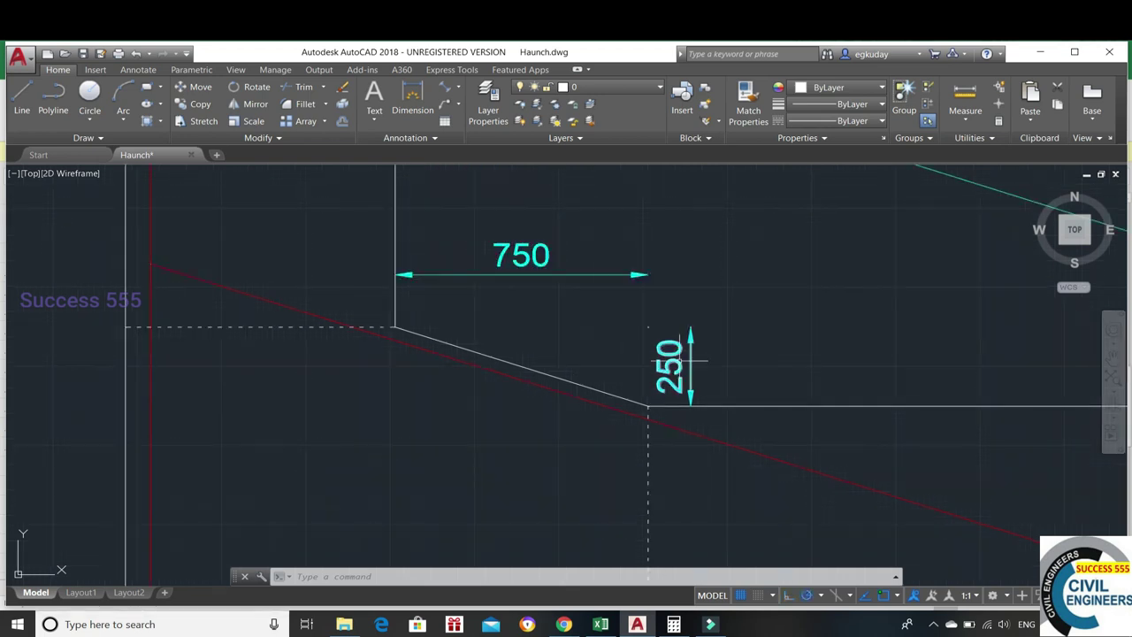
pyautogui.click(674, 624)
# Compute 250 ÷ 750 × 40 = 13.333 in Calculator, then minimize it.
pyautogui.write('250 ÷ 750')
pyautogui.press('Return')
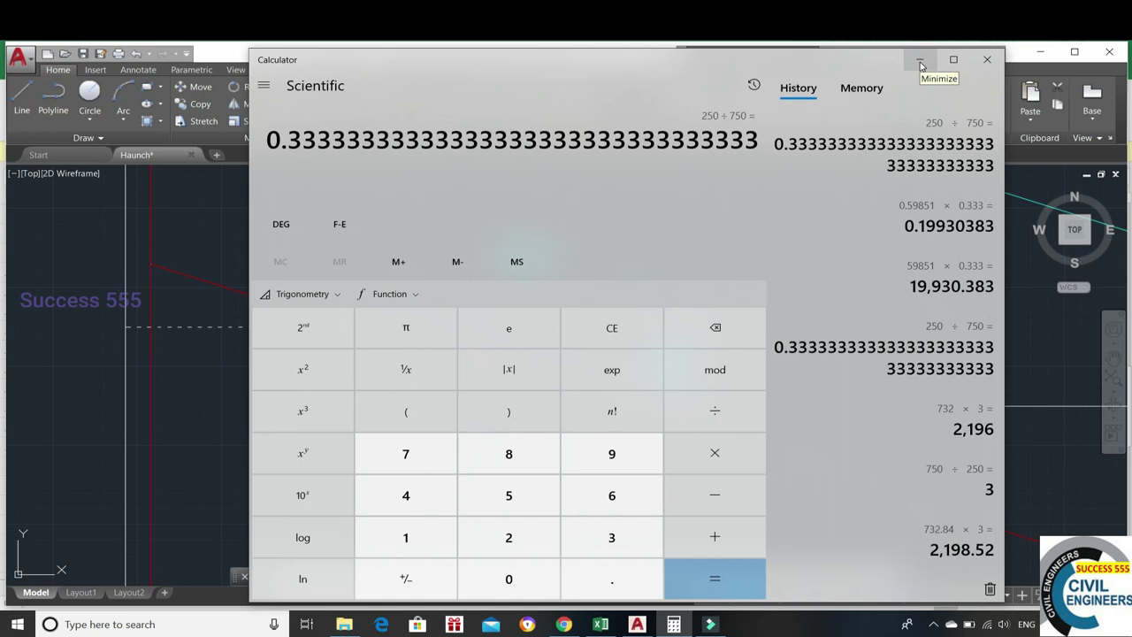
pyautogui.write('*40')
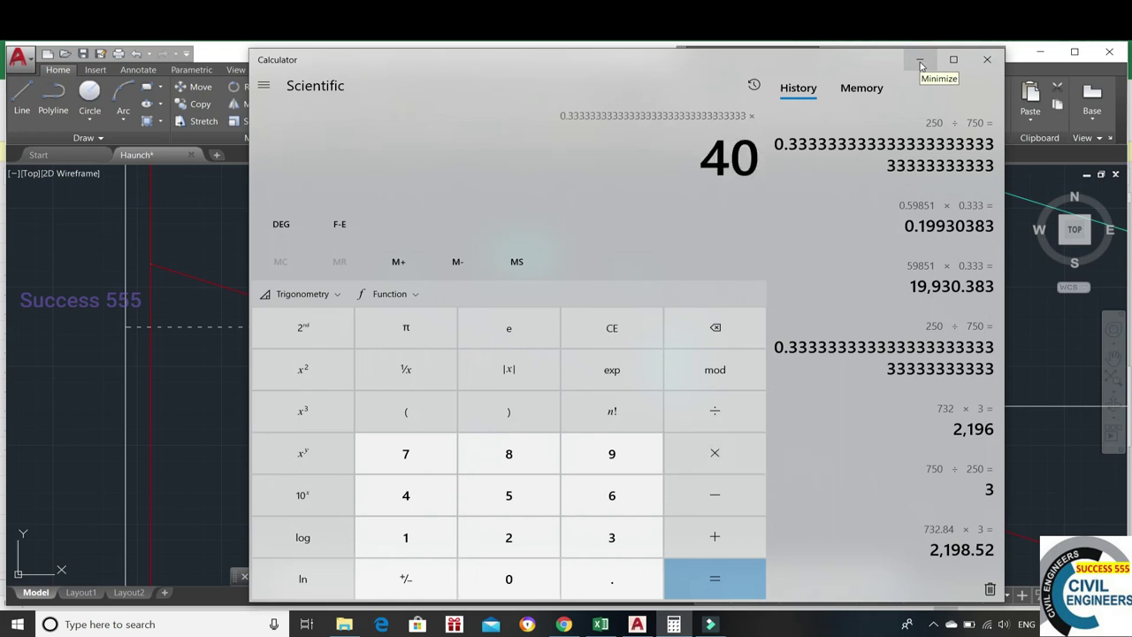
pyautogui.press('Return')
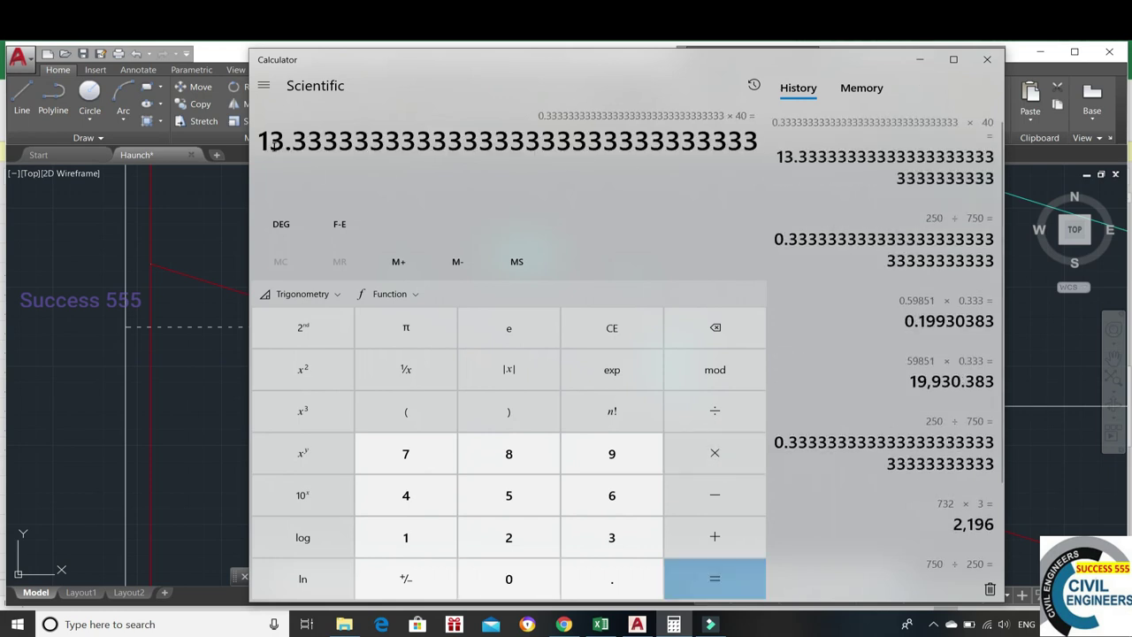
pyautogui.click(918, 64)
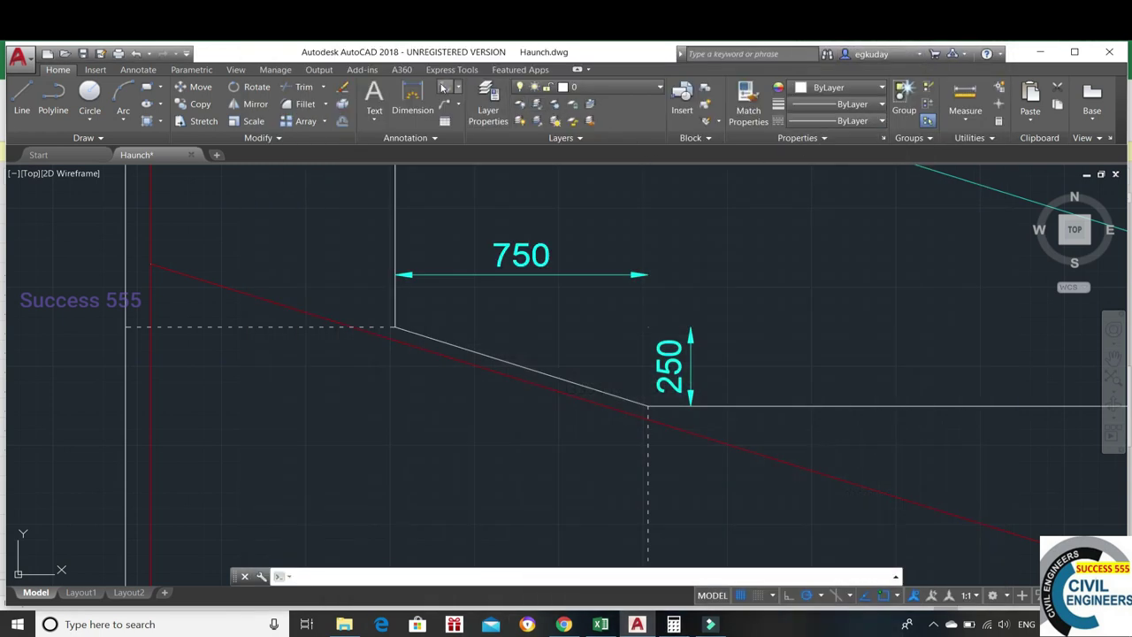
# Draw a line over the sloped haunch edge from its lower corner to the top of the slope.
pyautogui.click(441, 86)
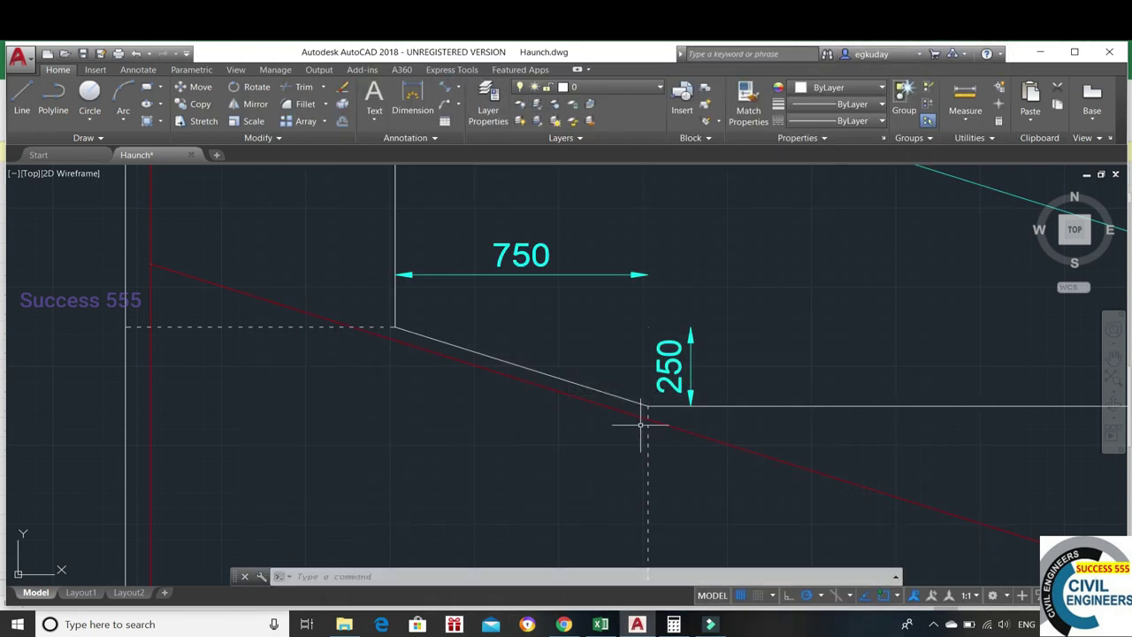
pyautogui.press('Escape')
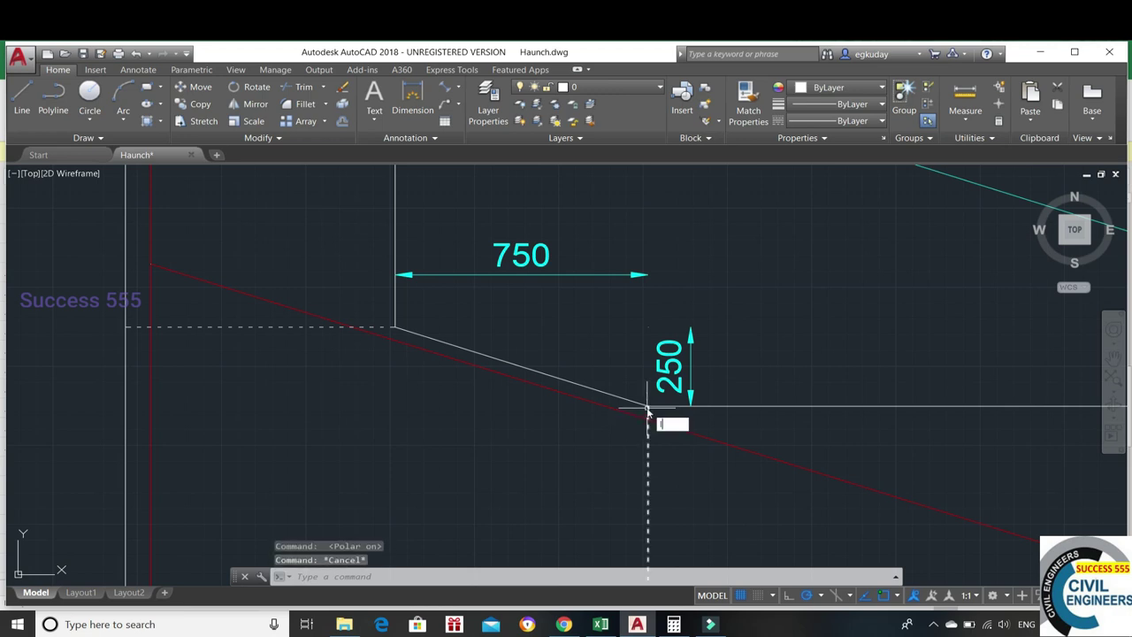
pyautogui.press('Return')
pyautogui.click(648, 408)
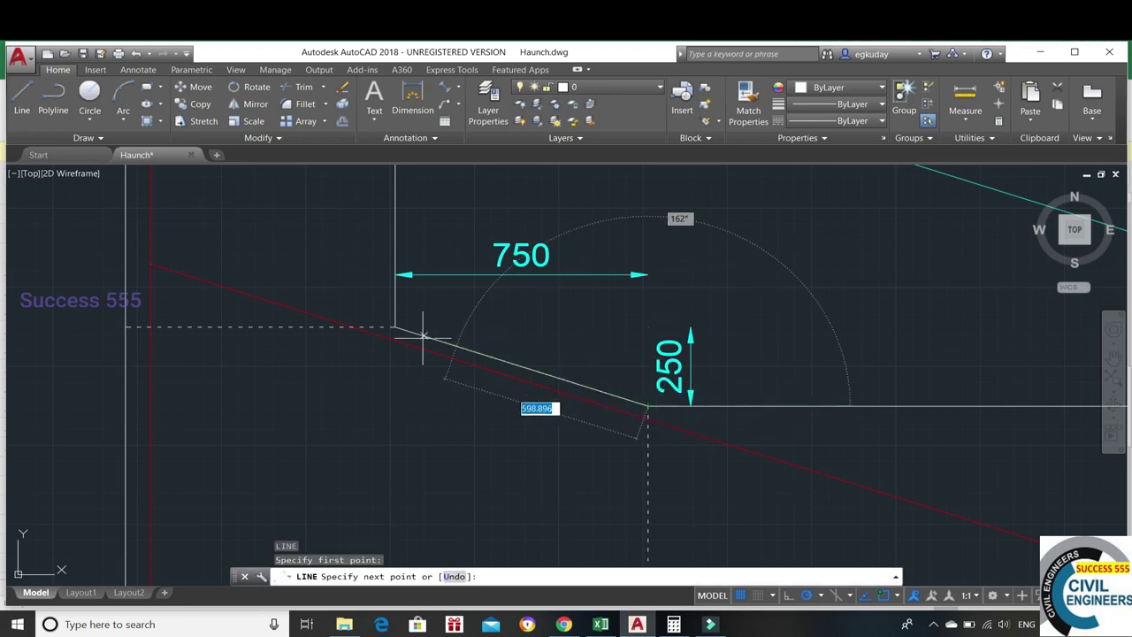
pyautogui.click(394, 326)
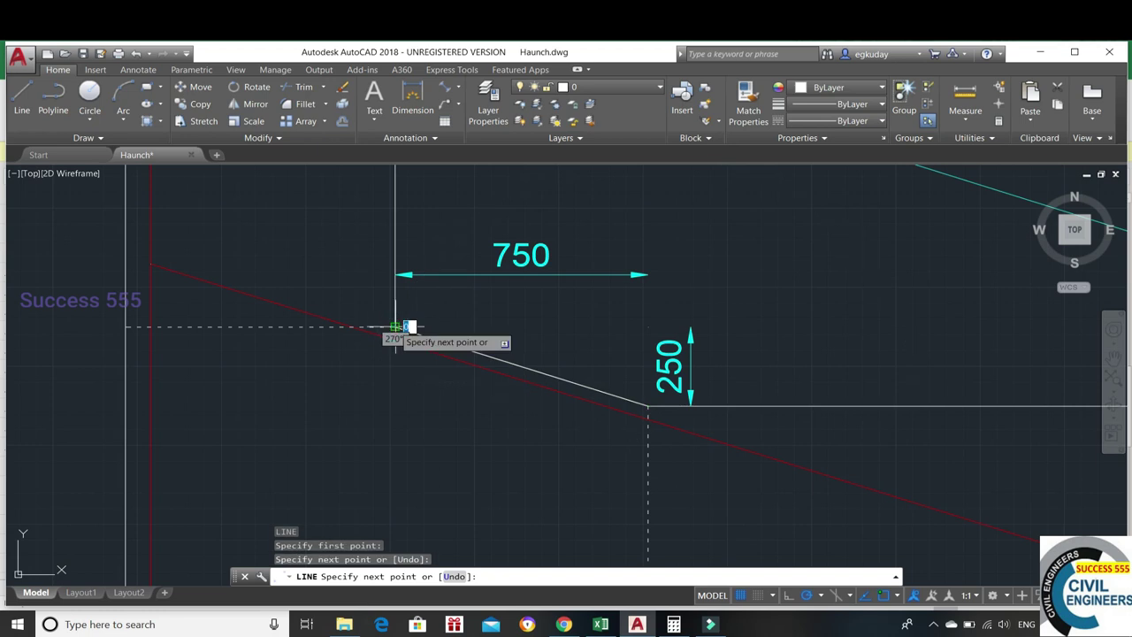
pyautogui.press('Return')
# Rotate the line 90° about the lower corner with Ortho on, trimming it at the red bar.
pyautogui.click(521, 366)
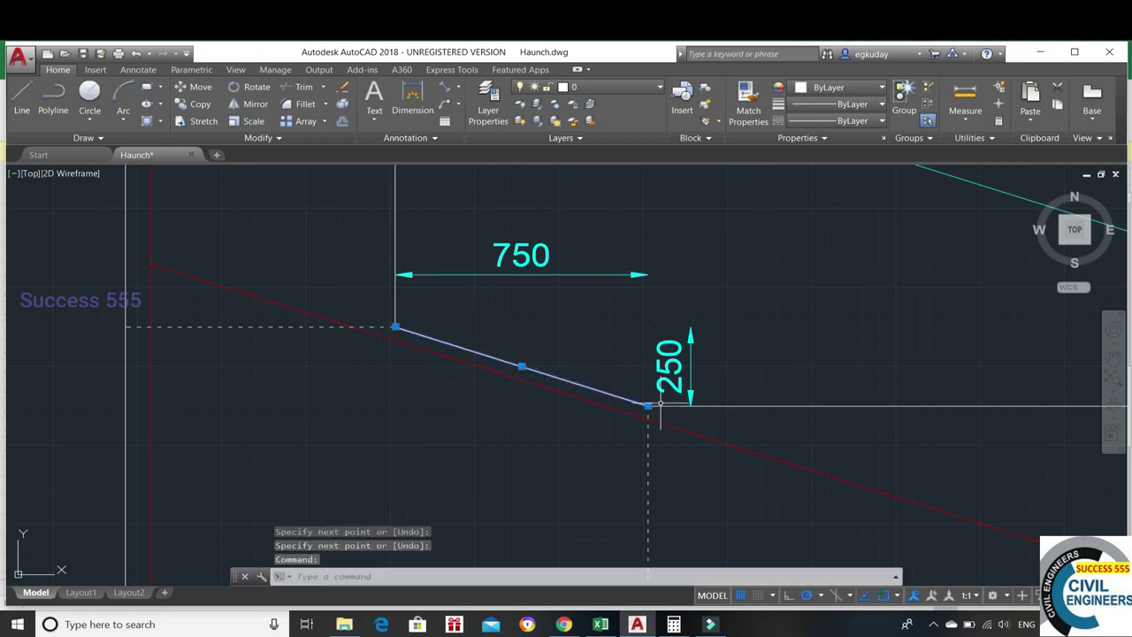
pyautogui.rightClick(651, 404)
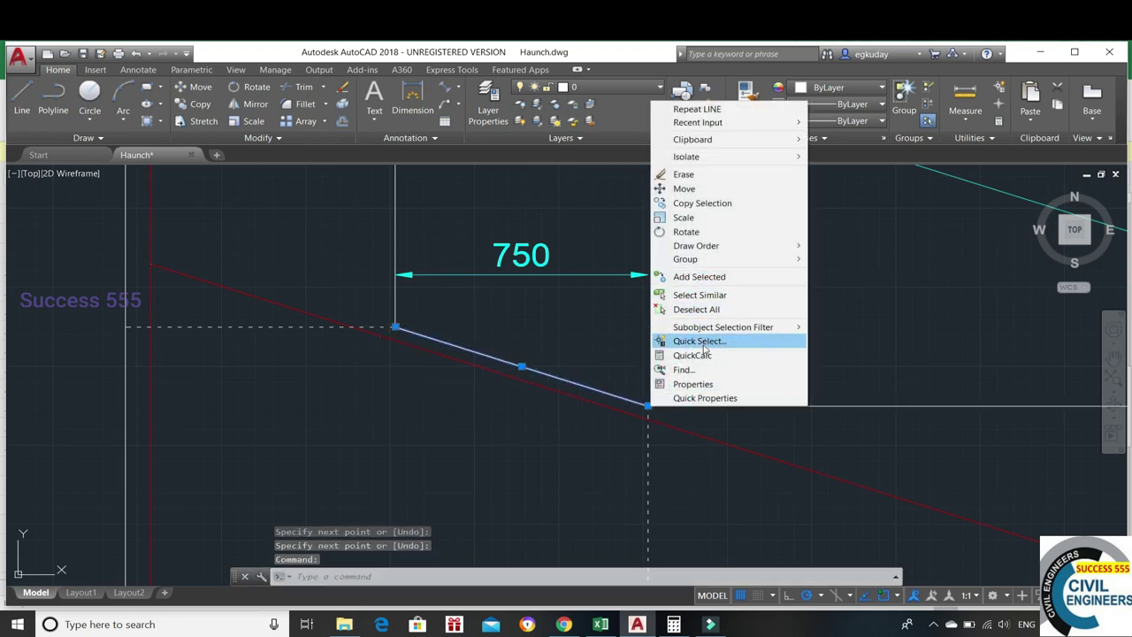
pyautogui.click(706, 233)
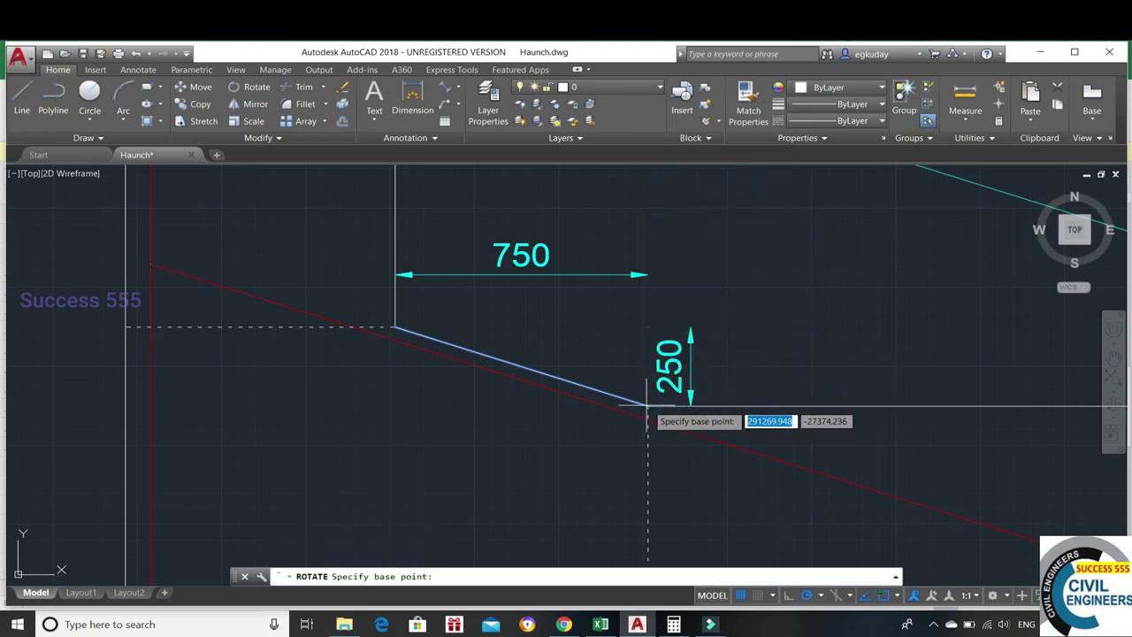
pyautogui.click(647, 407)
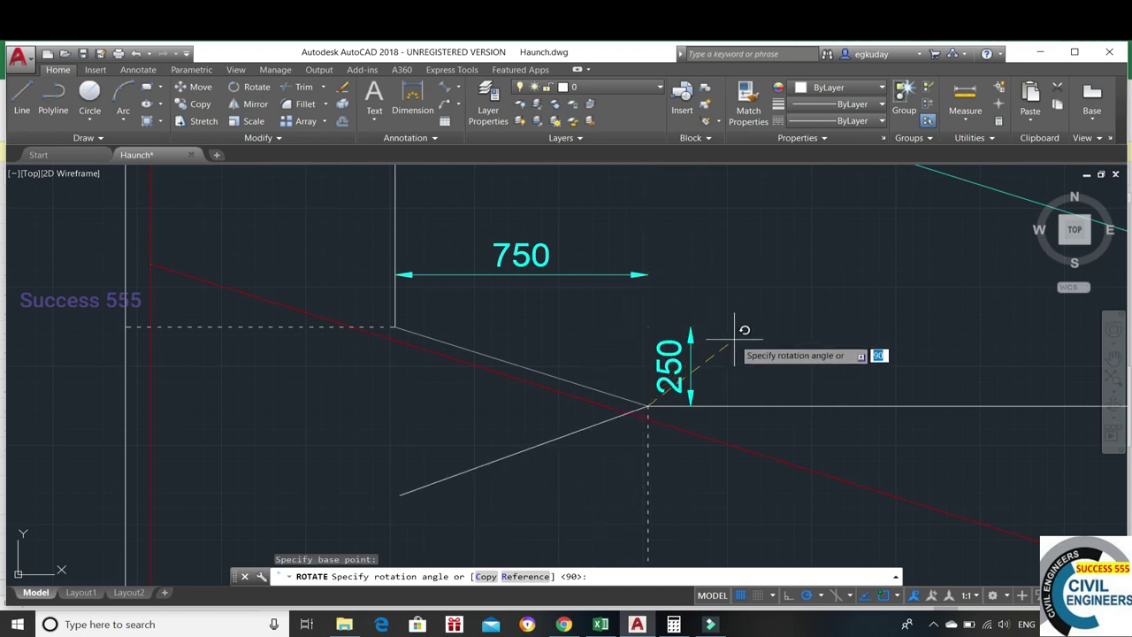
pyautogui.press('F8')
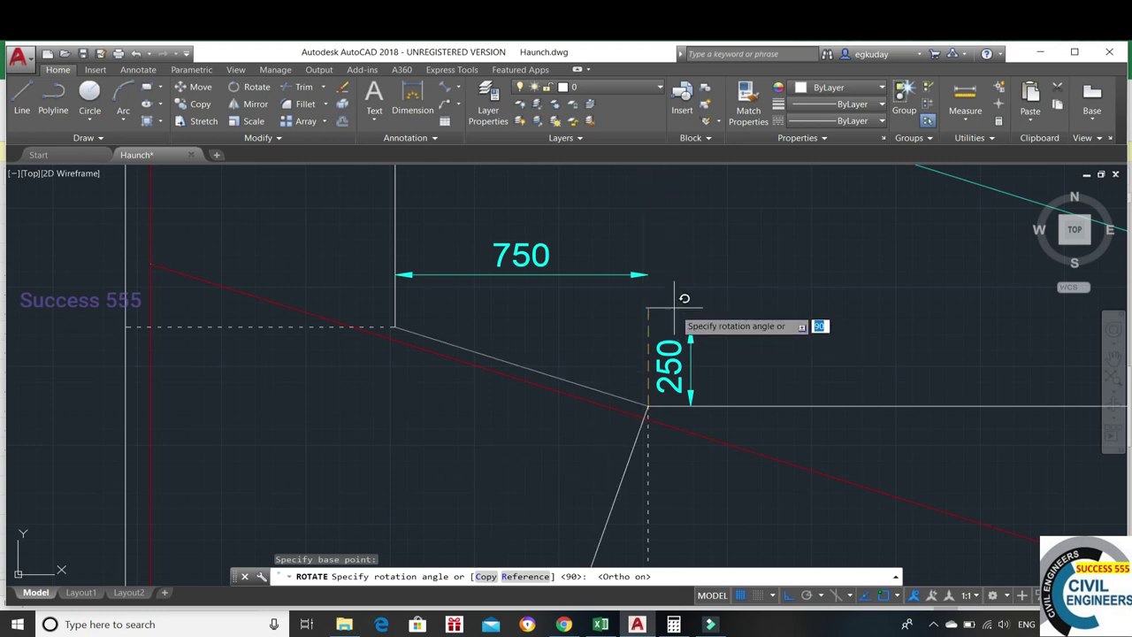
pyautogui.click(691, 326)
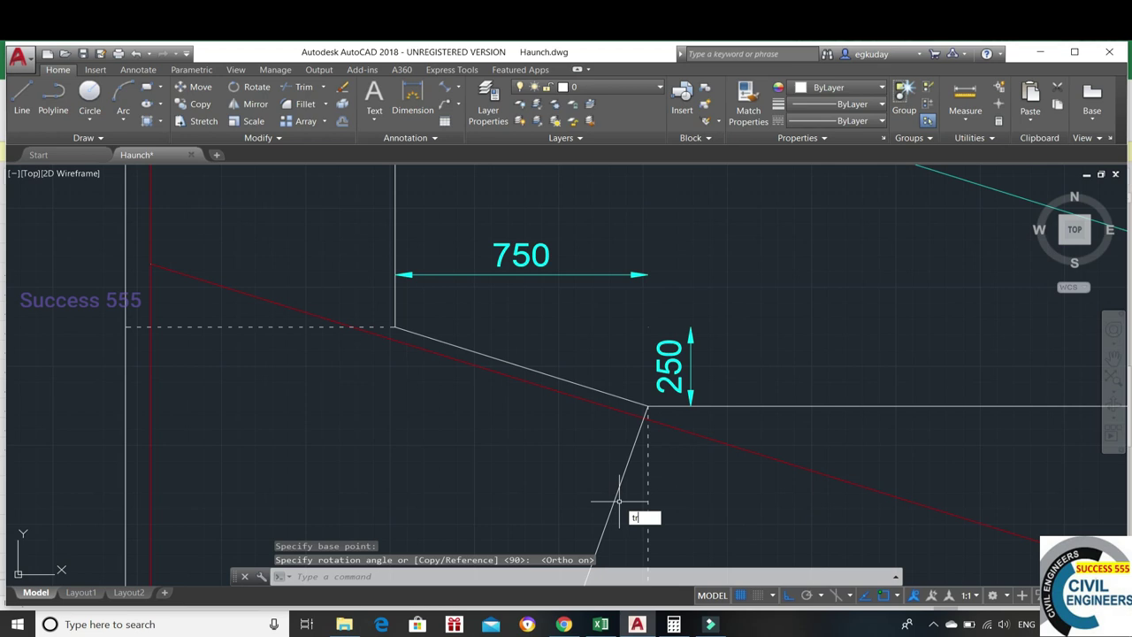
pyautogui.press('Return')
pyautogui.press('Return')
pyautogui.click(618, 487)
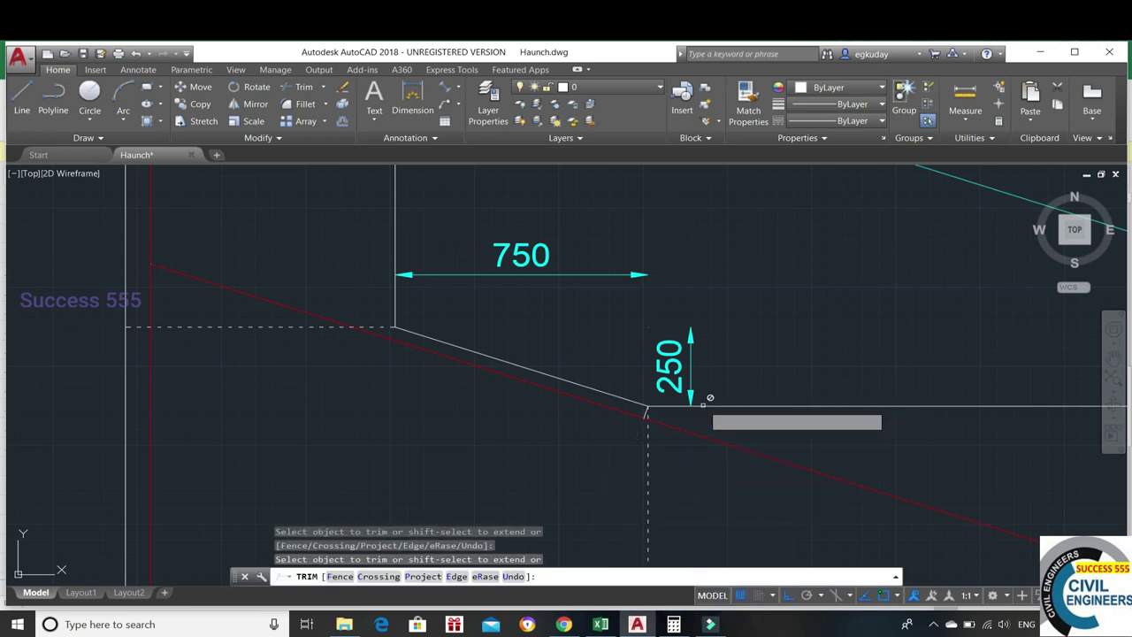
pyautogui.press('Escape')
pyautogui.scroll(3, 610, 423)
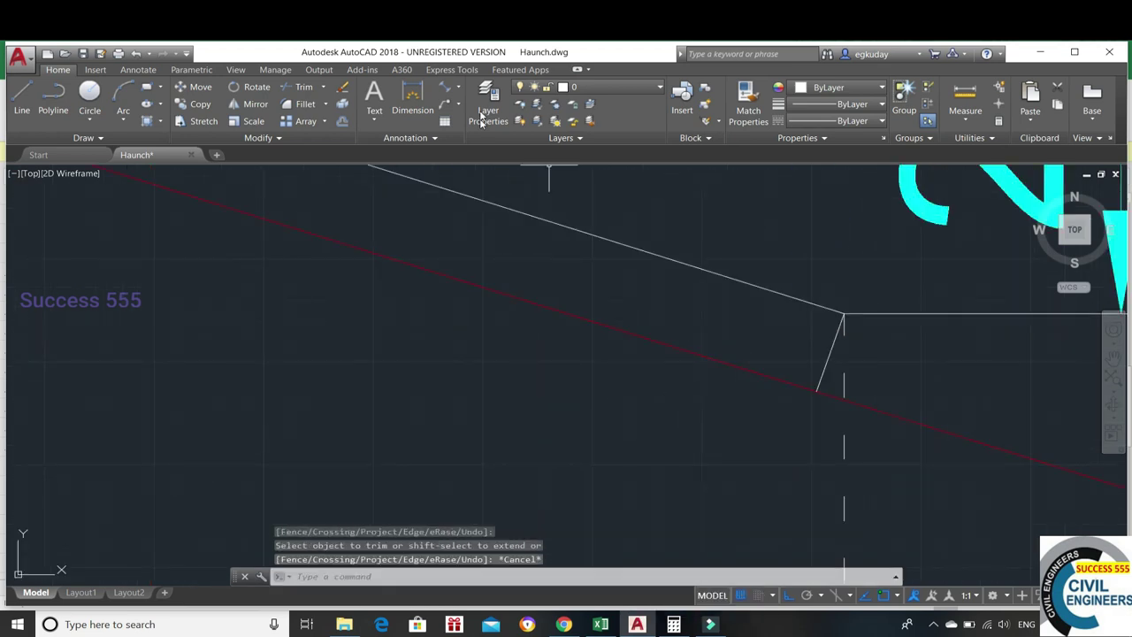
# Start an aligned dimension from the haunch corner to the red line, then cancel it.
pyautogui.click(449, 90)
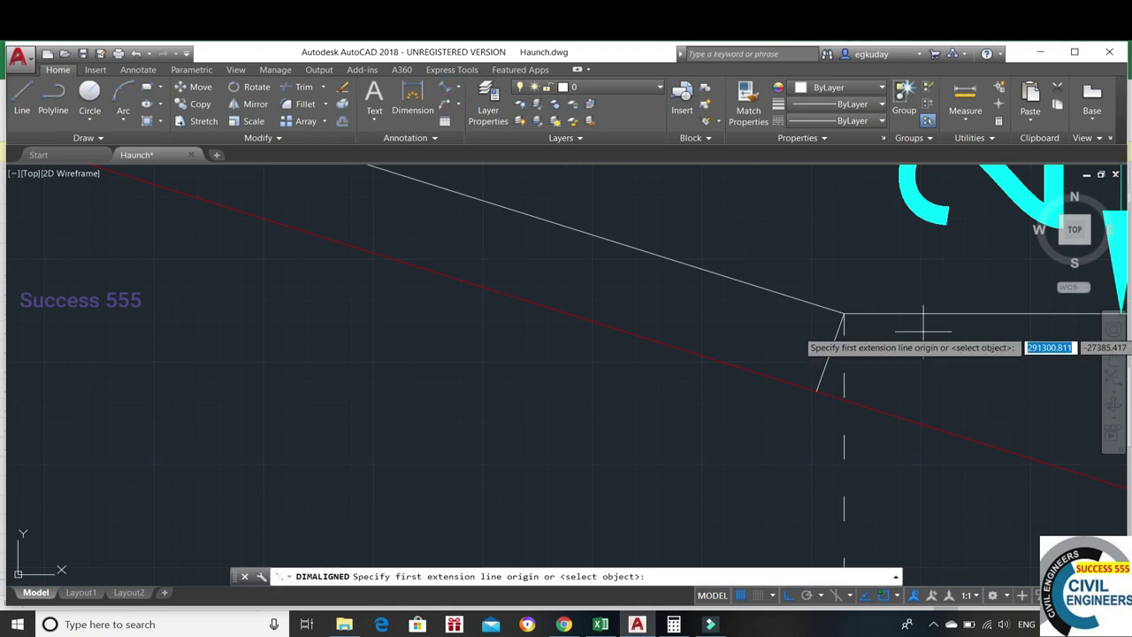
pyautogui.click(847, 311)
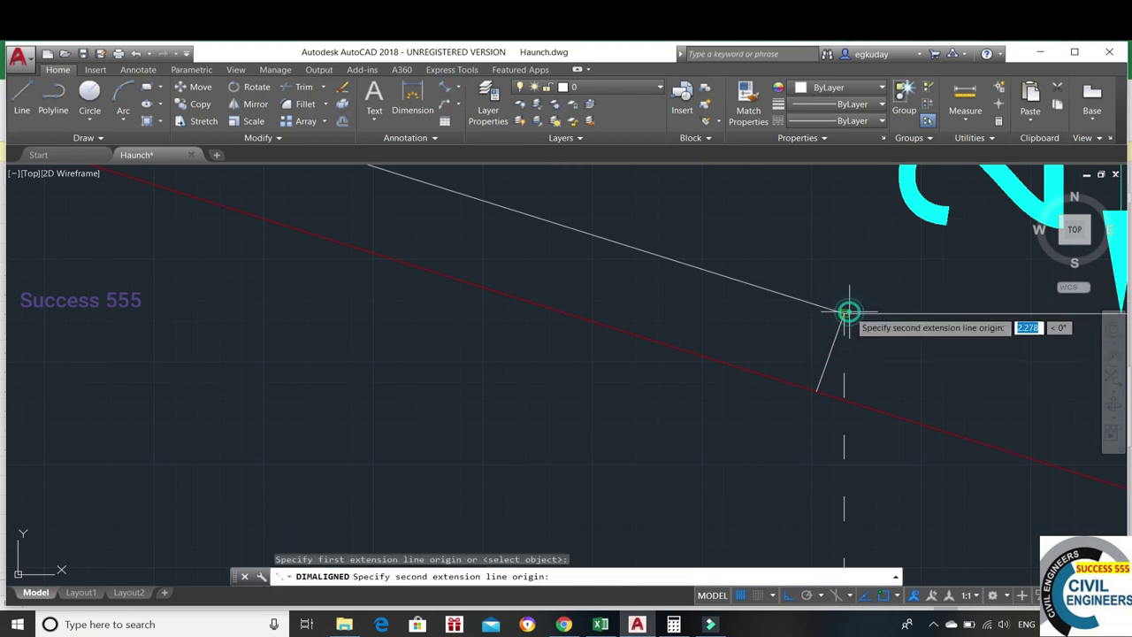
pyautogui.click(814, 389)
pyautogui.scroll(-2, 688, 382)
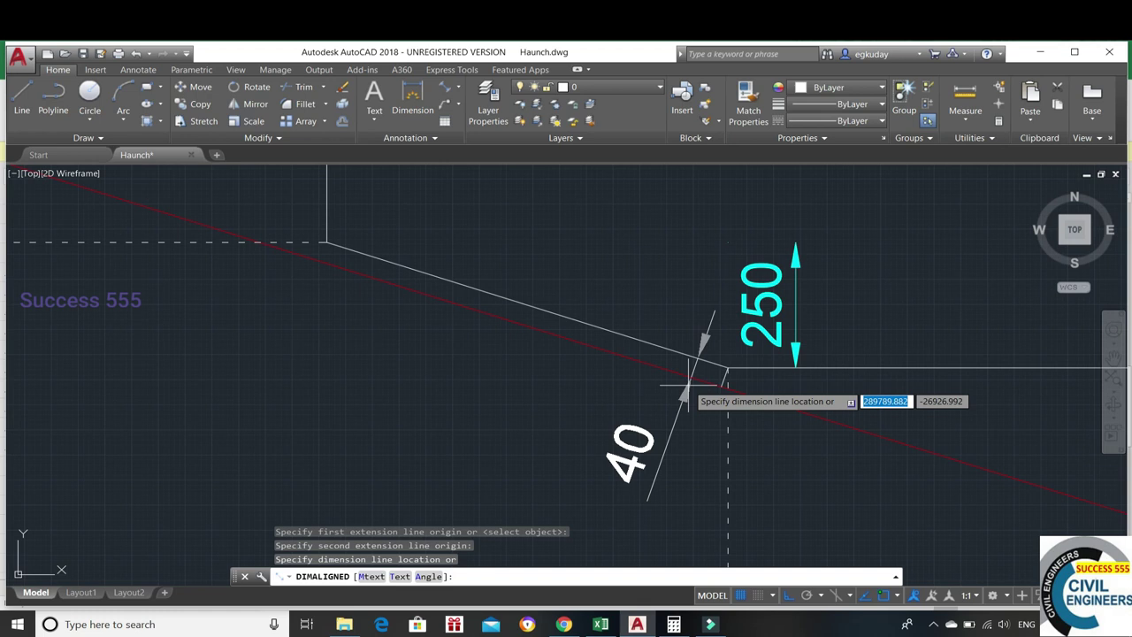
pyautogui.scroll(3, 688, 382)
pyautogui.press('Escape')
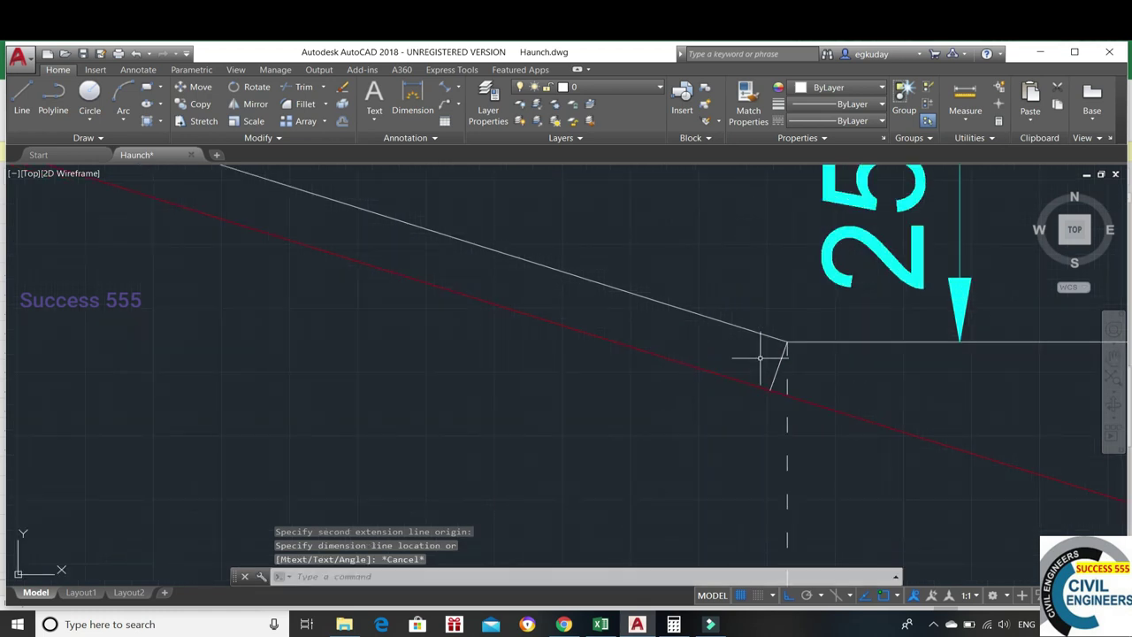
# Retry the aligned dimension from where the short line meets the red bar, then cancel it.
pyautogui.press('Return')
pyautogui.scroll(1, 766, 387)
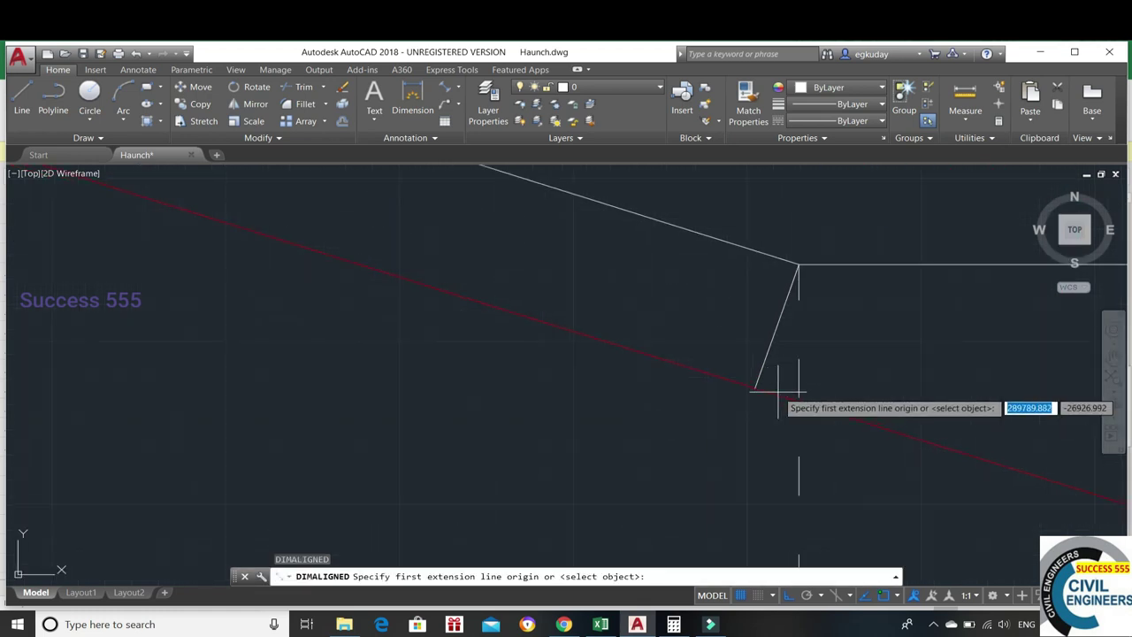
pyautogui.click(756, 386)
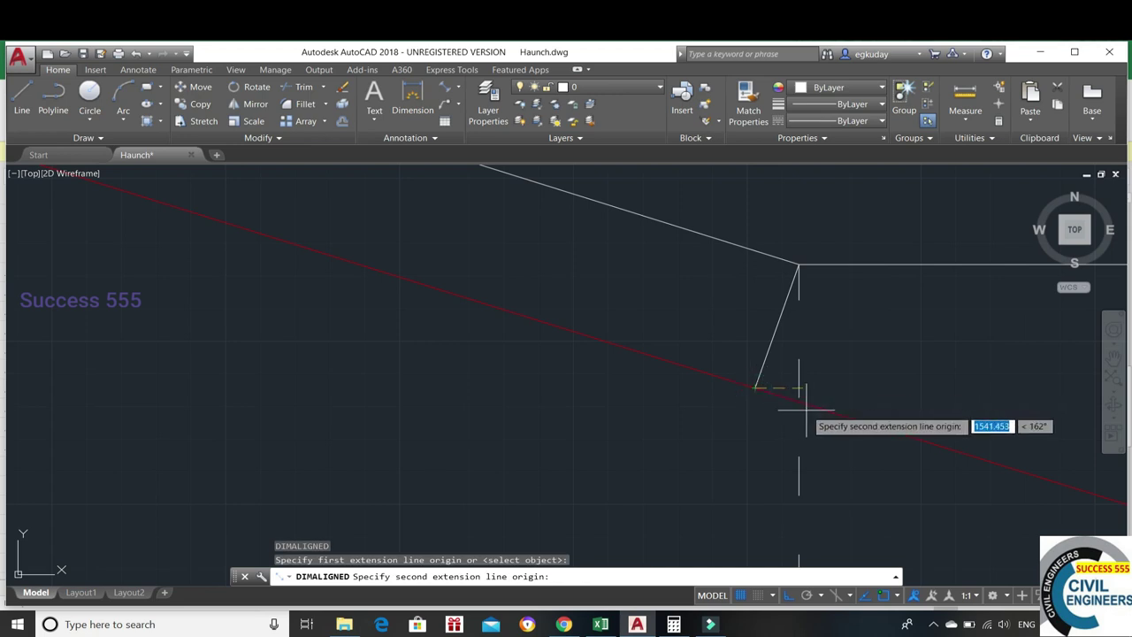
pyautogui.click(798, 402)
pyautogui.scroll(-2, 798, 402)
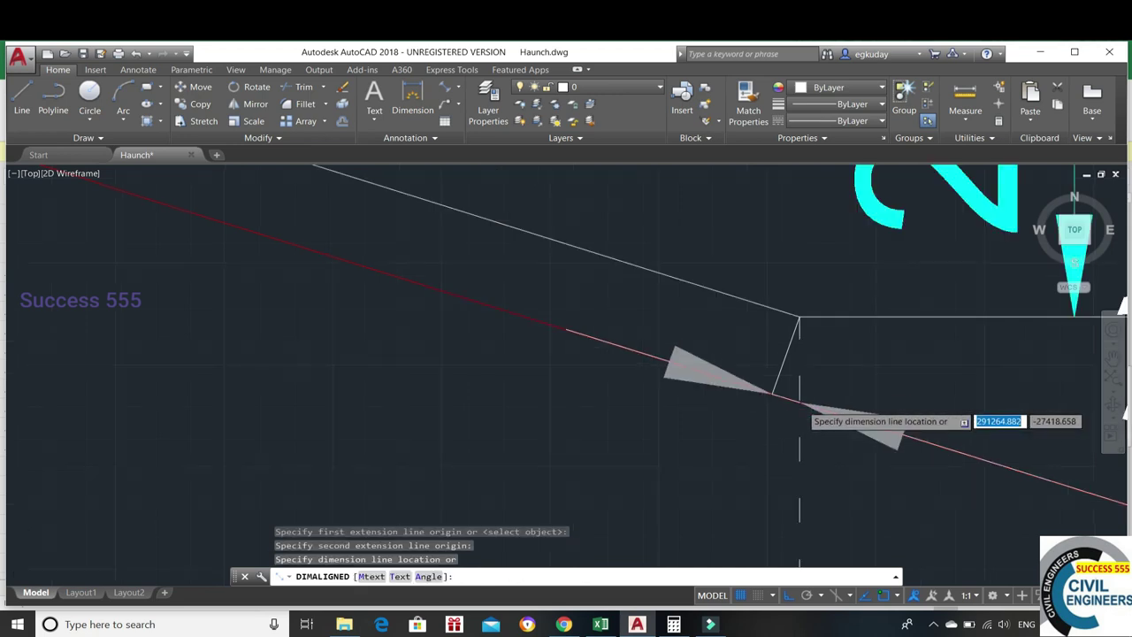
pyautogui.scroll(-4, 799, 404)
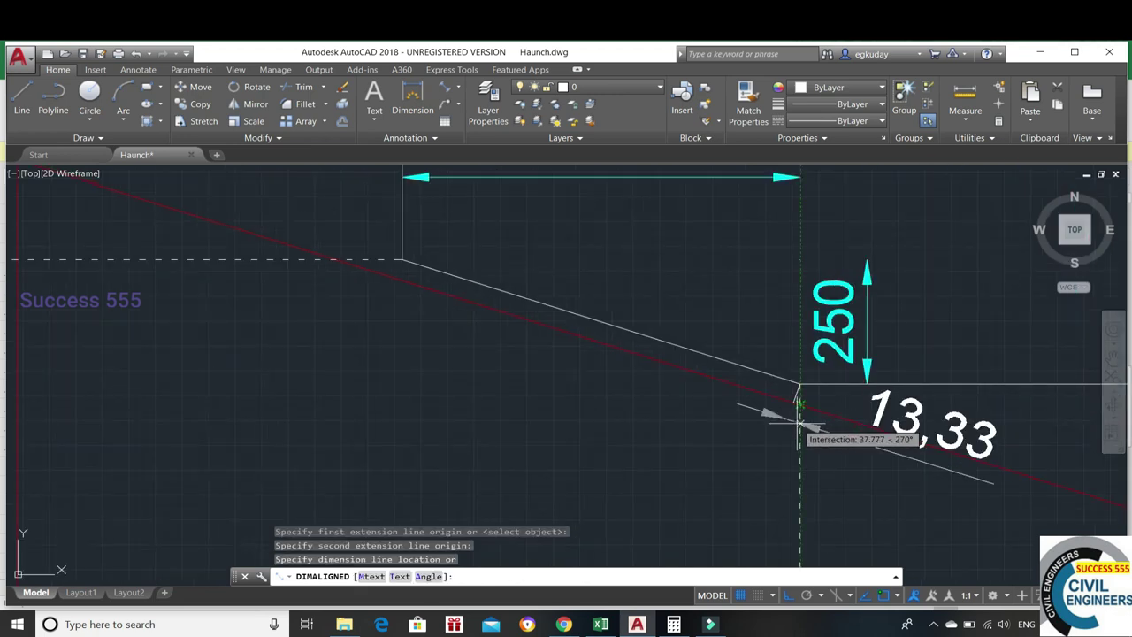
pyautogui.press('Escape')
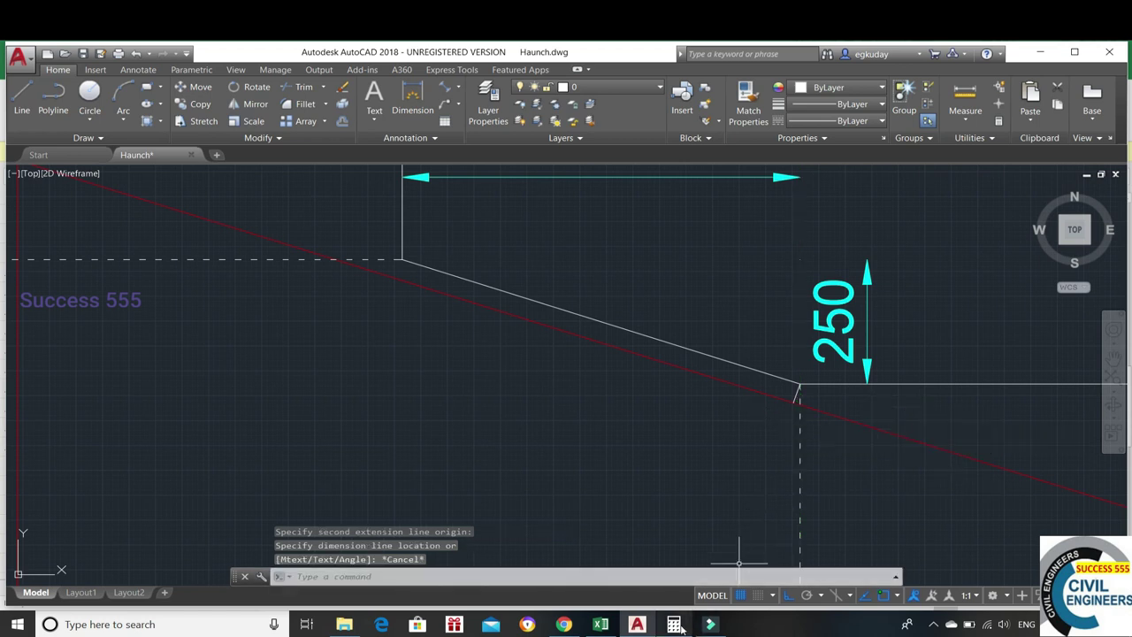
pyautogui.click(675, 624)
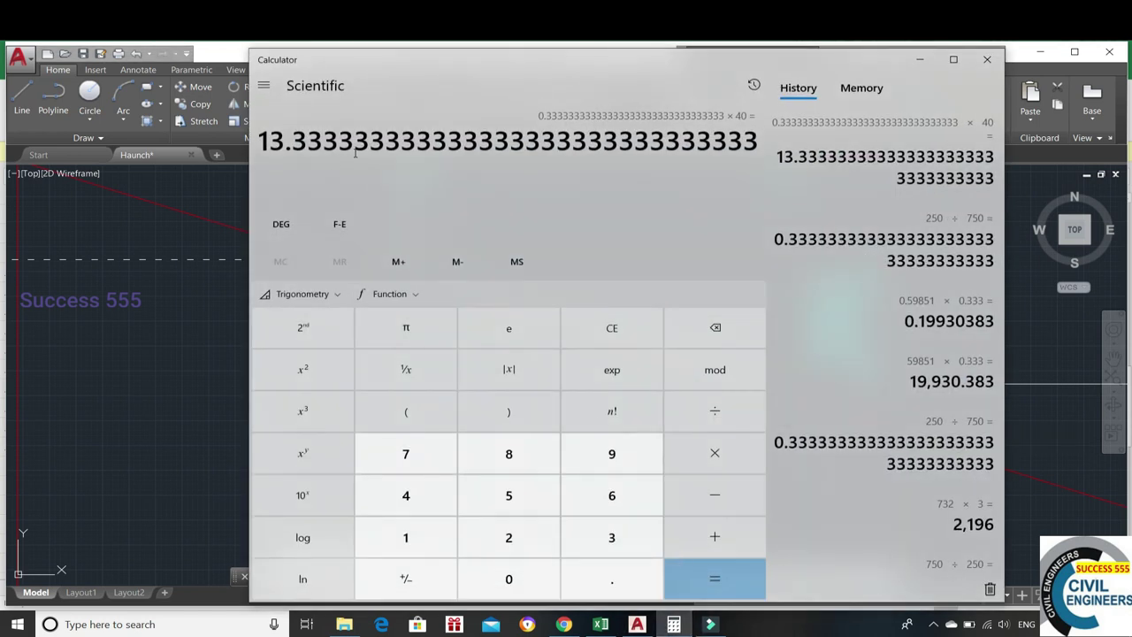
# Delete the short stray line at the slope's lower end and zoom out over the whole haunch.
pyautogui.click(674, 625)
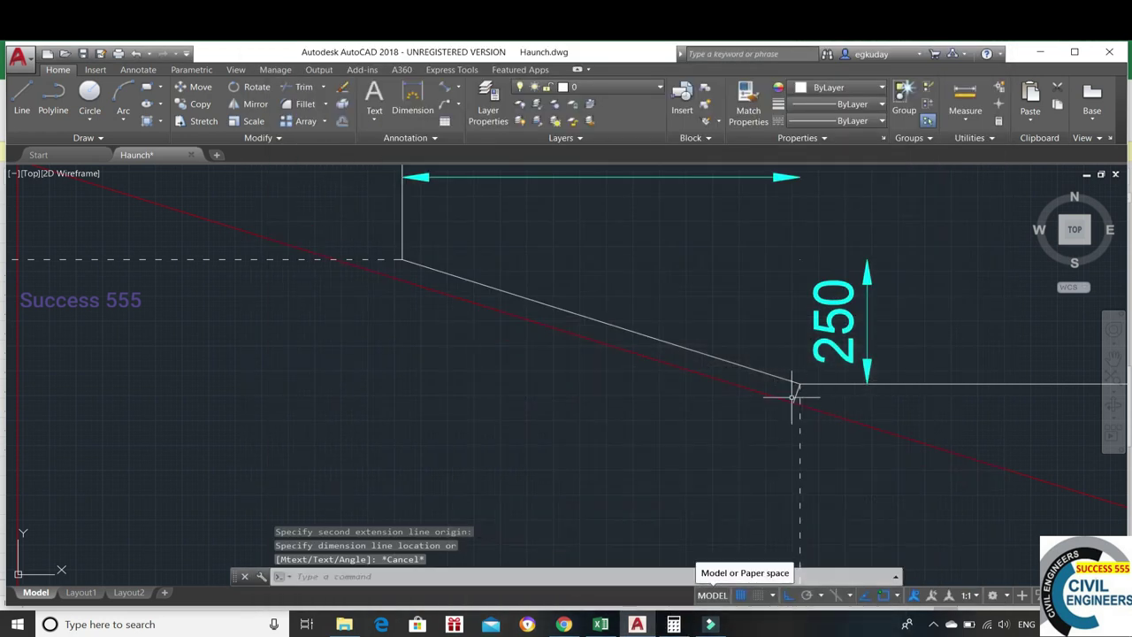
pyautogui.click(797, 392)
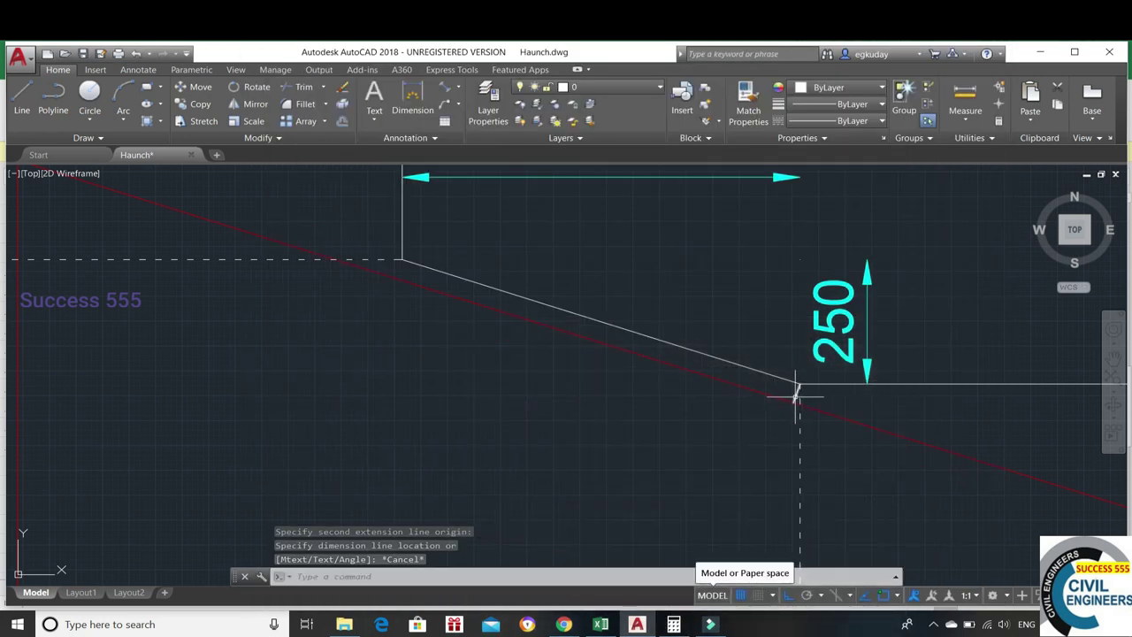
pyautogui.press('Delete')
pyautogui.scroll(-3, 812, 415)
pyautogui.scroll(-1, 812, 416)
pyautogui.moveTo(813, 416); pyautogui.dragTo(625, 378, button='middle')
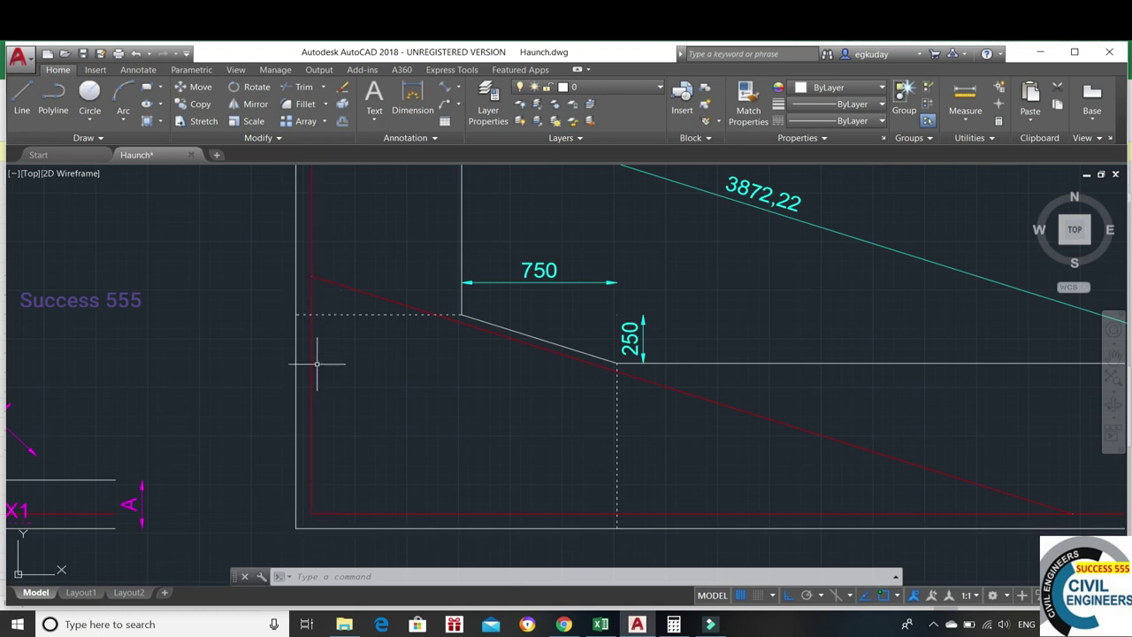
pyautogui.scroll(-2, 317, 362)
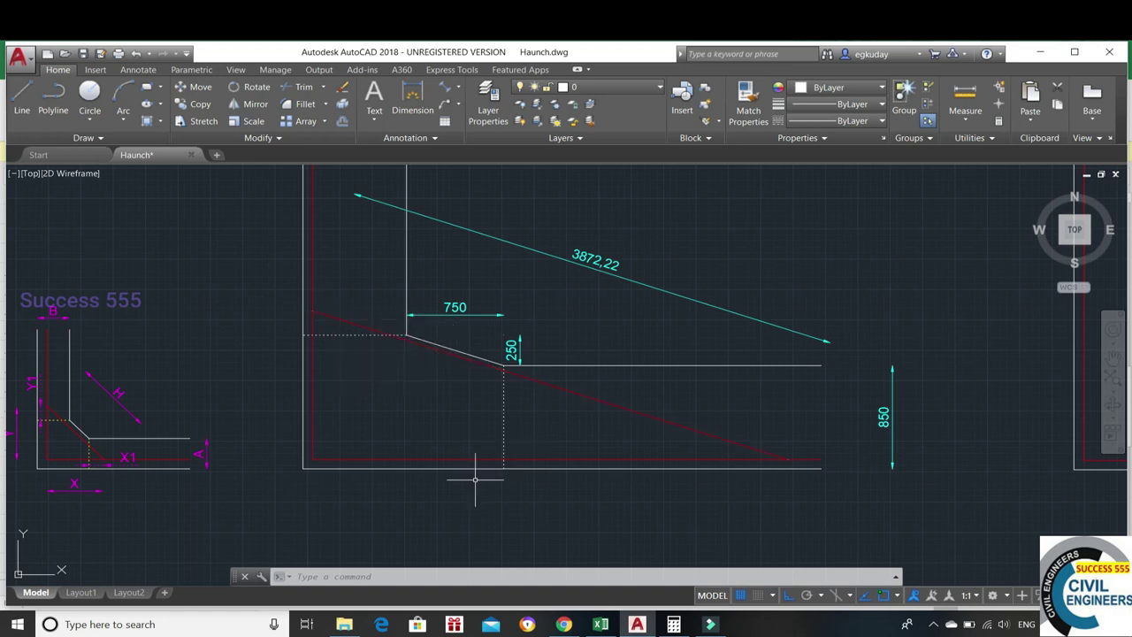
pyautogui.click(600, 624)
# Set the A and B measurements in I37 and I38 to 0.25.
pyautogui.scroll(5, 521, 425)
pyautogui.scroll(4, 527, 411)
pyautogui.scroll(2, 534, 397)
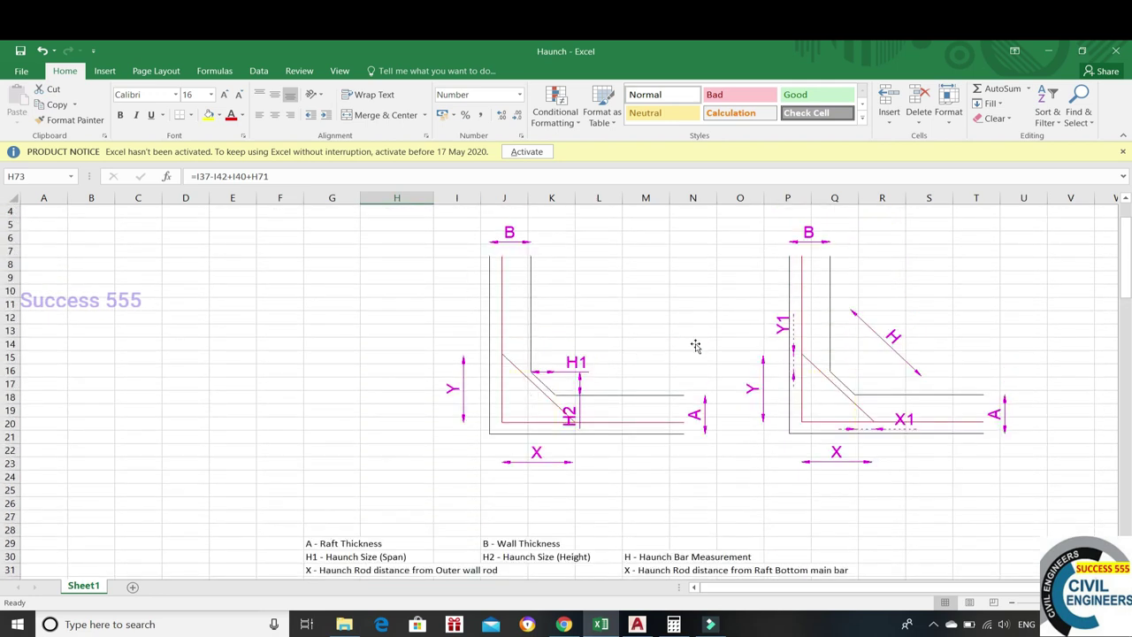
pyautogui.scroll(-4, 934, 488)
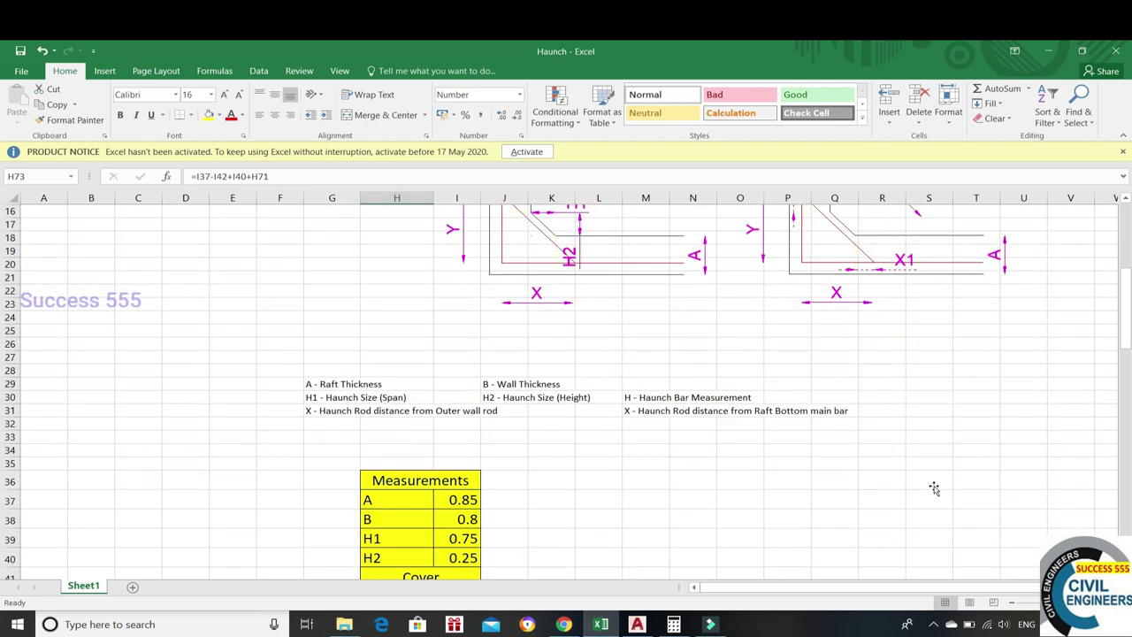
pyautogui.scroll(-3, 935, 488)
pyautogui.scroll(3, 630, 487)
pyautogui.scroll(2, 732, 489)
pyautogui.scroll(-4, 530, 513)
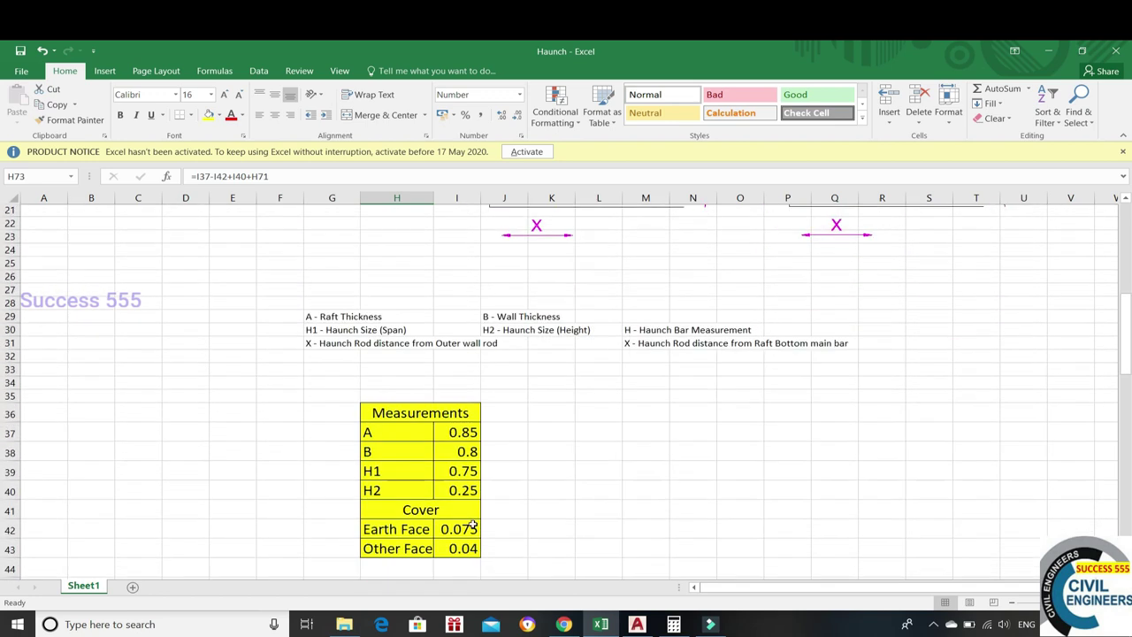
pyautogui.click(463, 421)
pyautogui.scroll(3, 609, 429)
pyautogui.scroll(-3, 609, 431)
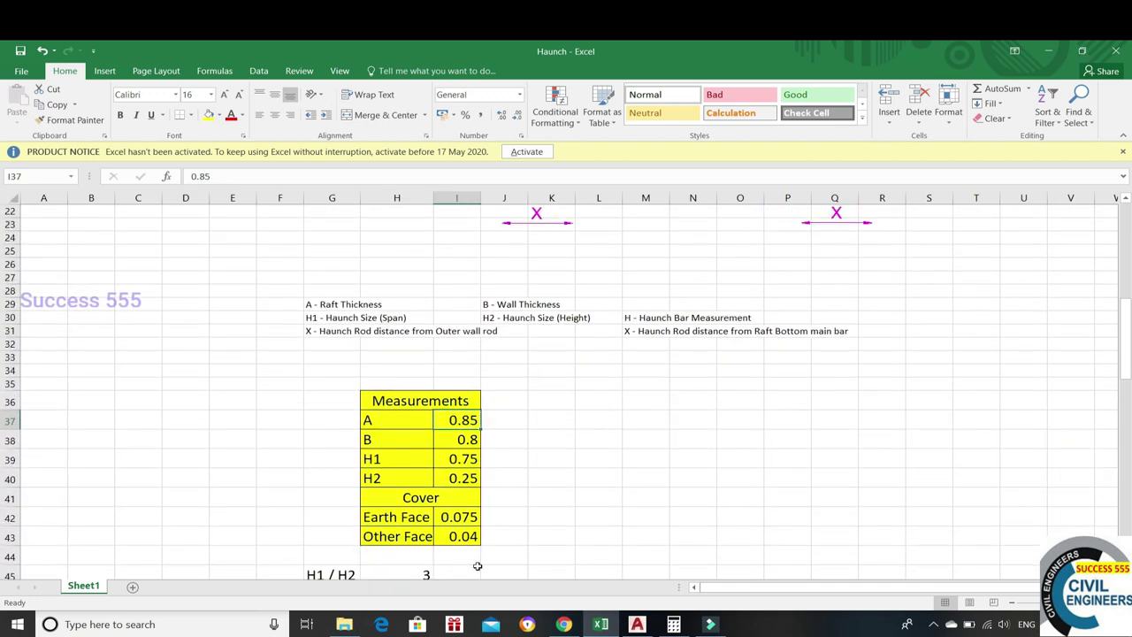
pyautogui.write('.')
pyautogui.press('Return')
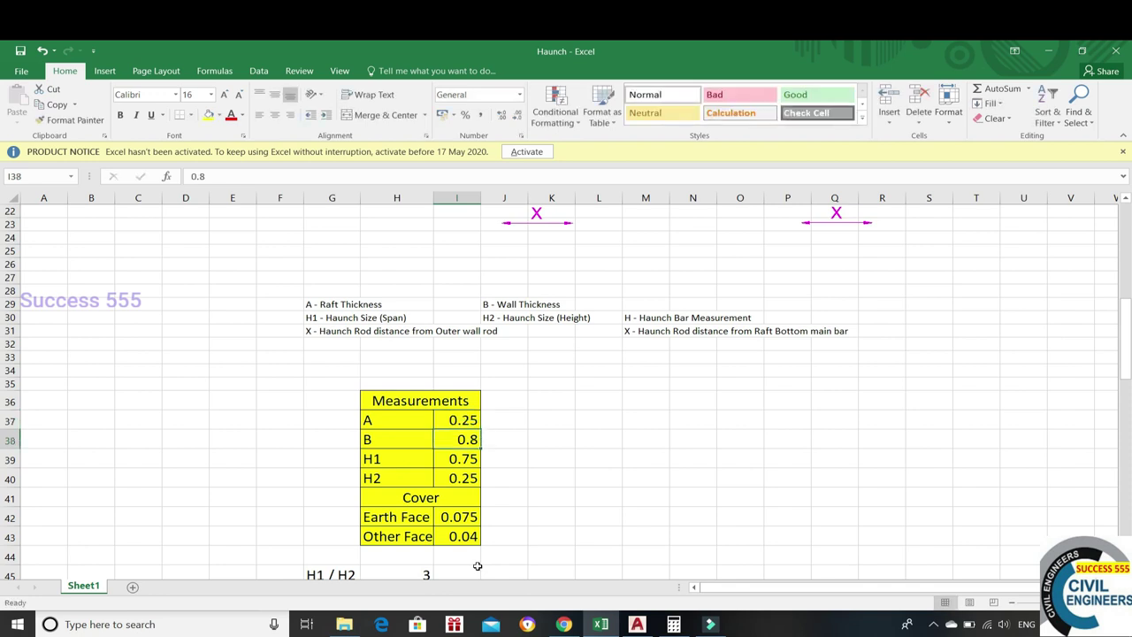
pyautogui.write('.25')
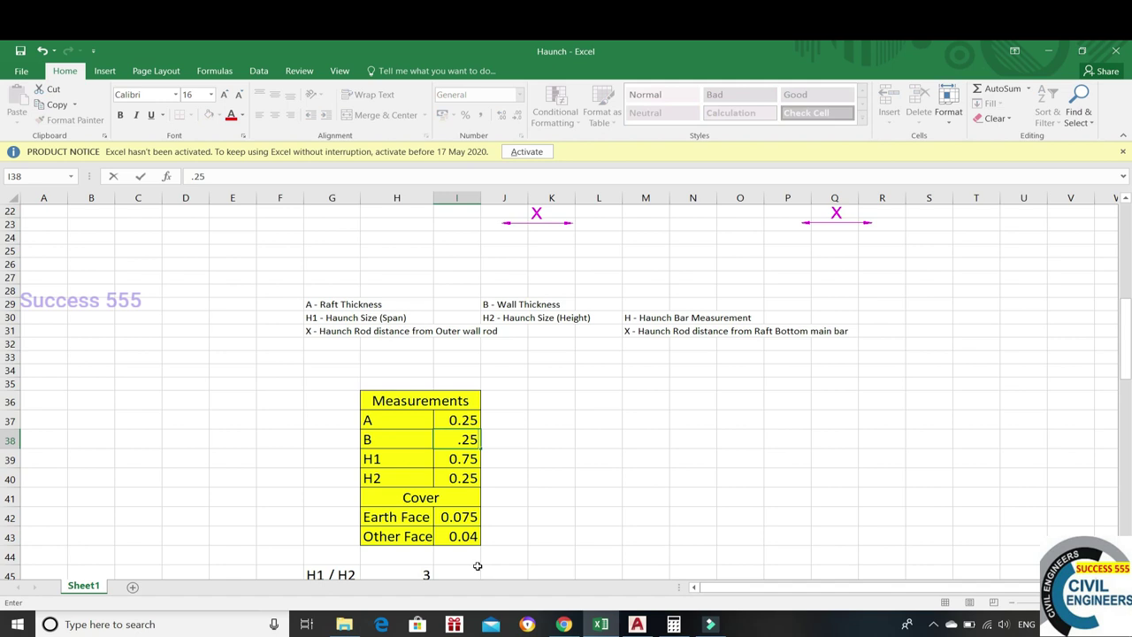
pyautogui.press('Return')
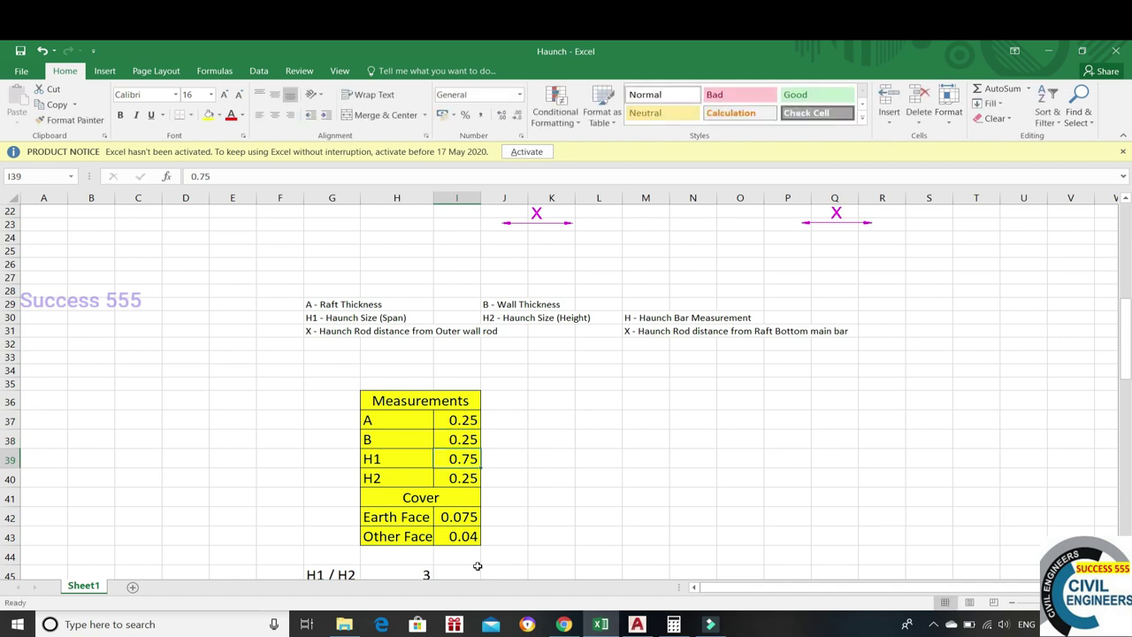
# Set the H1 and H2 measurements in I39 and I40 to 0.15.
pyautogui.write('.1')
pyautogui.press('Return')
pyautogui.write('.')
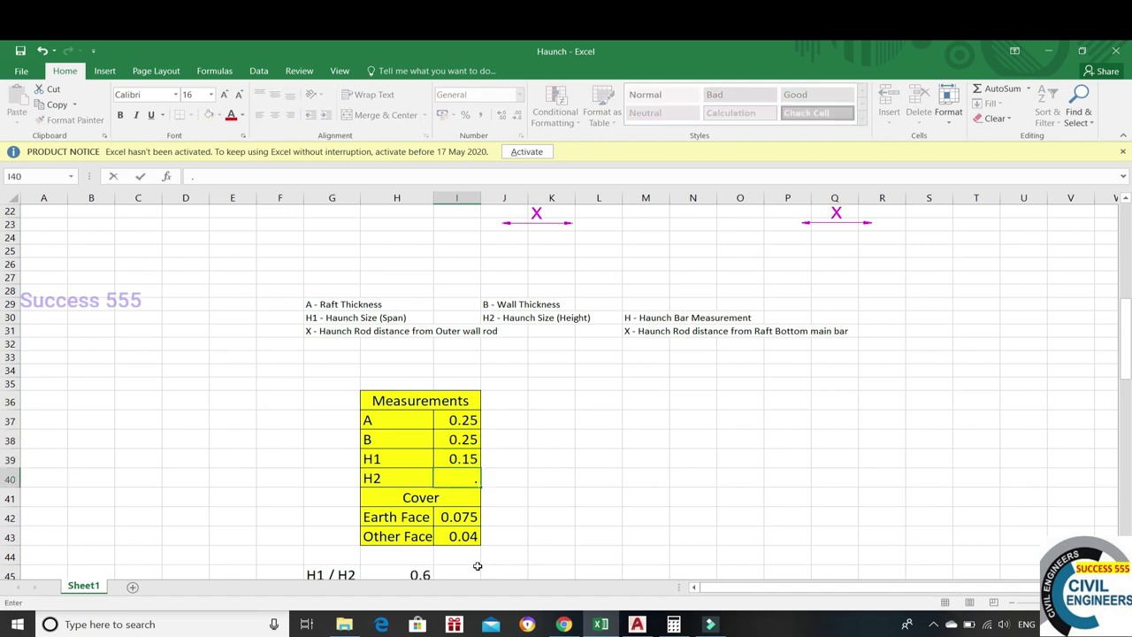
pyautogui.press('Return')
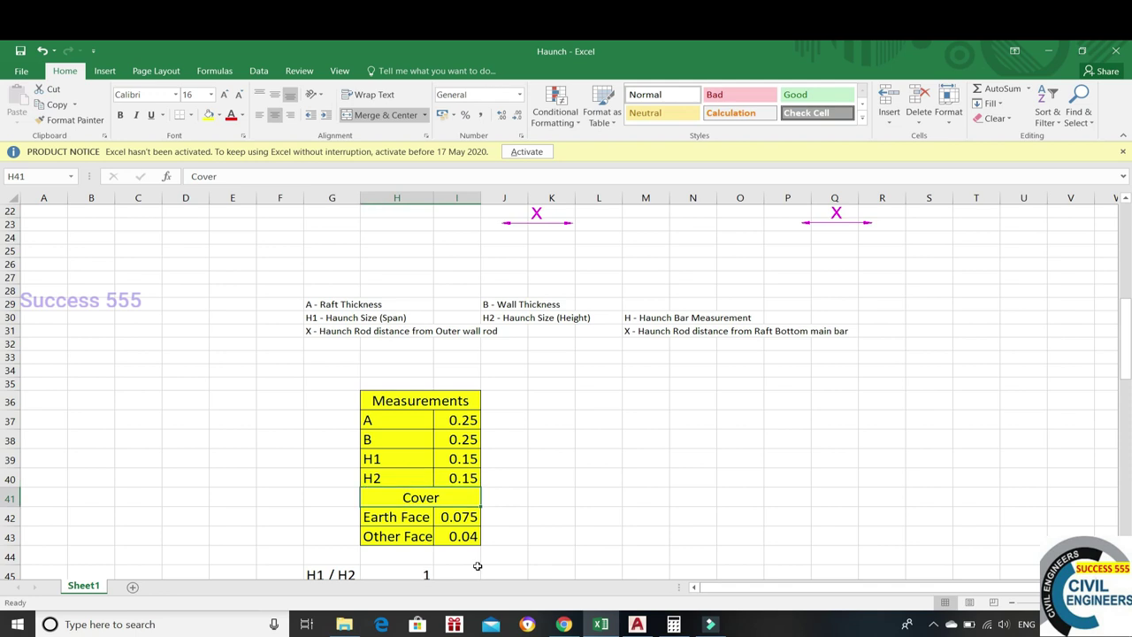
pyautogui.press('Return')
pyautogui.press('Return')
pyautogui.press('Up')
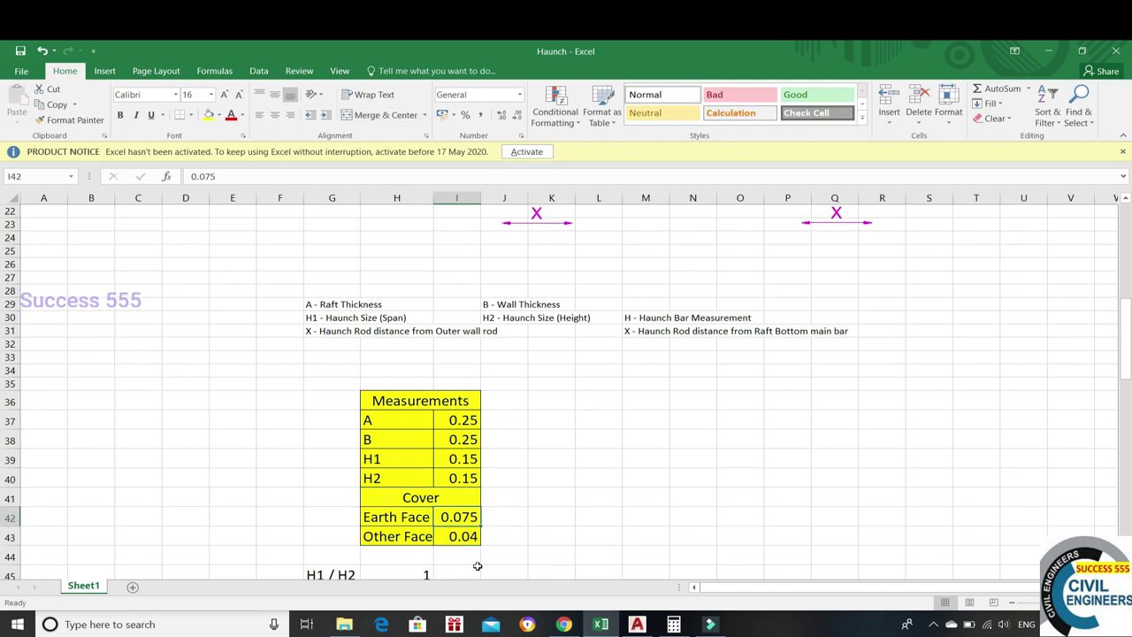
pyautogui.press('Down')
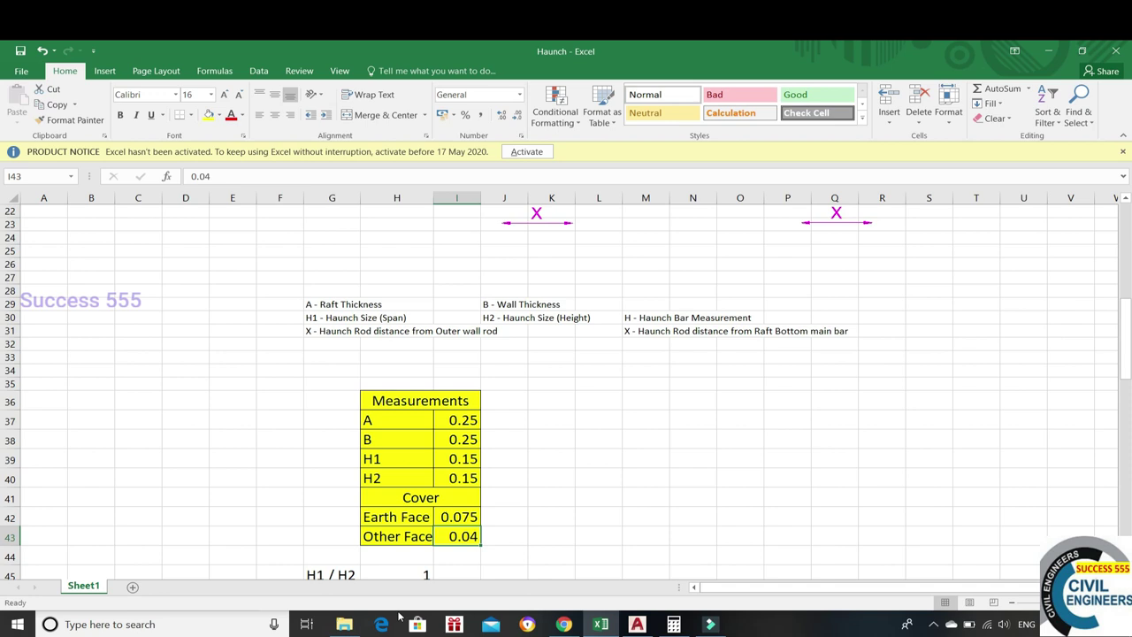
# Check the resulting H value of 0.627 in cell H81, then return to AutoCAD.
pyautogui.scroll(-4, 465, 521)
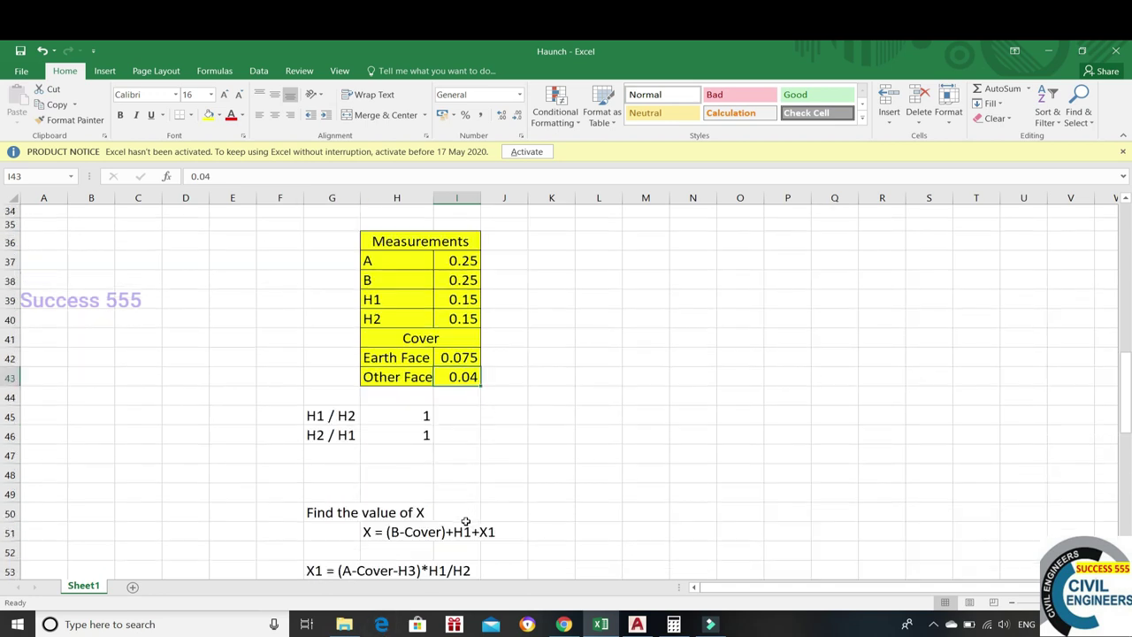
pyautogui.scroll(-2, 465, 522)
pyautogui.scroll(-8, 515, 486)
pyautogui.scroll(-2, 513, 485)
pyautogui.scroll(-4, 430, 272)
pyautogui.scroll(2, 442, 318)
pyautogui.scroll(3, 407, 442)
pyautogui.click(422, 496)
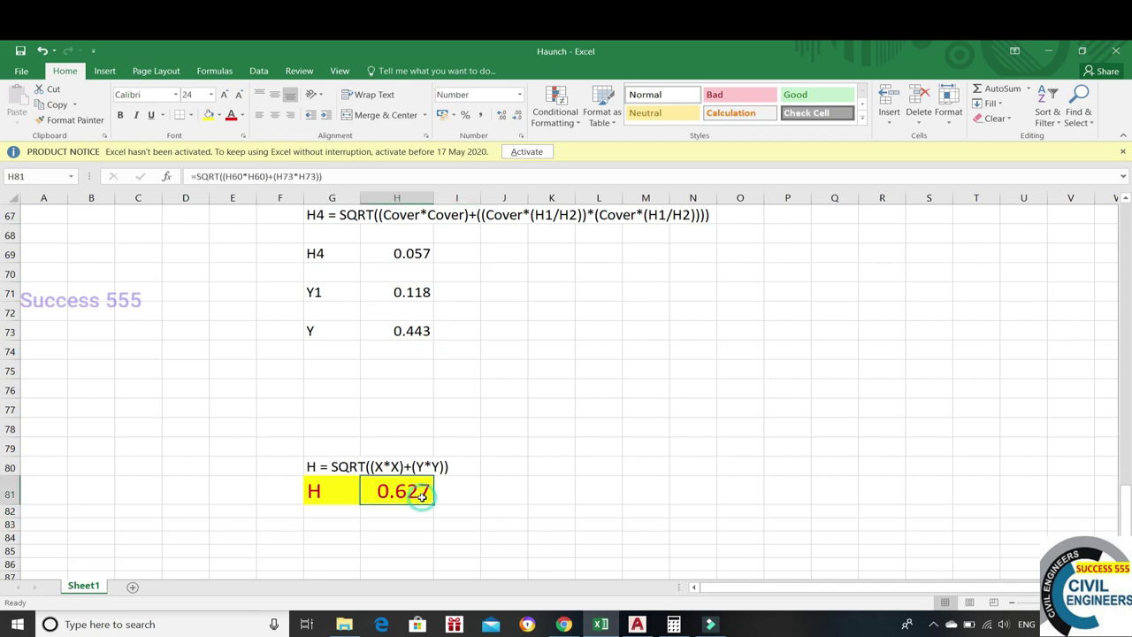
pyautogui.click(638, 626)
pyautogui.scroll(-2, 370, 275)
# Add 250 aligned dimensions for the raft thickness and the wall thickness.
pyautogui.moveTo(163, 434)
pyautogui.mouseDown(button='middle')
pyautogui.moveTo(379, 450)
pyautogui.moveTo(556, 431)
pyautogui.mouseUp(button='middle')
pyautogui.scroll(5, 556, 431)
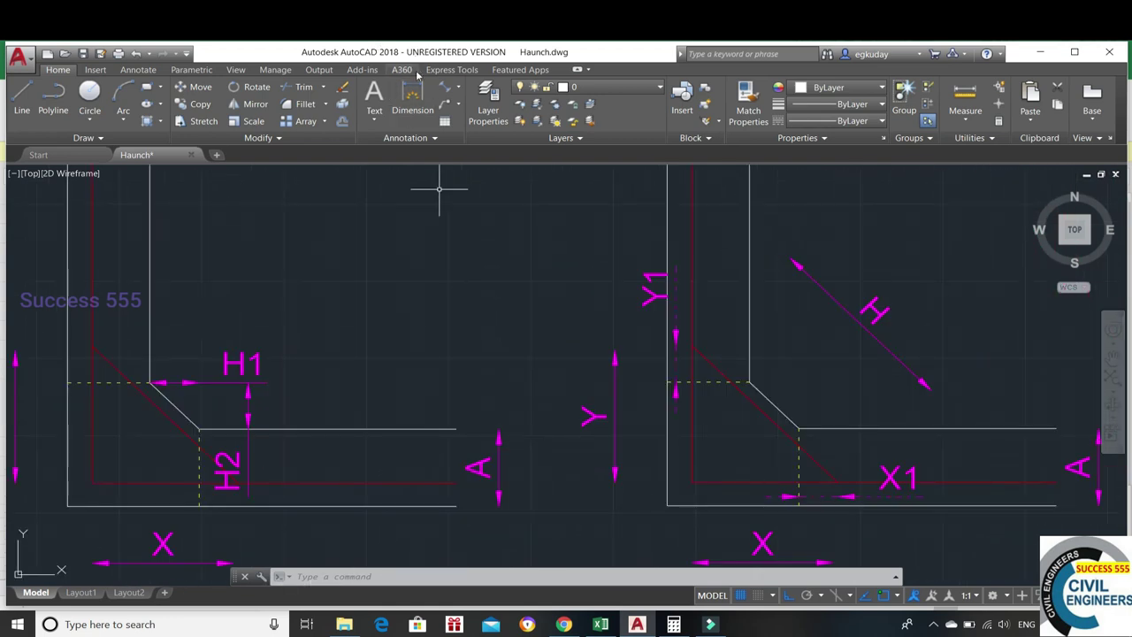
pyautogui.click(445, 86)
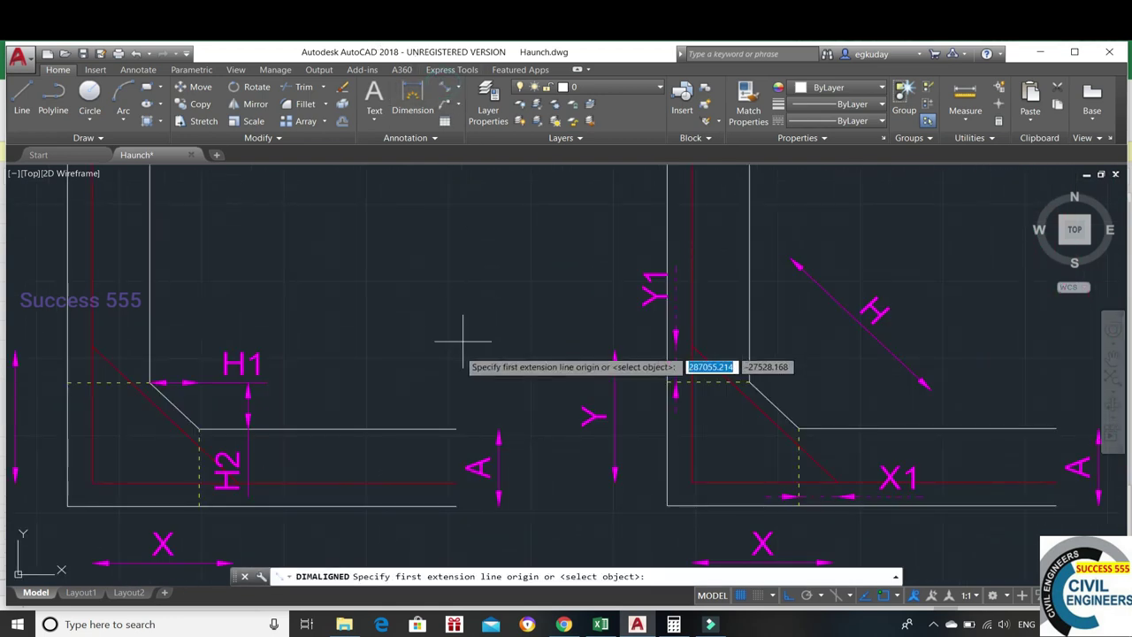
pyautogui.click(454, 428)
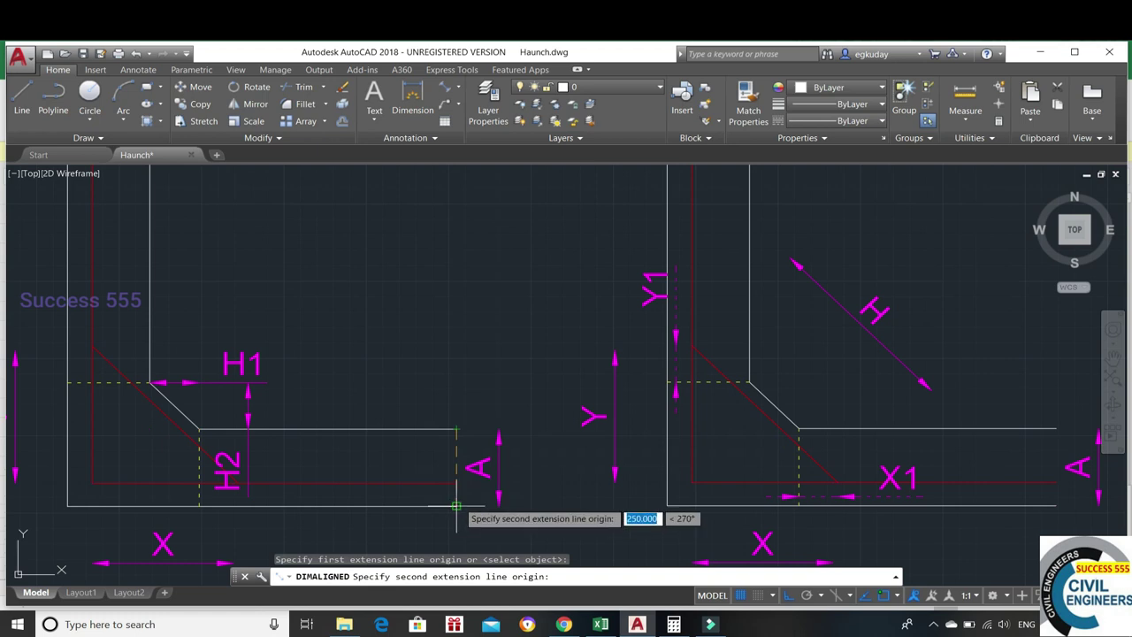
pyautogui.click(455, 506)
pyautogui.click(561, 498)
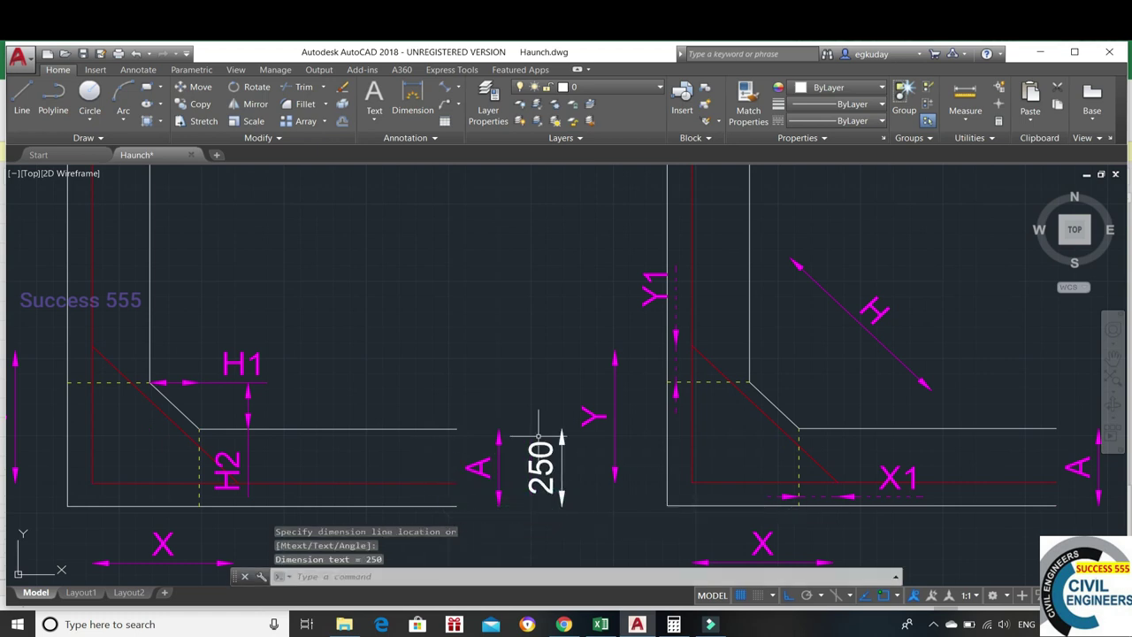
pyautogui.press('Return')
pyautogui.moveTo(215, 263); pyautogui.dragTo(308, 498, button='middle')
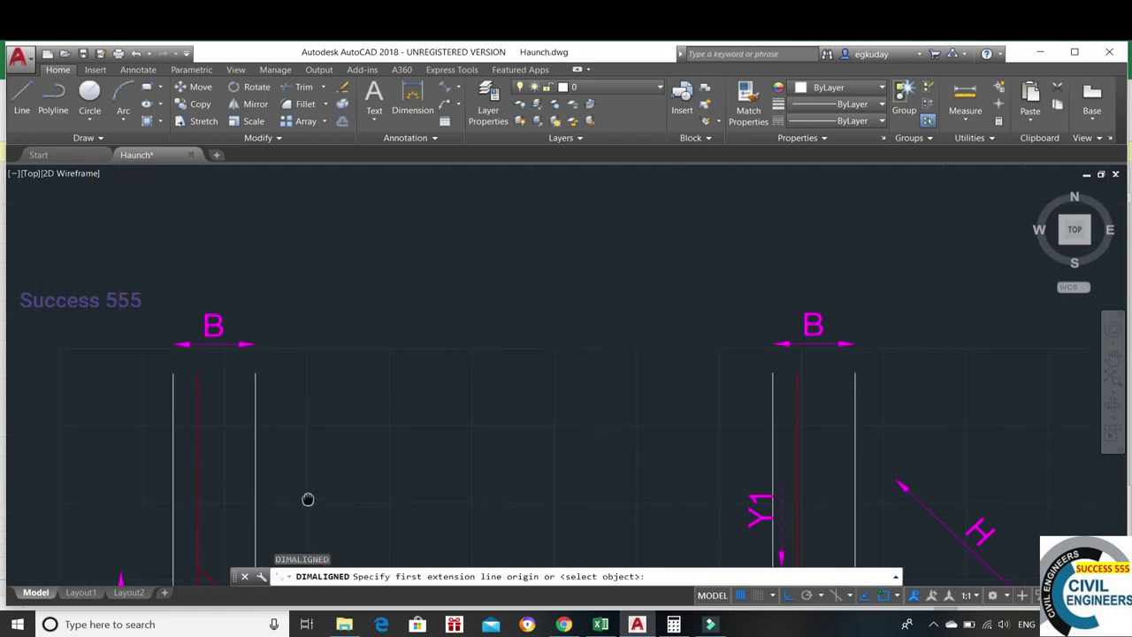
pyautogui.click(177, 374)
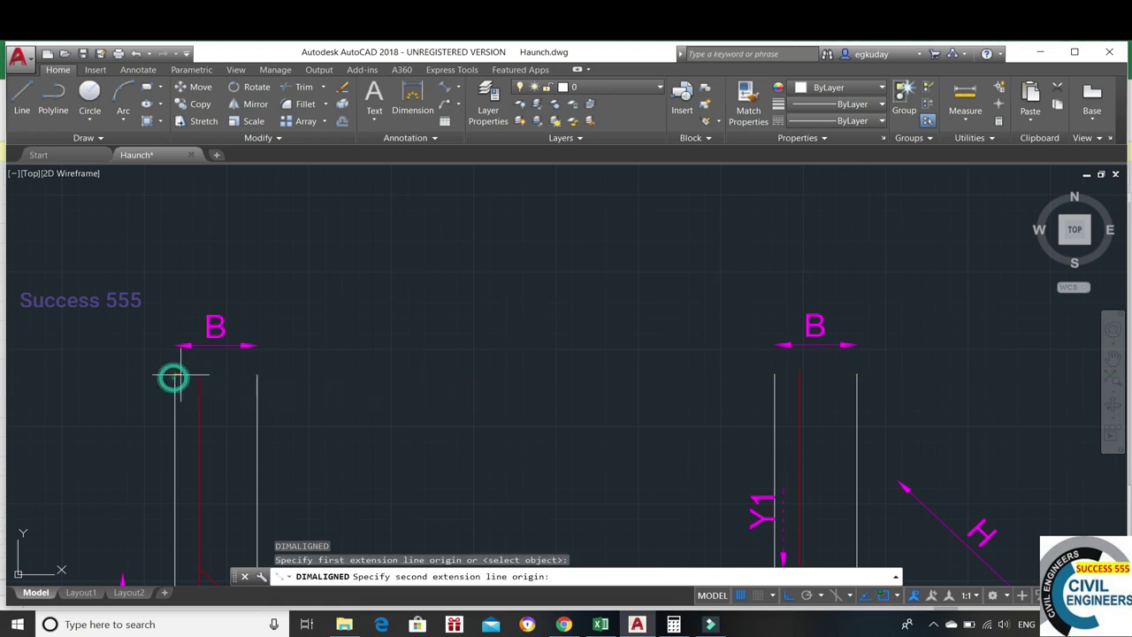
pyautogui.click(256, 375)
pyautogui.click(254, 376)
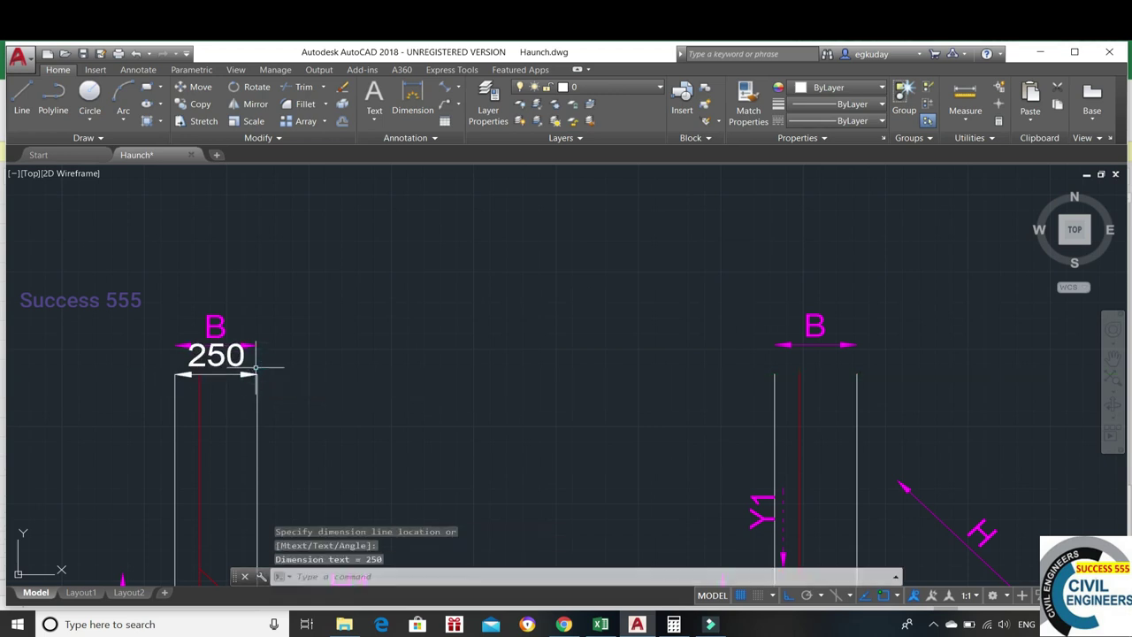
pyautogui.scroll(2, 543, 392)
pyautogui.press('Delete')
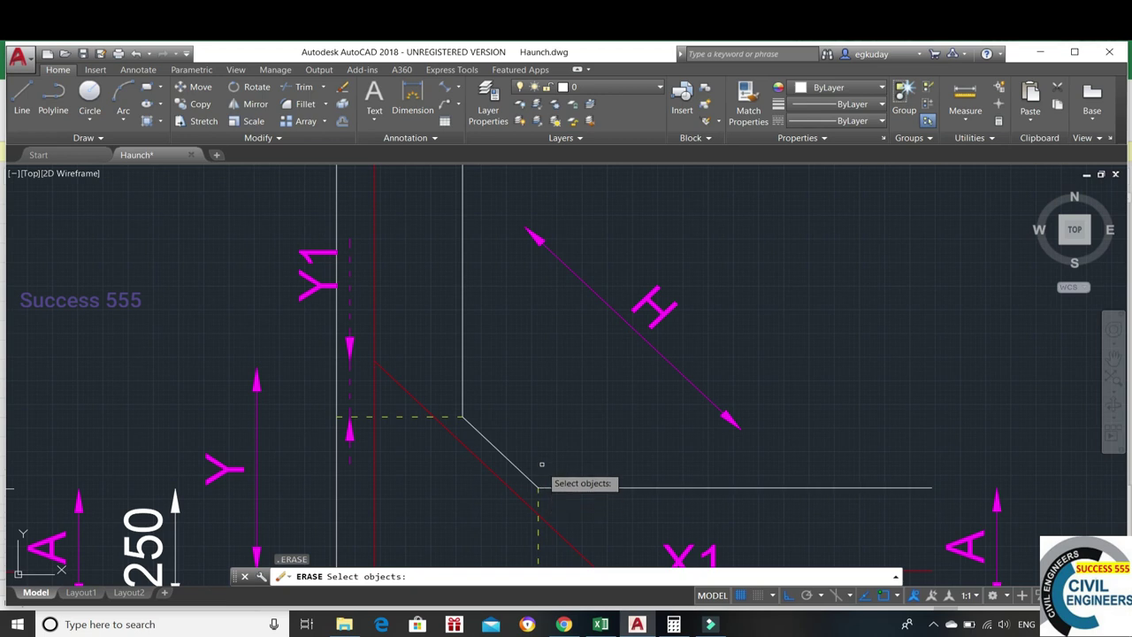
pyautogui.press('Escape')
pyautogui.press('Escape')
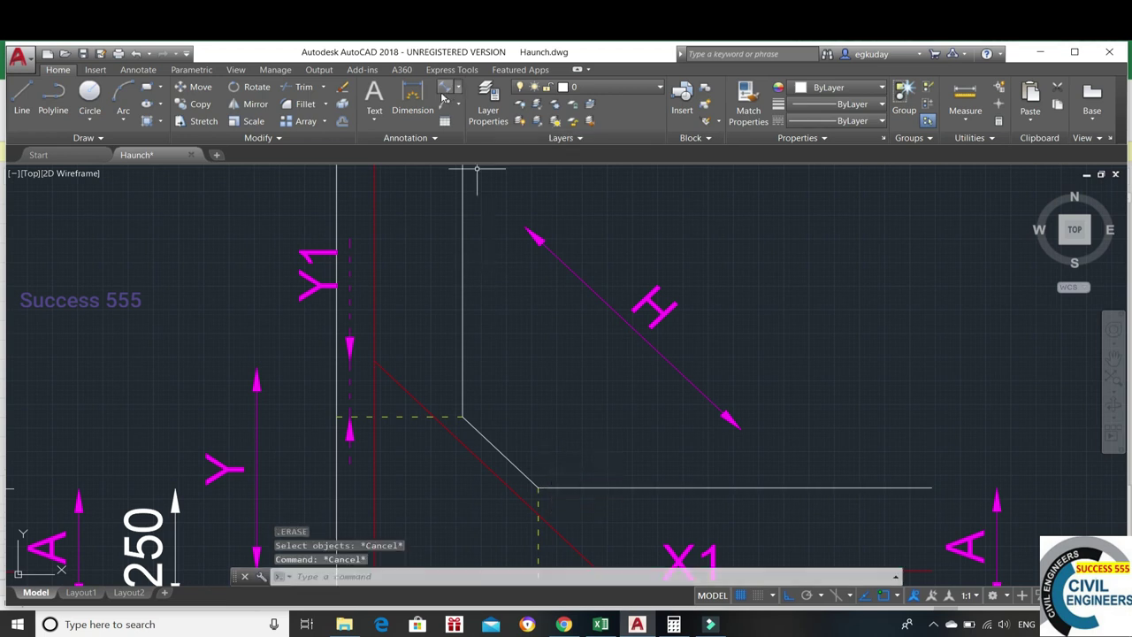
# Dimension the haunch's horizontal and vertical legs at 150 each.
pyautogui.click(445, 93)
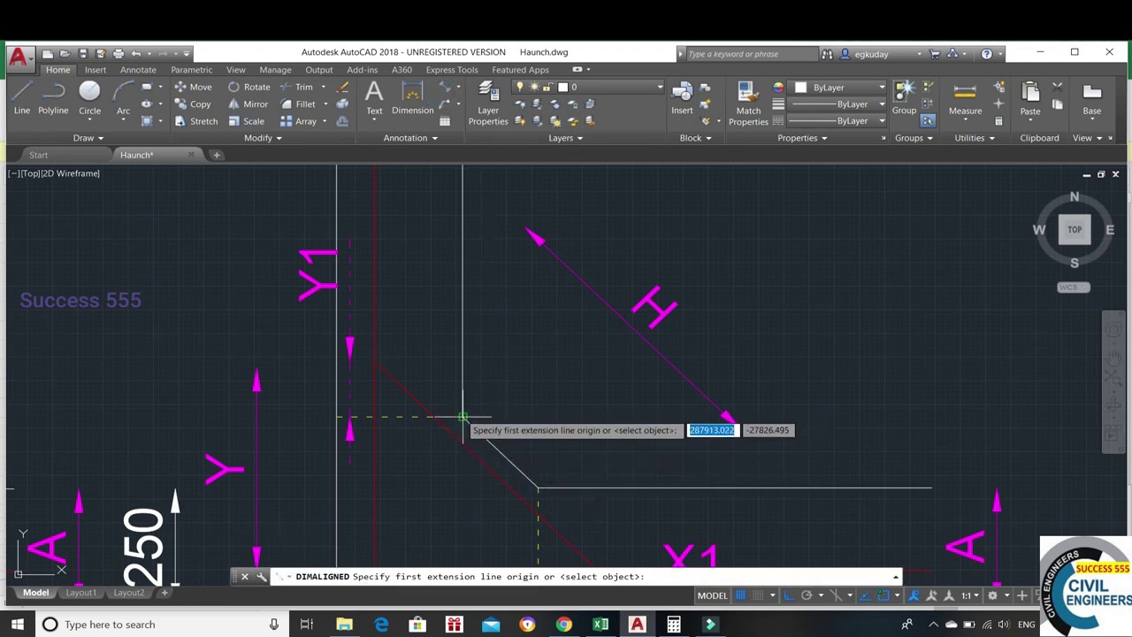
pyautogui.click(462, 415)
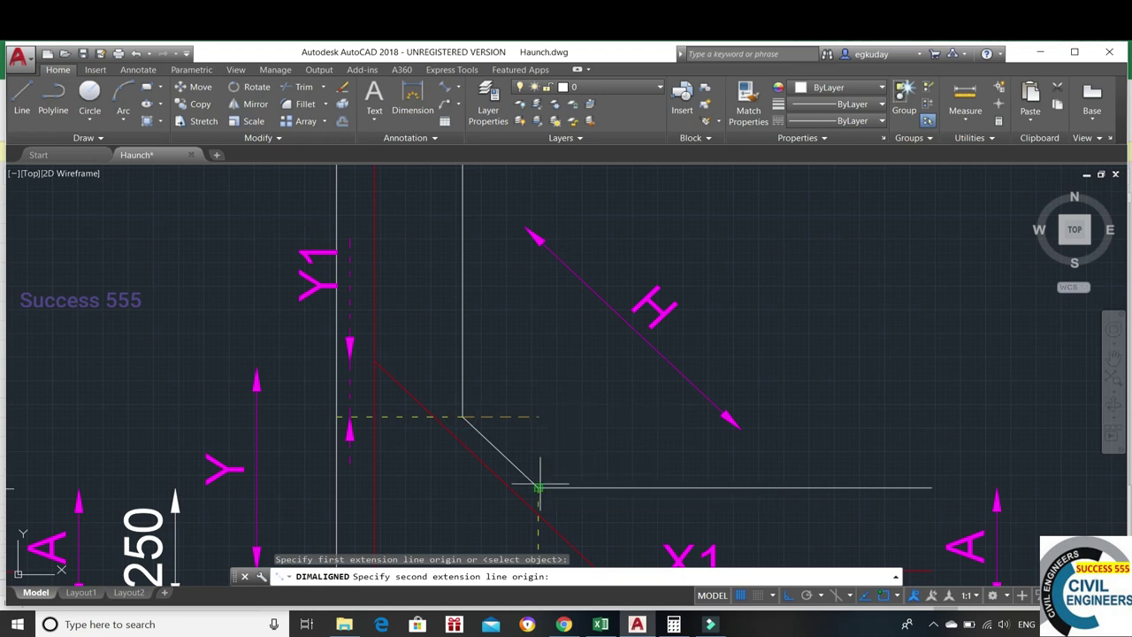
pyautogui.click(539, 429)
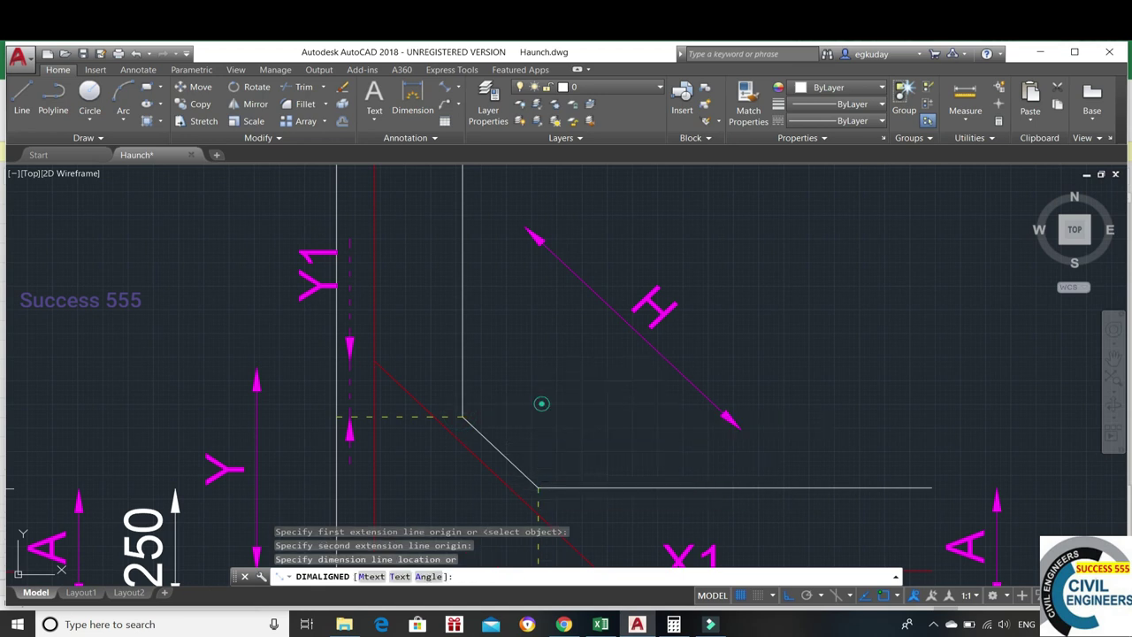
pyautogui.click(541, 403)
pyautogui.press('Return')
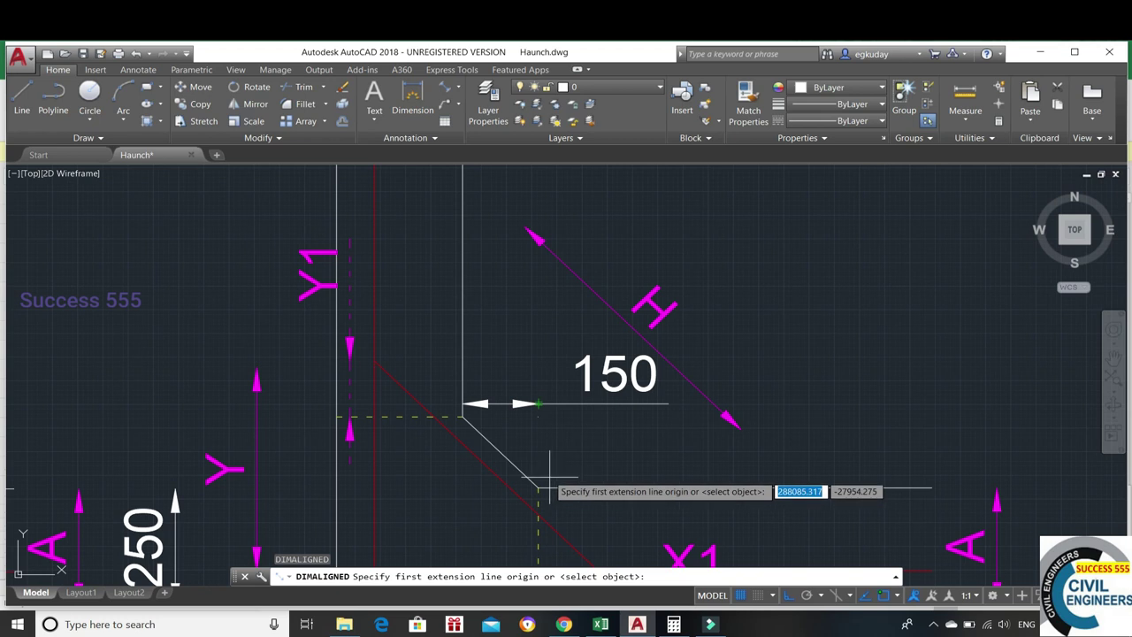
pyautogui.click(537, 487)
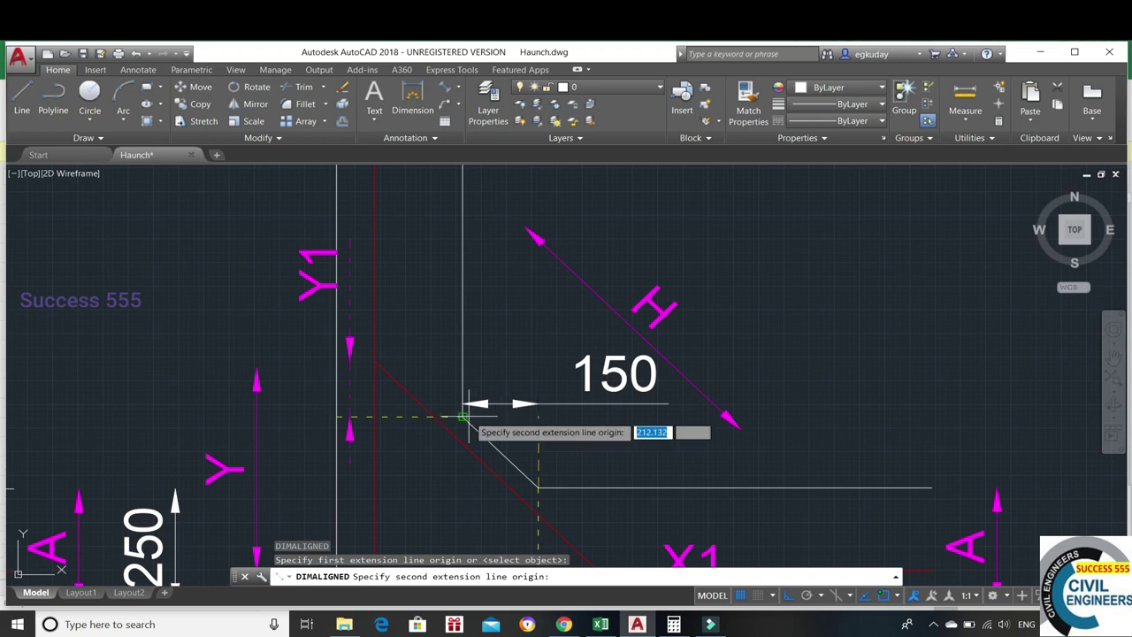
pyautogui.click(538, 404)
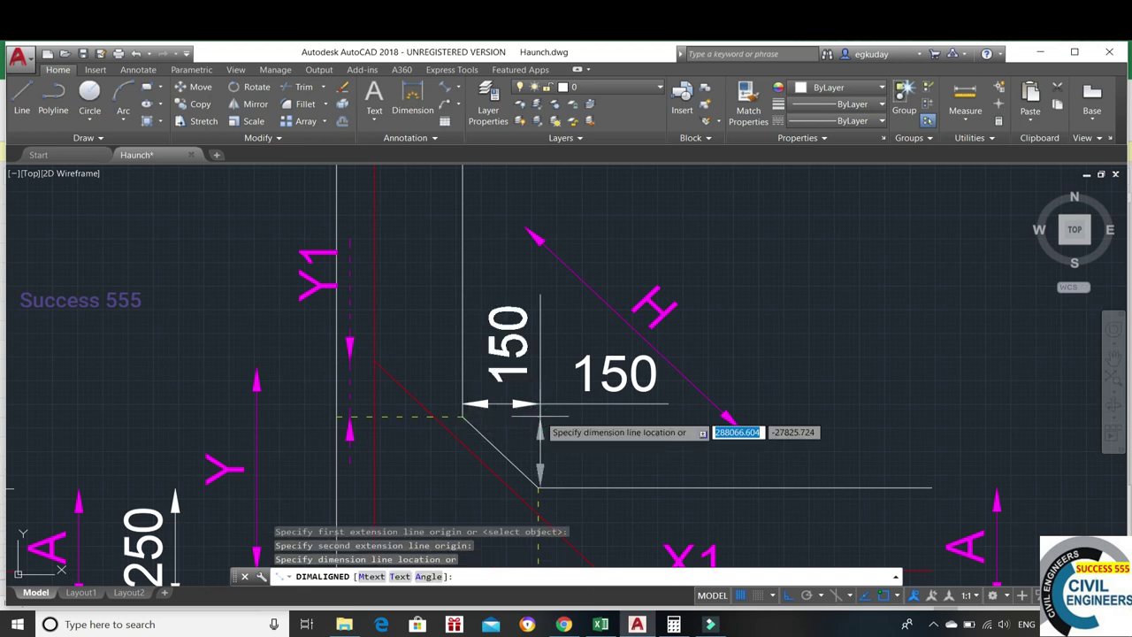
pyautogui.click(539, 431)
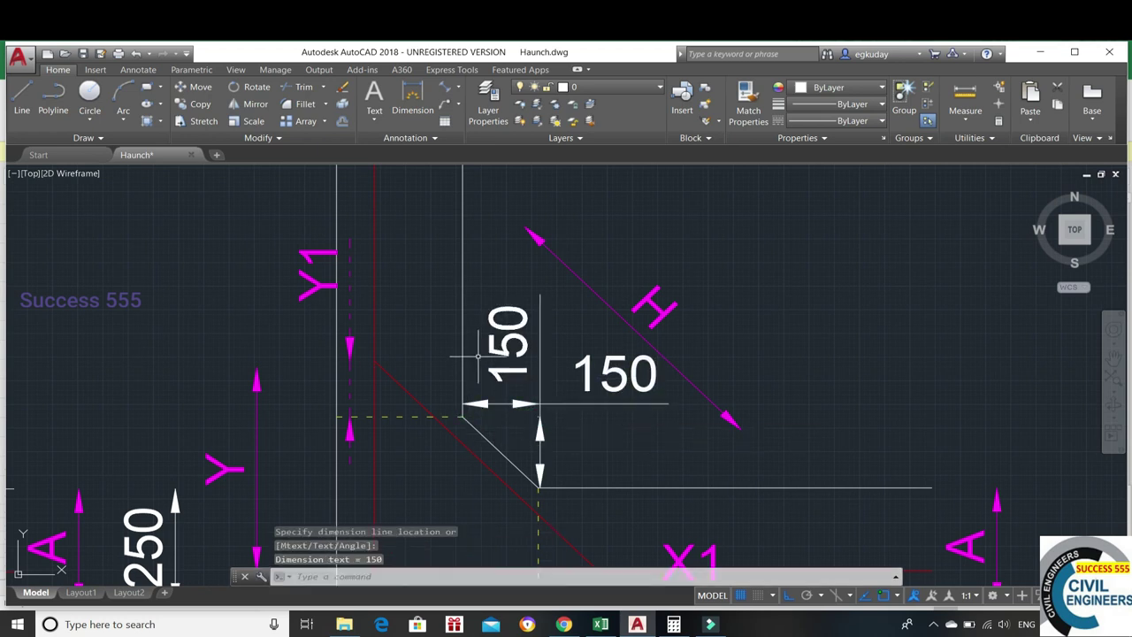
# Add a 627.11 aligned dimension along the red haunch bar and bring up Excel.
pyautogui.scroll(-2, 663, 406)
pyautogui.scroll(-1, 778, 442)
pyautogui.scroll(2, 804, 454)
pyautogui.scroll(2, 733, 442)
pyautogui.scroll(-3, 493, 417)
pyautogui.moveTo(450, 369)
pyautogui.mouseDown(button='middle')
pyautogui.moveTo(556, 434)
pyautogui.moveTo(627, 410)
pyautogui.mouseUp(button='middle')
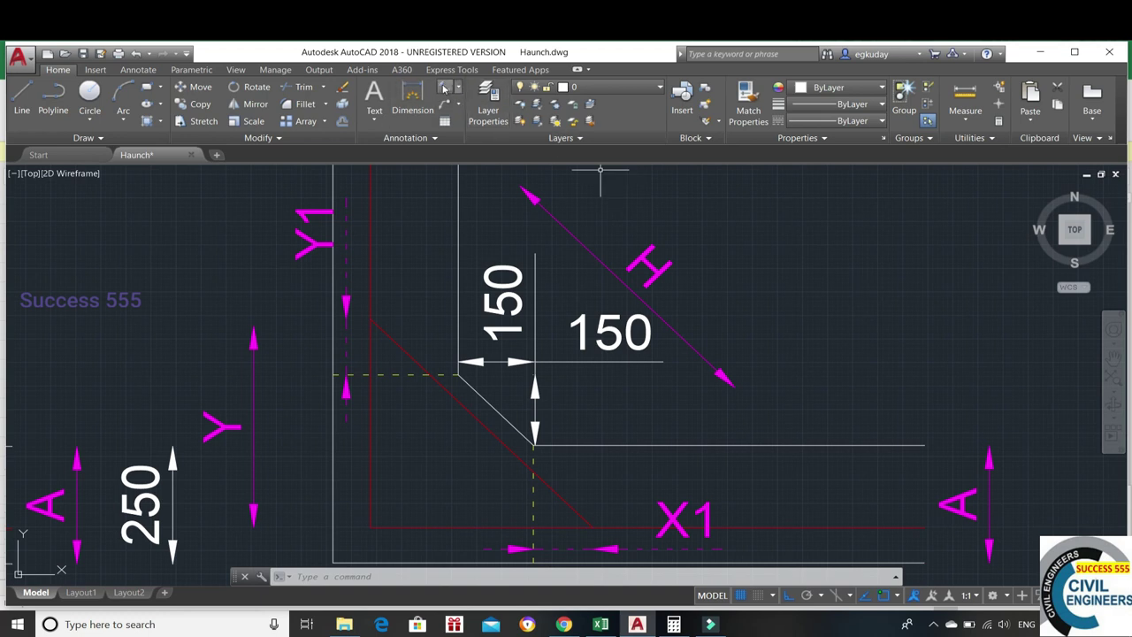
pyautogui.click(445, 86)
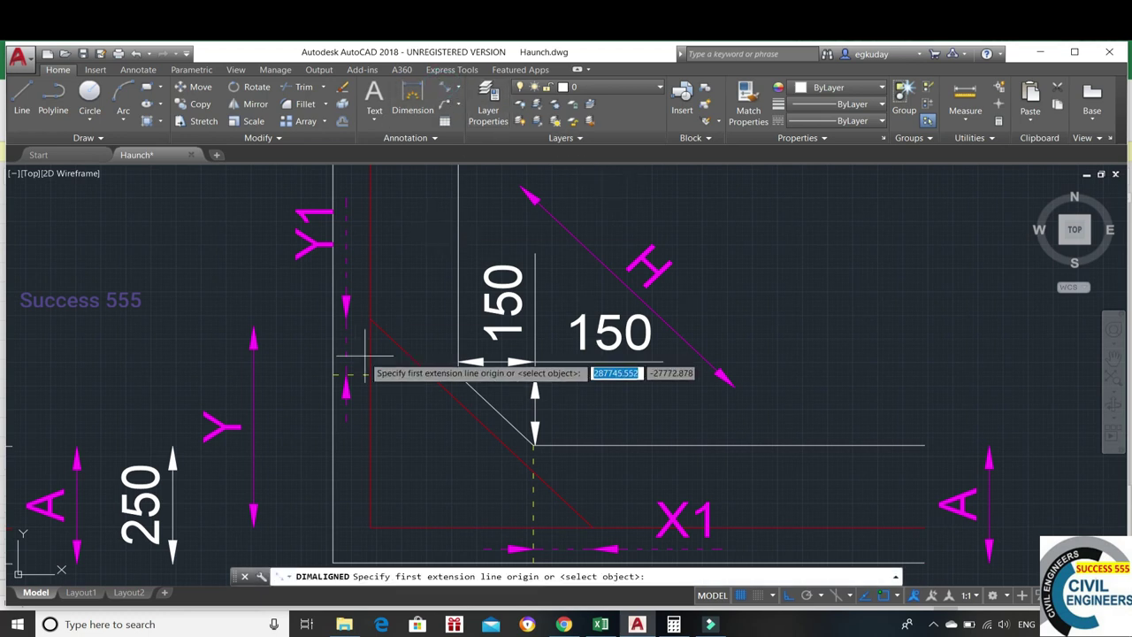
pyautogui.click(371, 318)
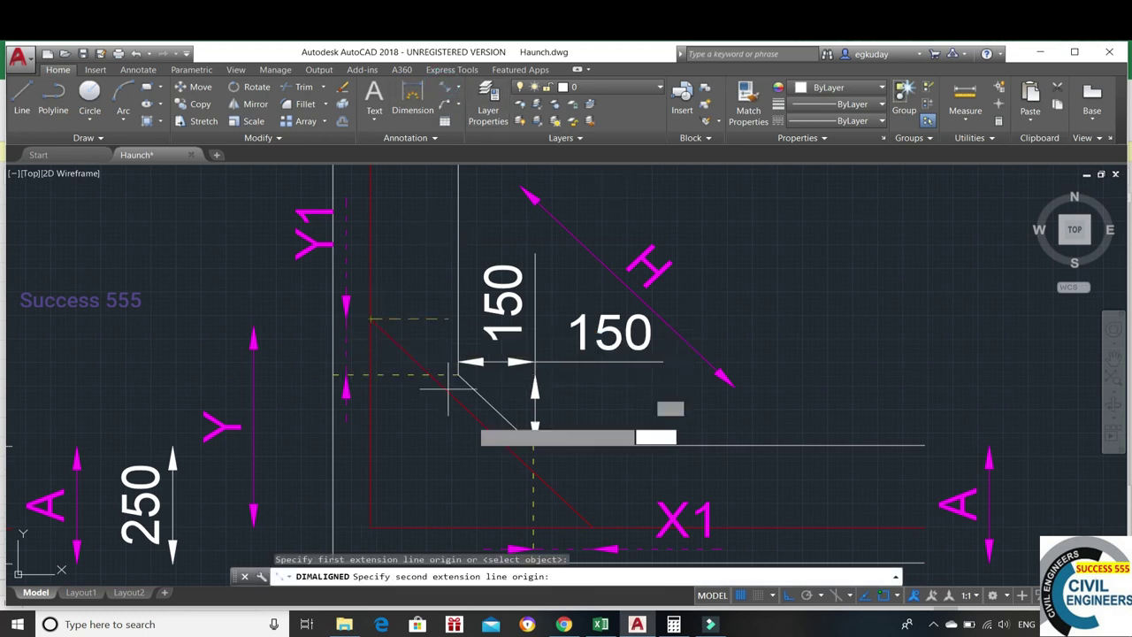
pyautogui.click(592, 528)
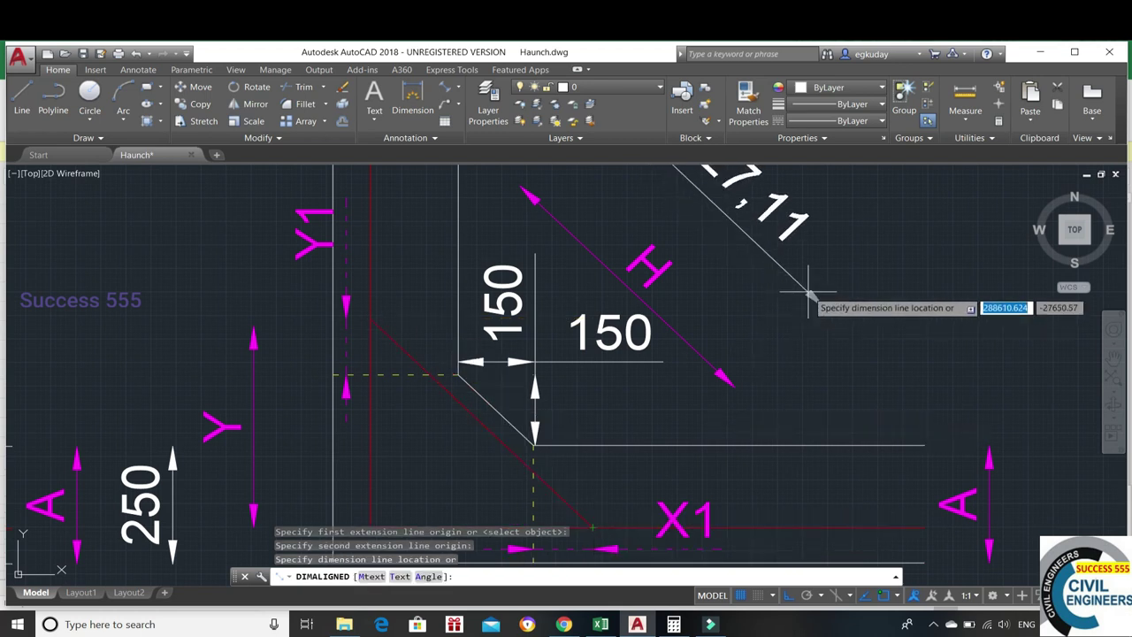
pyautogui.click(790, 354)
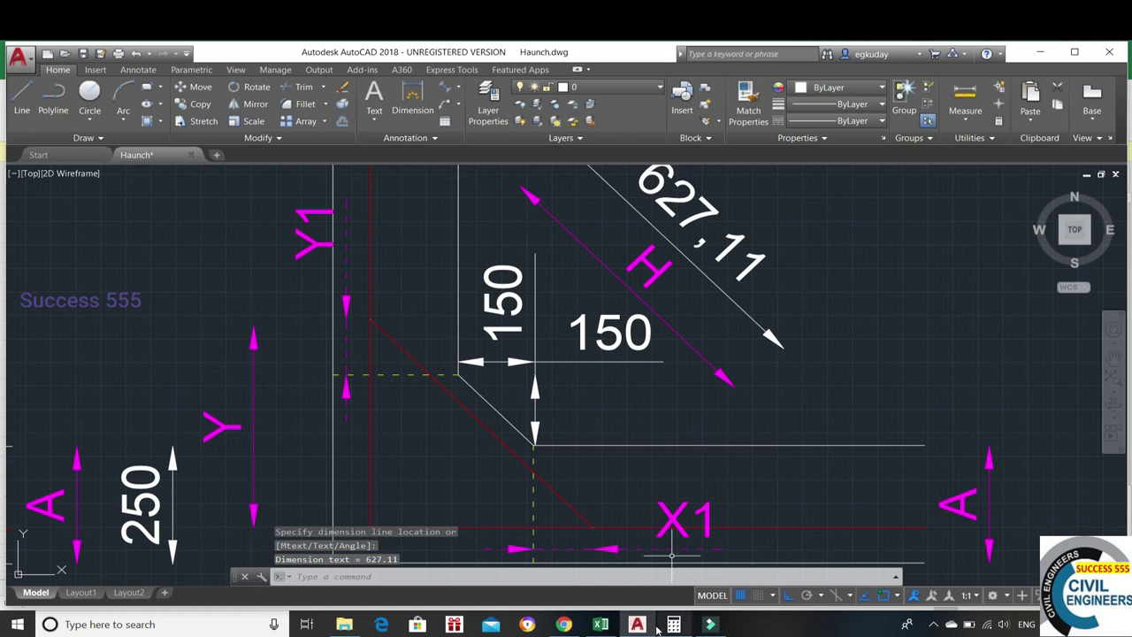
pyautogui.click(600, 623)
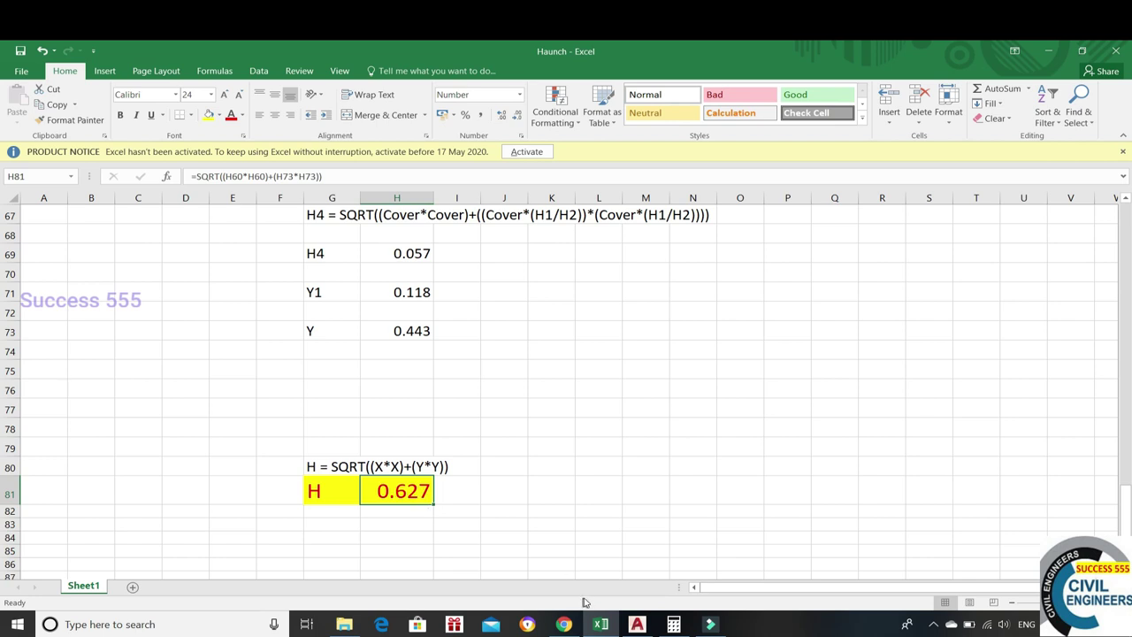
# Compare Excel's H = 0.627 and Measurements table against the AutoCAD haunch drawing.
pyautogui.click(637, 623)
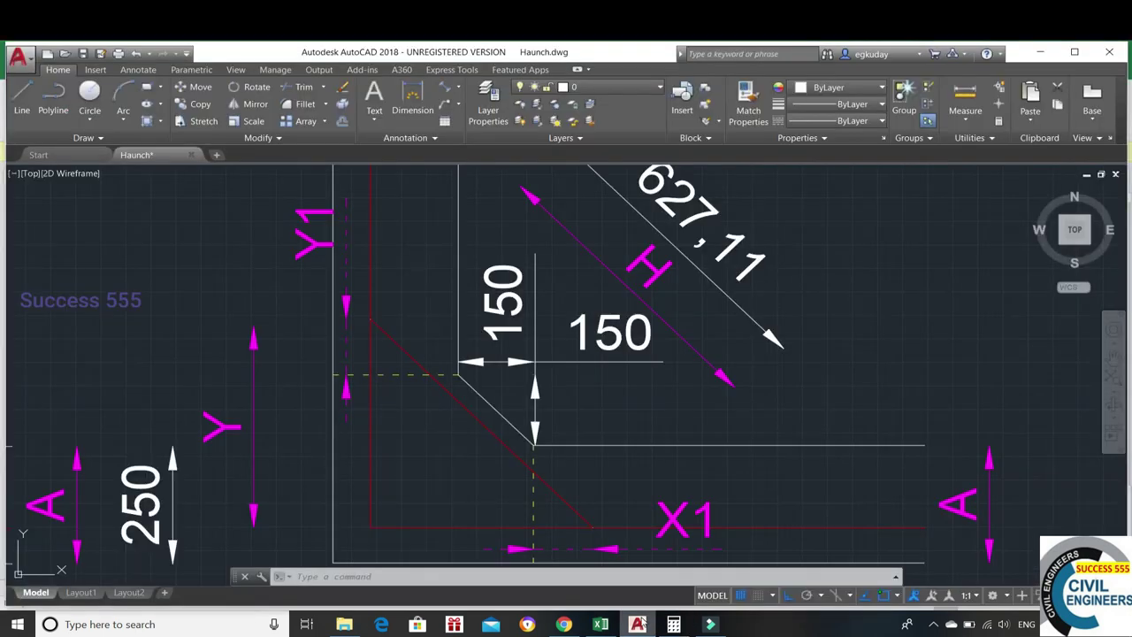
pyautogui.click(600, 623)
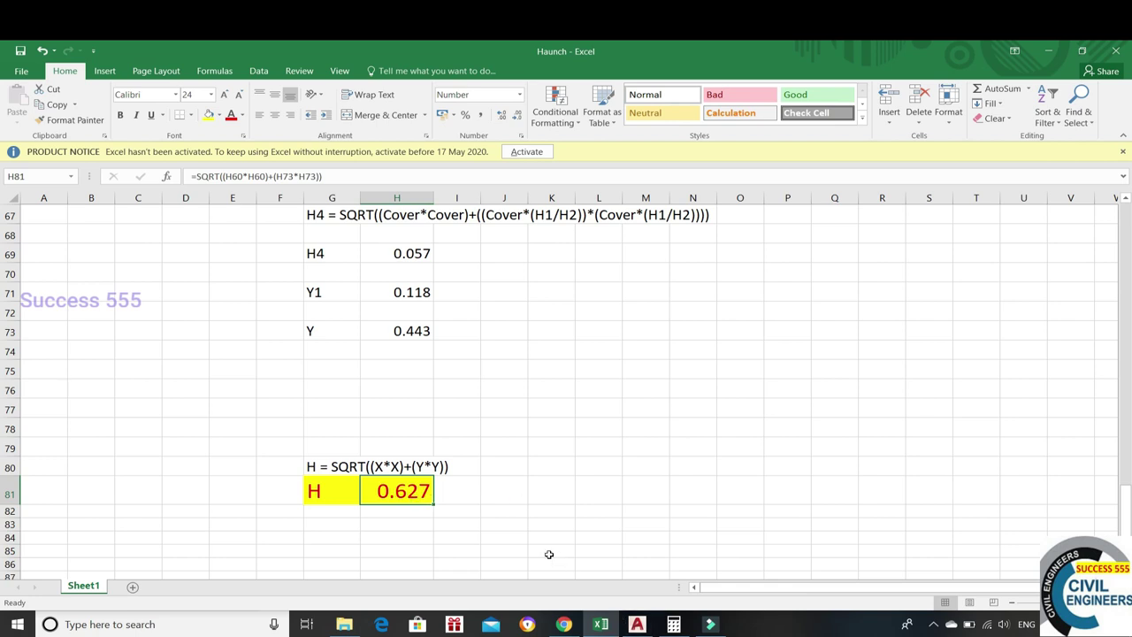
pyautogui.scroll(5, 550, 555)
pyautogui.scroll(-5, 550, 555)
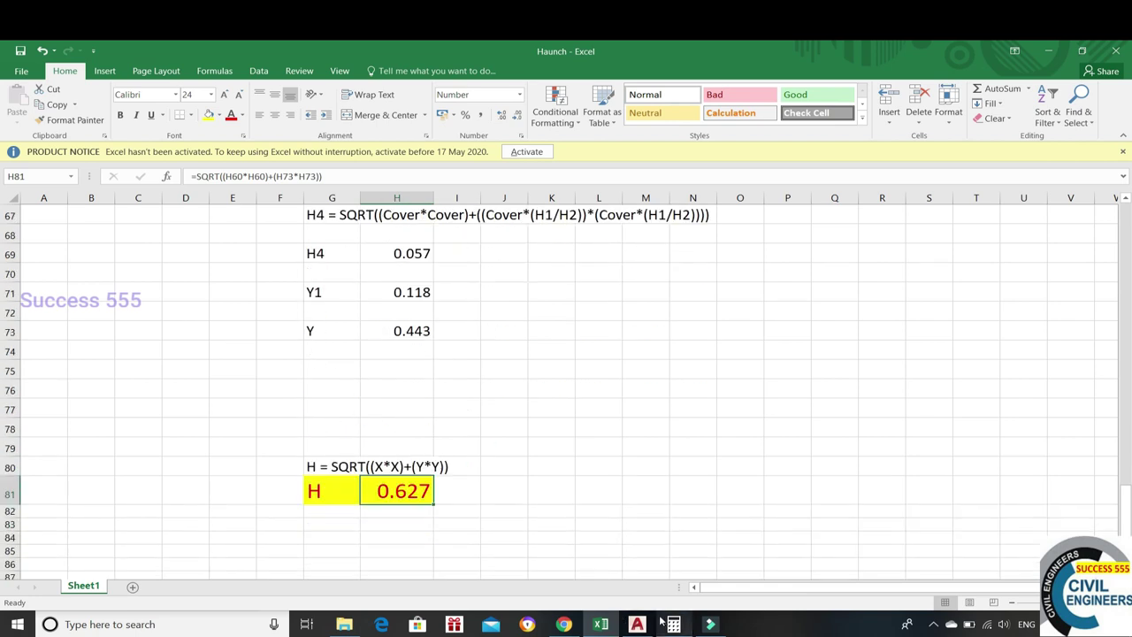
pyautogui.click(640, 625)
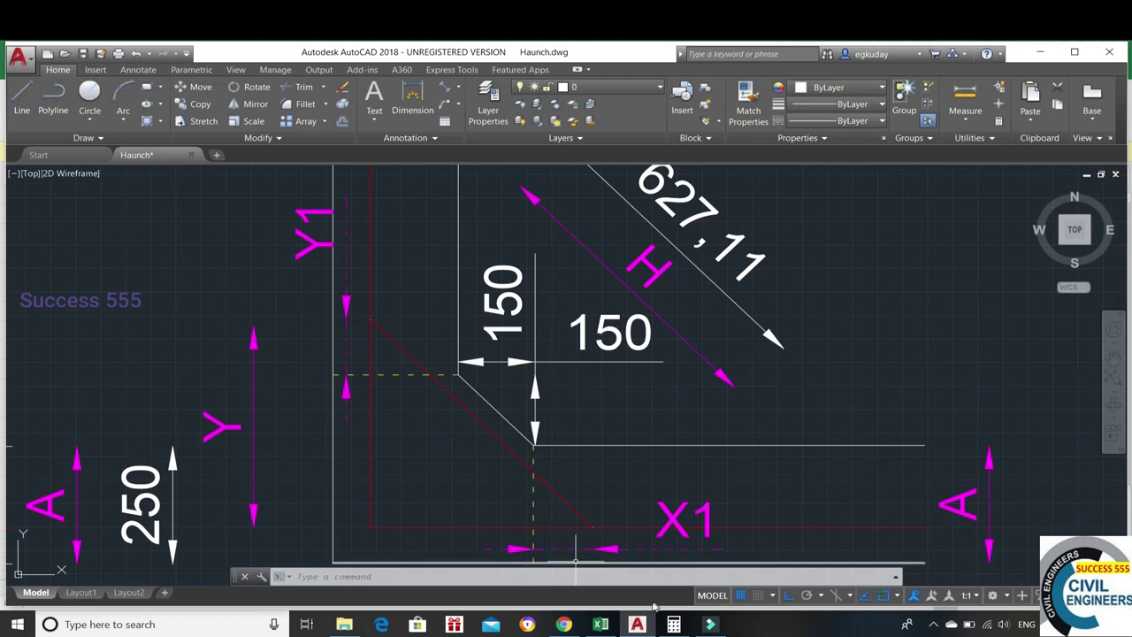
pyautogui.click(602, 624)
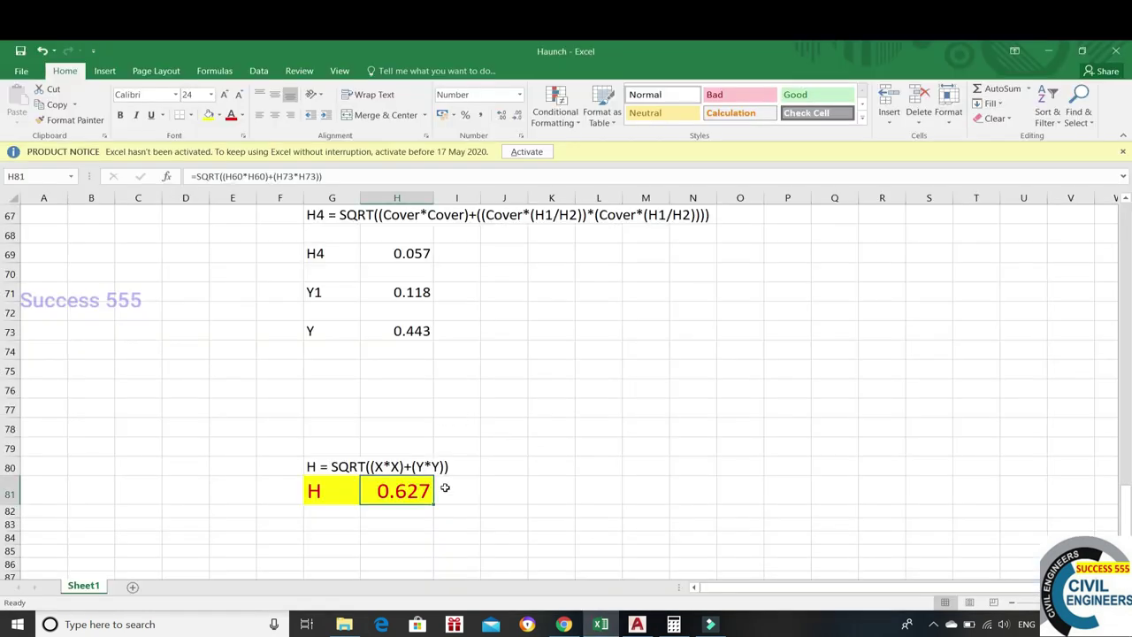
pyautogui.scroll(5, 444, 487)
pyautogui.scroll(2, 445, 487)
pyautogui.scroll(4, 444, 487)
pyautogui.scroll(1, 448, 486)
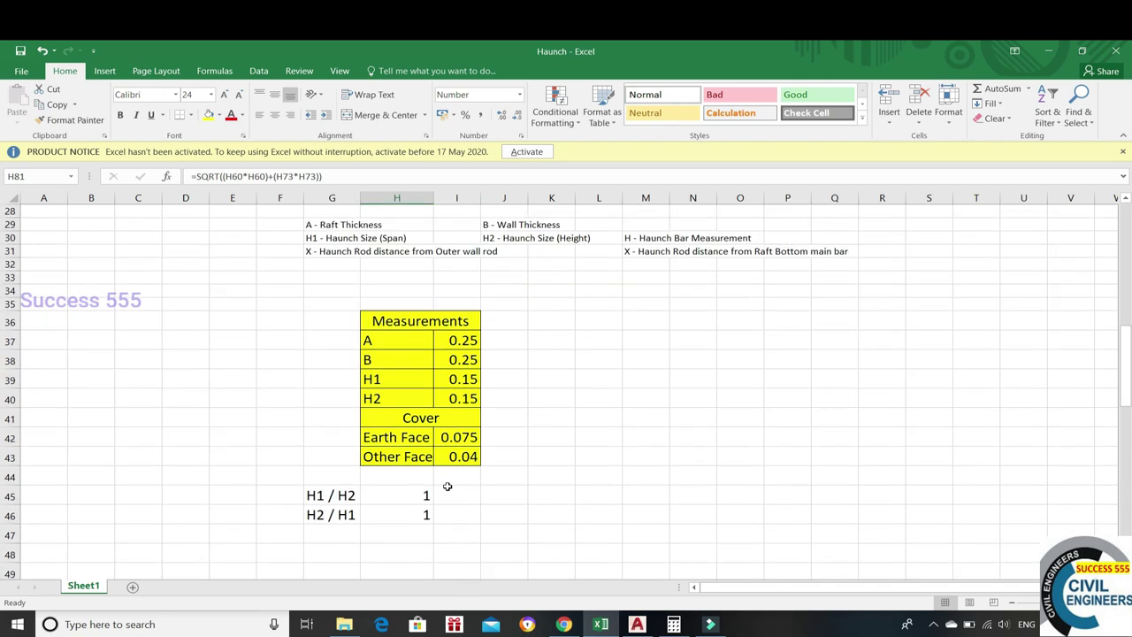
pyautogui.scroll(-2, 447, 486)
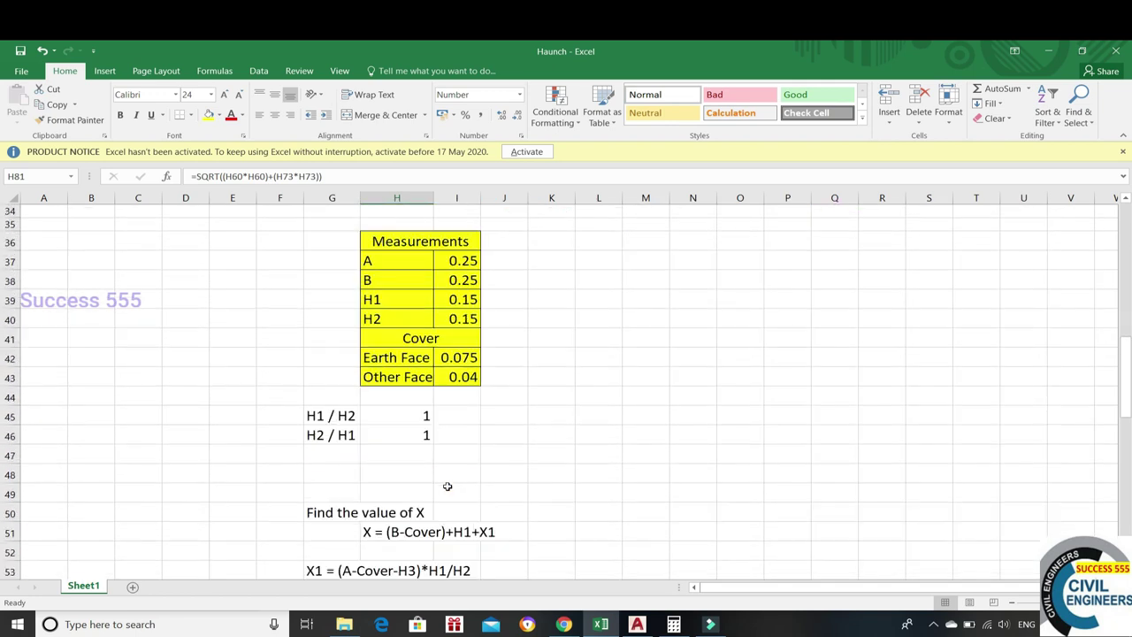
pyautogui.click(637, 624)
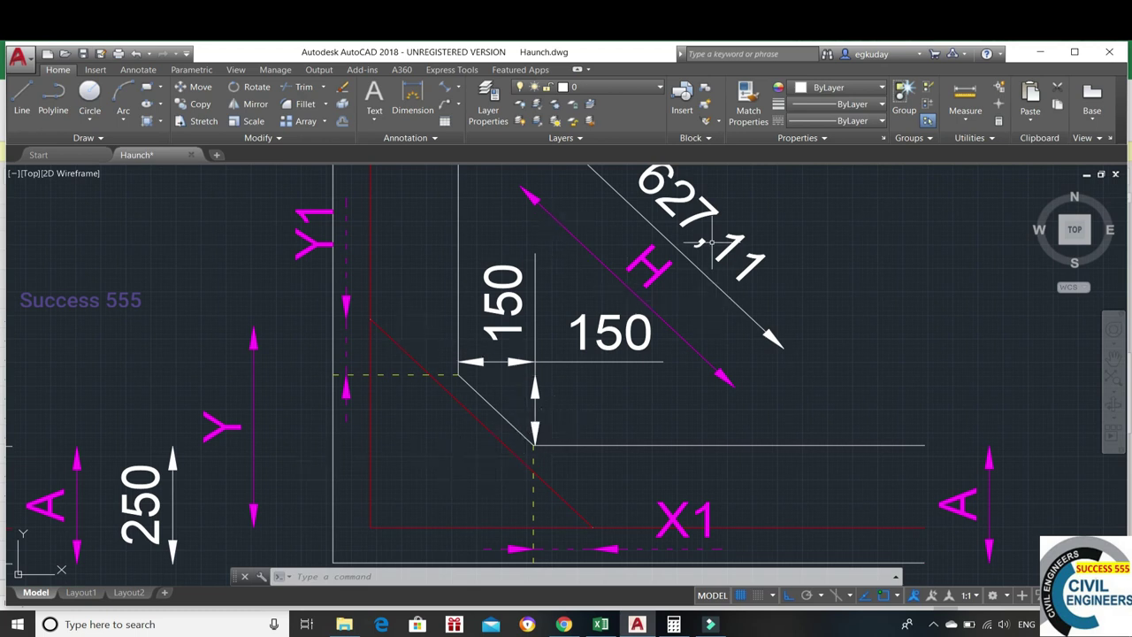
# Pan and zoom onto the corner haunch detail labelled H1 and H2.
pyautogui.scroll(-2, 476, 487)
pyautogui.moveTo(477, 487); pyautogui.dragTo(925, 411, button='middle')
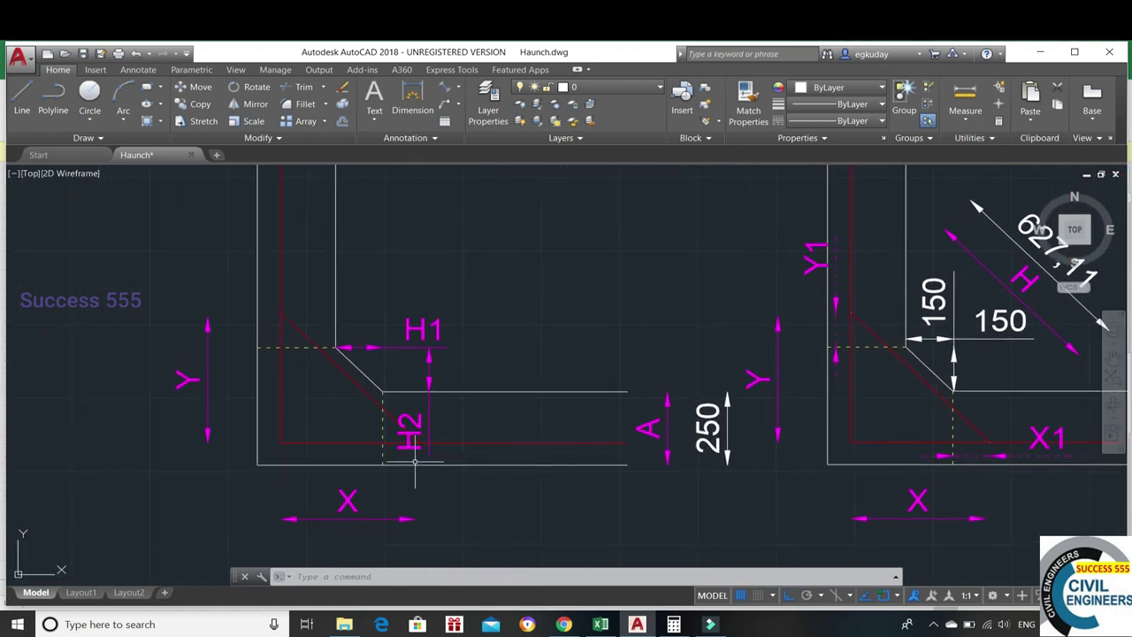
pyautogui.moveTo(415, 459); pyautogui.dragTo(790, 495, button='middle')
pyautogui.moveTo(321, 340)
pyautogui.mouseDown(button='middle')
pyautogui.moveTo(616, 439)
pyautogui.moveTo(573, 416)
pyautogui.mouseUp(button='middle')
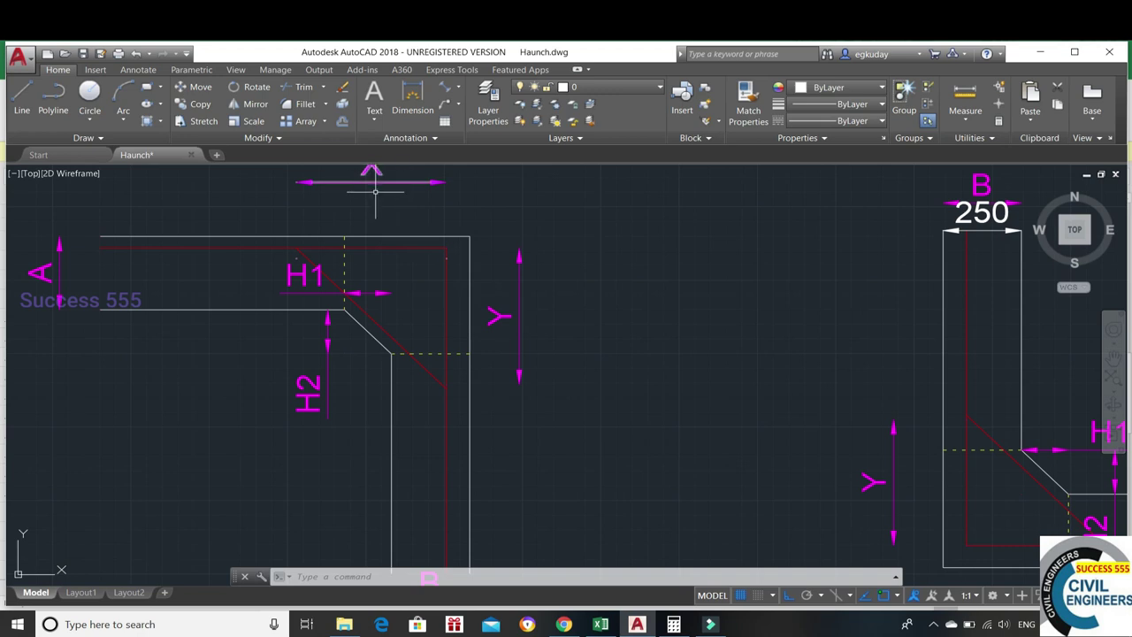
pyautogui.moveTo(354, 219); pyautogui.dragTo(506, 272, button='middle')
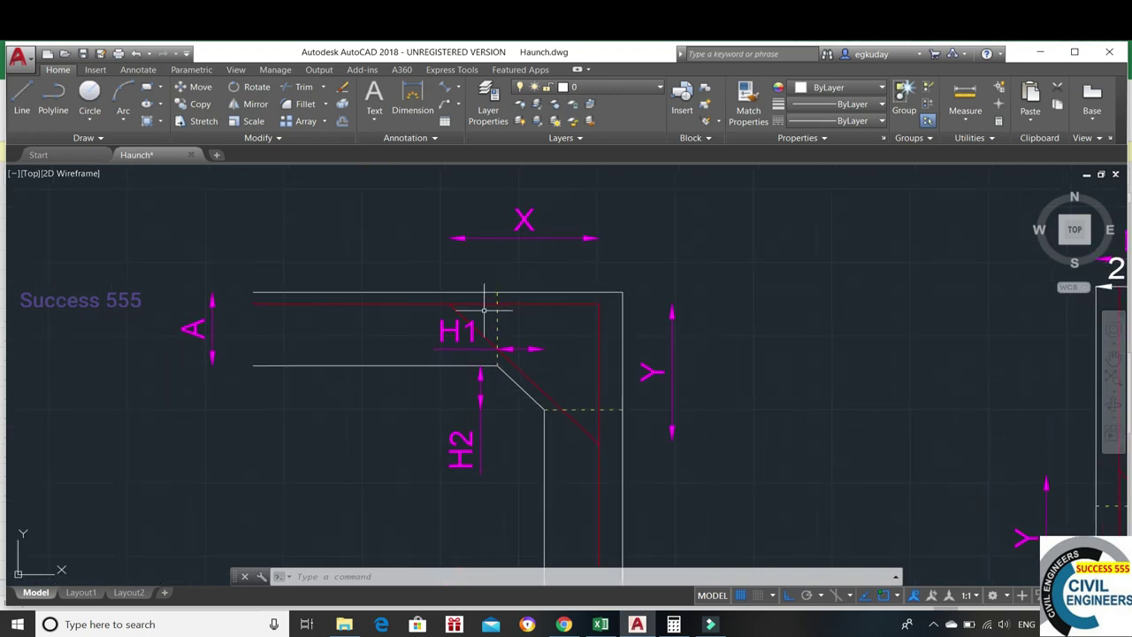
pyautogui.scroll(2, 482, 307)
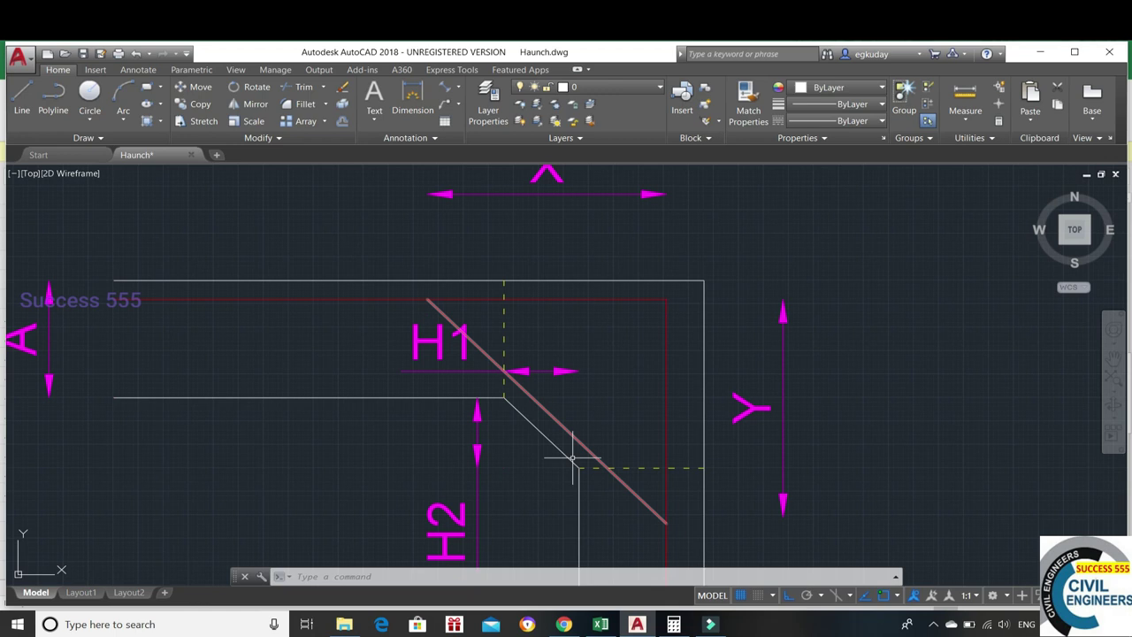
# Offset a copy of the red top bar 35 units with the O command.
pyautogui.click(463, 298)
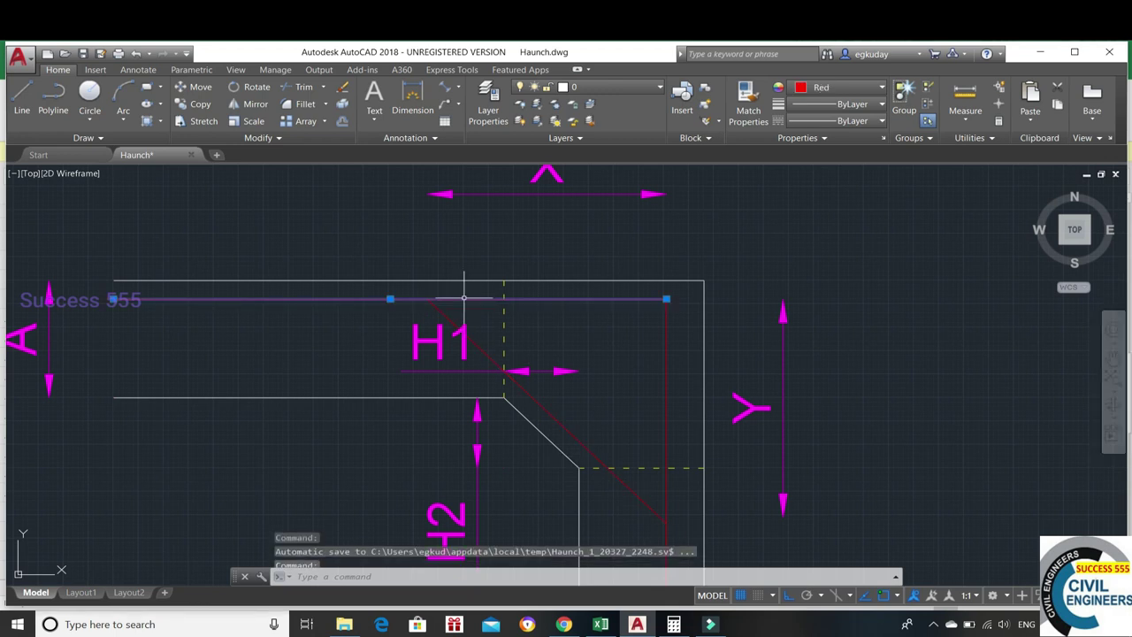
pyautogui.press('Escape')
pyautogui.write('O')
pyautogui.press('Return')
pyautogui.press('Return')
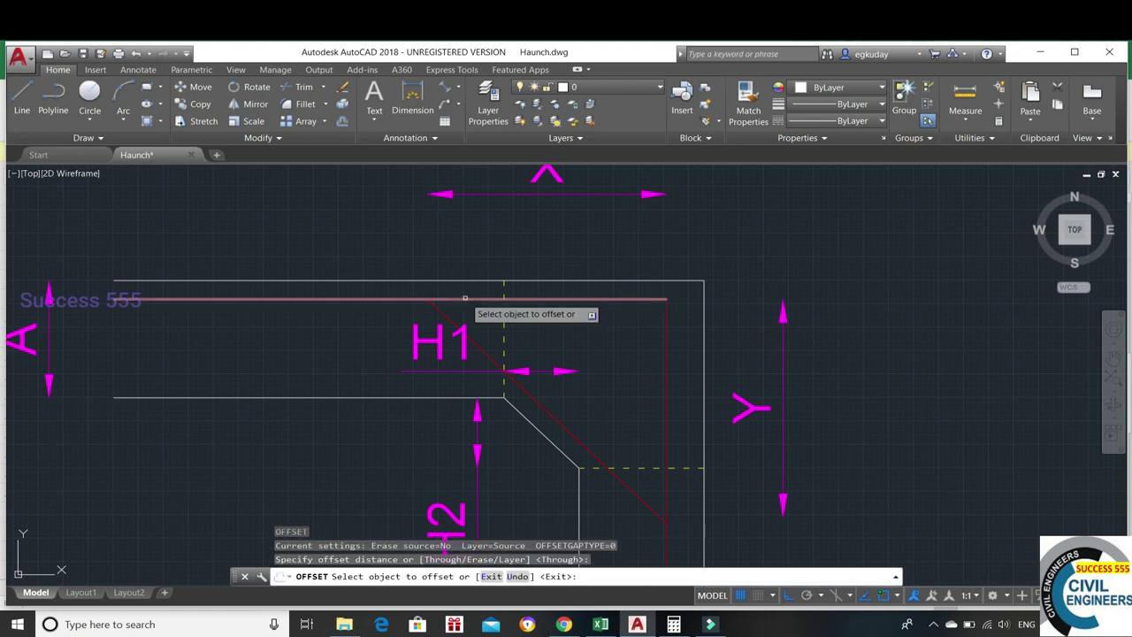
pyautogui.click(468, 299)
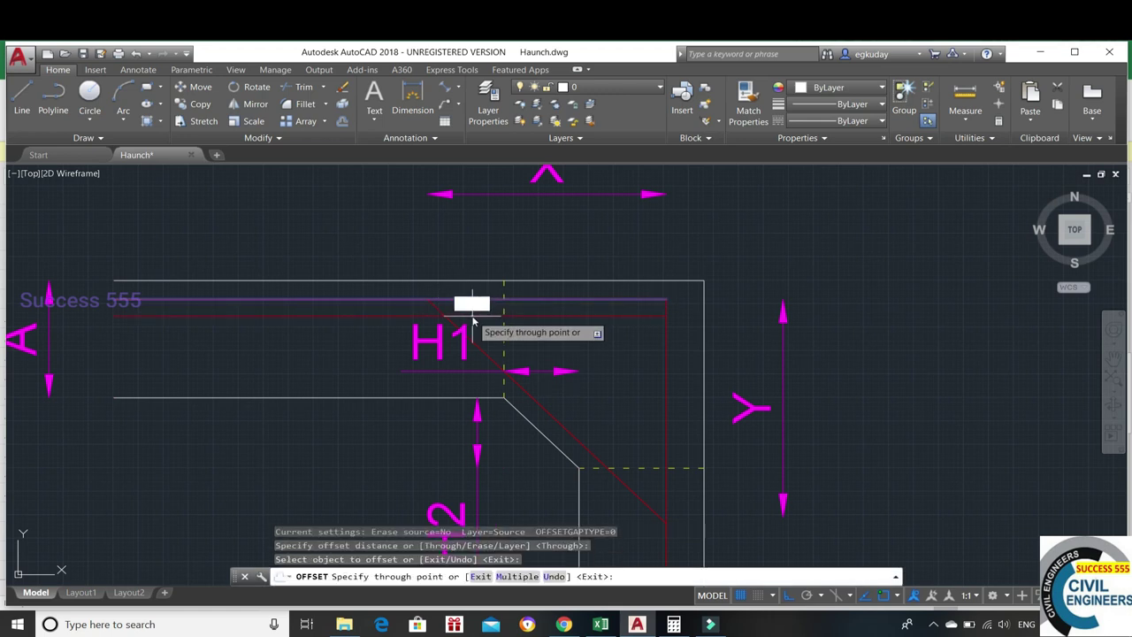
pyautogui.write('35')
pyautogui.press('Return')
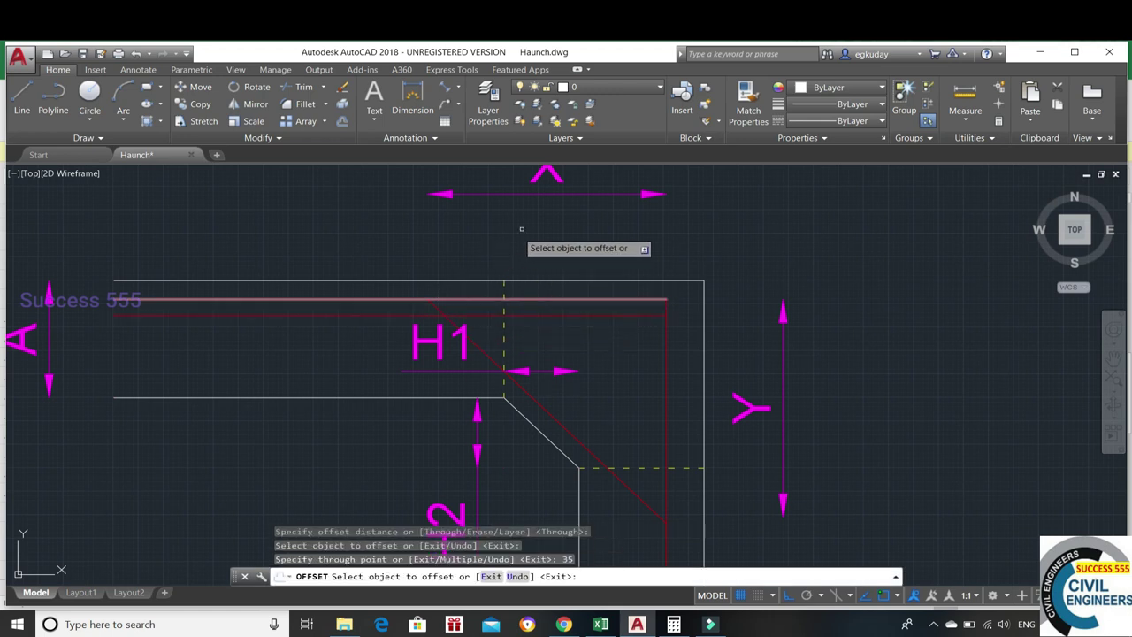
pyautogui.press('Escape')
# Erase the stray red horizontal line along the top of the haunch.
pyautogui.scroll(2, 468, 337)
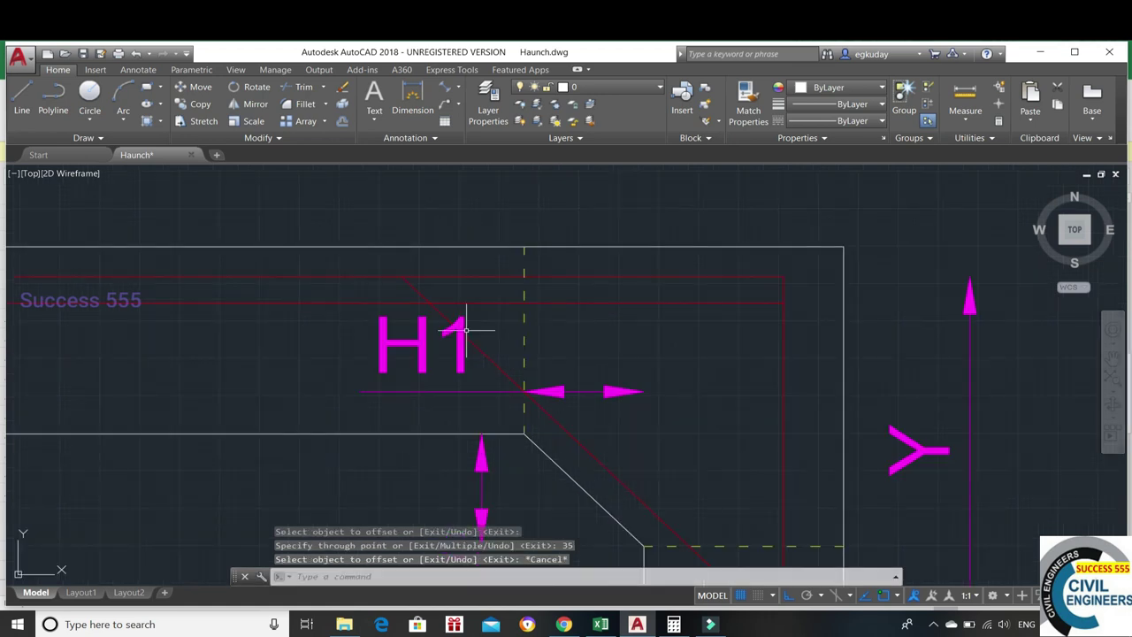
pyautogui.scroll(-2, 466, 334)
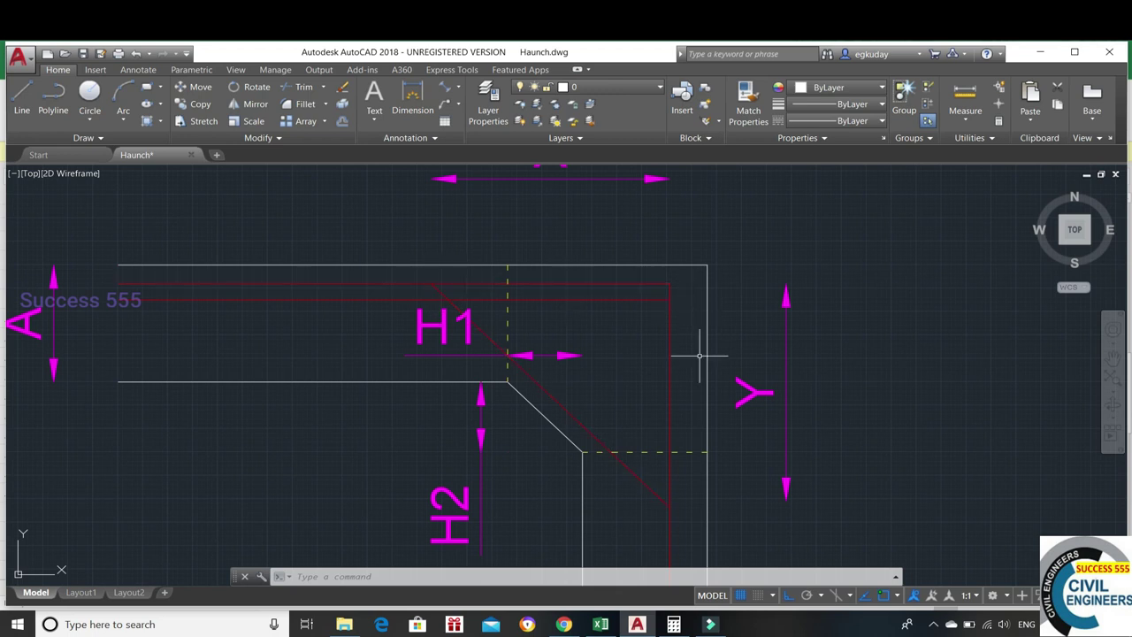
pyautogui.click(614, 300)
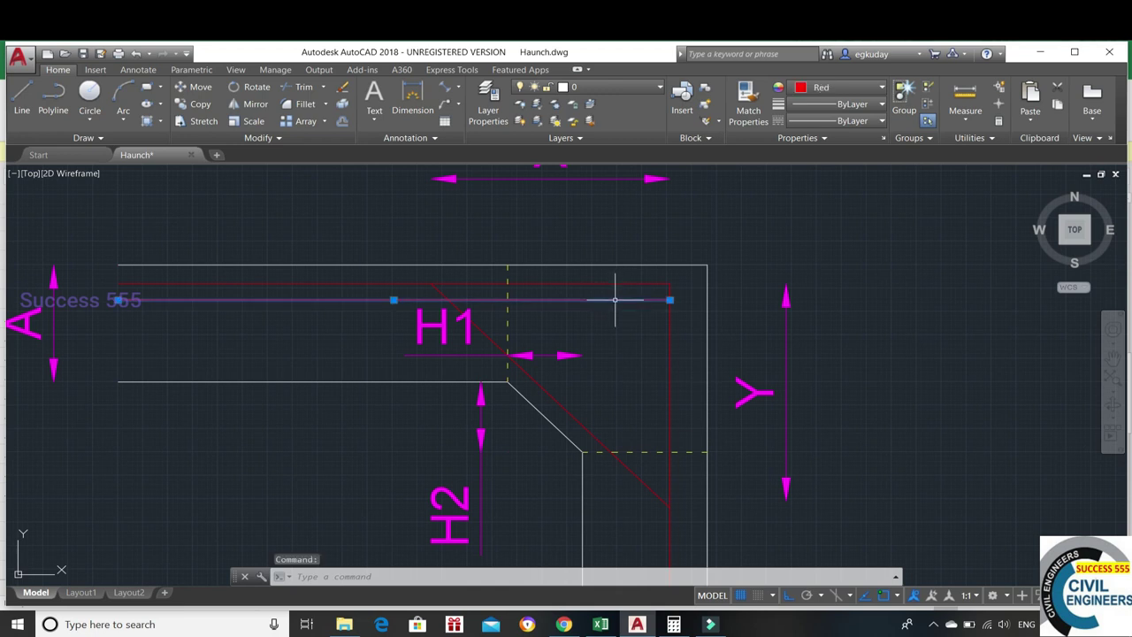
pyautogui.press('Delete')
# Change the X formula in H60 to subtract I43 instead of I42.
pyautogui.click(601, 626)
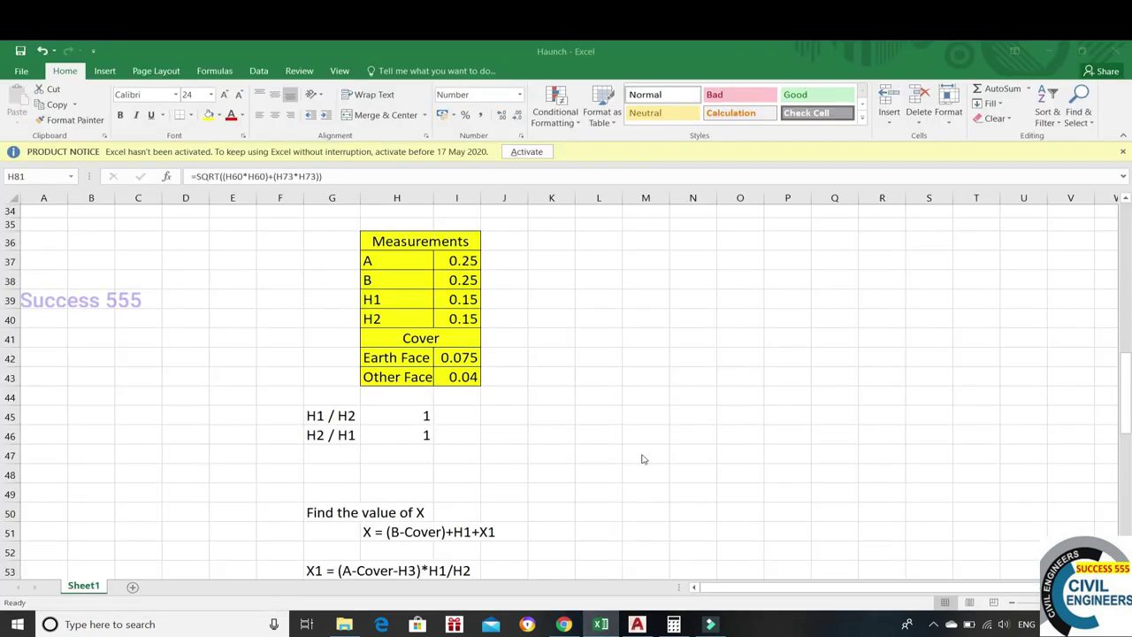
pyautogui.scroll(-6, 498, 535)
pyautogui.scroll(1, 500, 535)
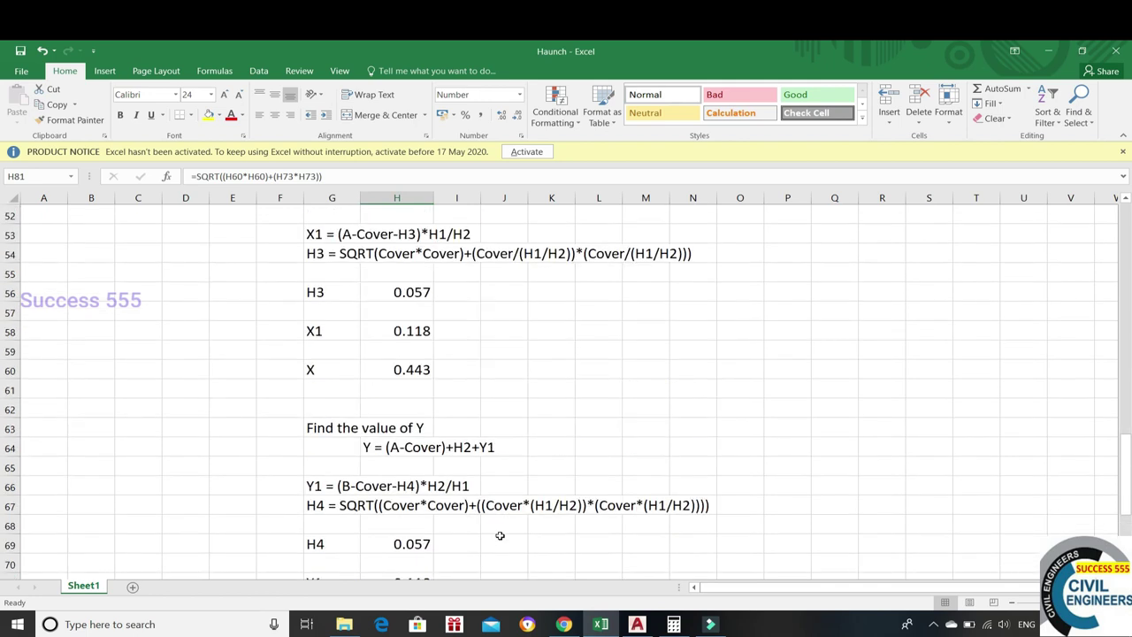
pyautogui.doubleClick(431, 373)
pyautogui.scroll(2, 505, 361)
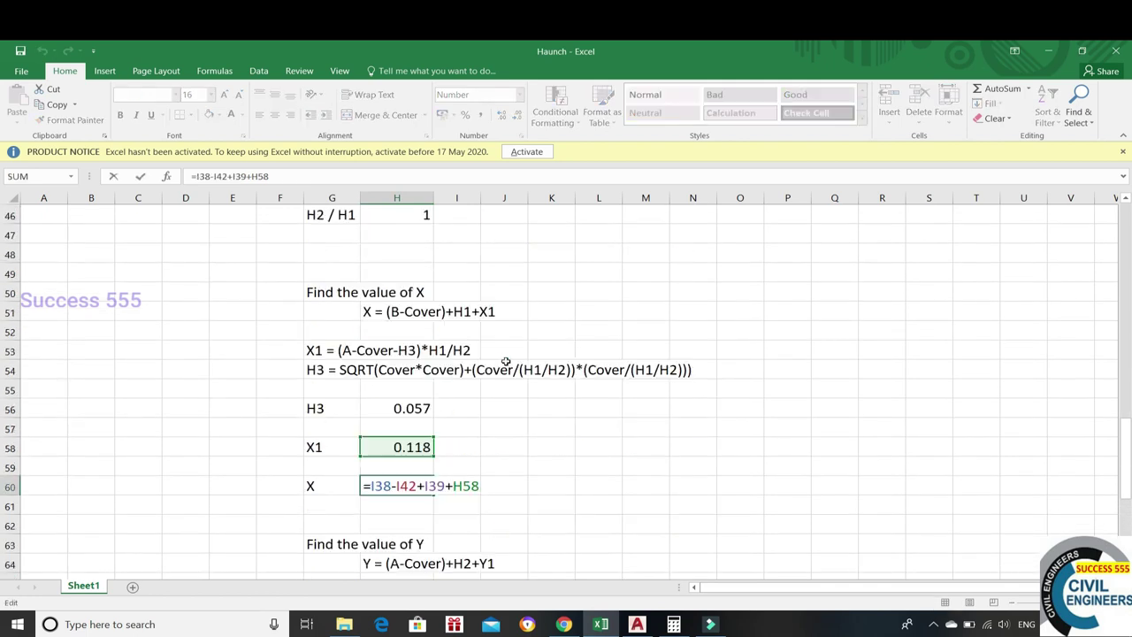
pyautogui.scroll(2, 506, 360)
pyautogui.scroll(1, 506, 360)
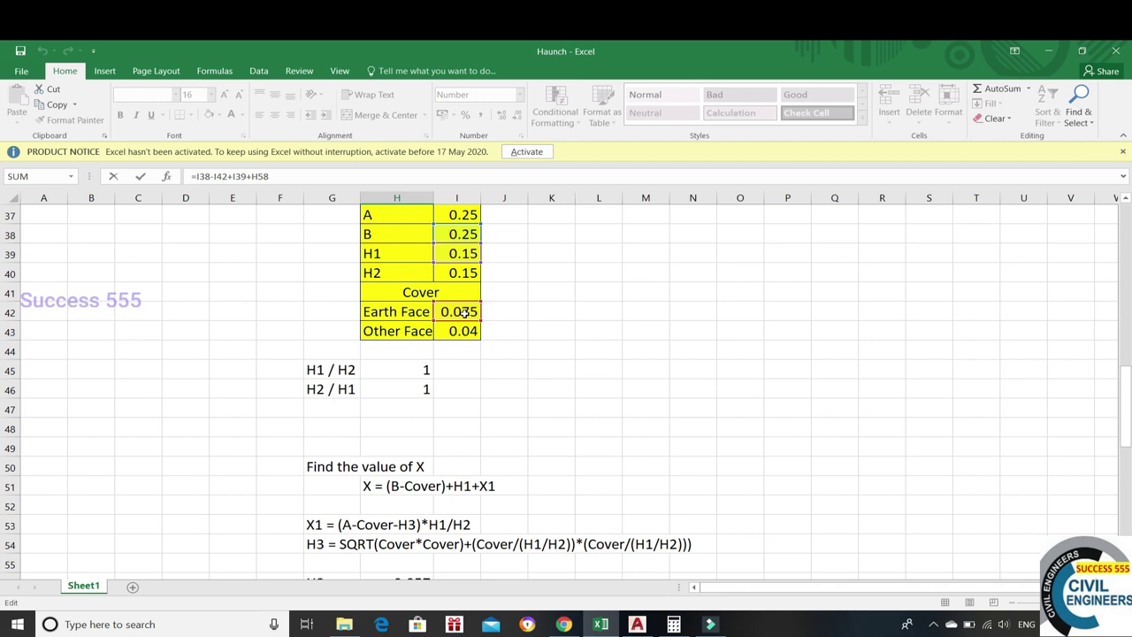
pyautogui.scroll(-2, 466, 330)
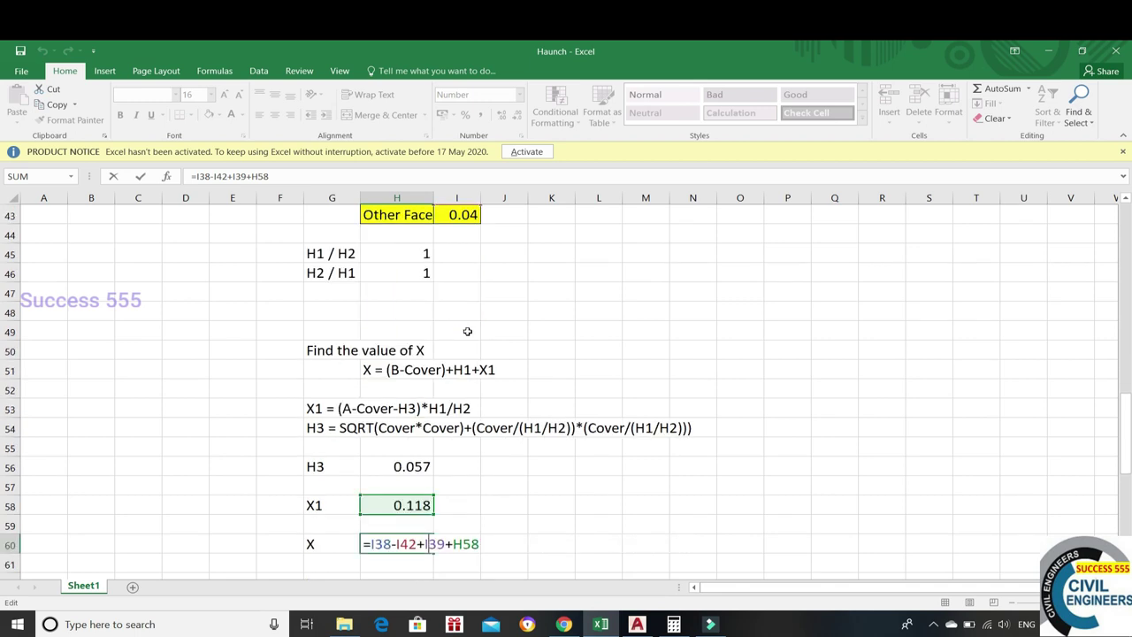
pyautogui.click(228, 176)
pyautogui.press('BackSpace')
pyautogui.write('3')
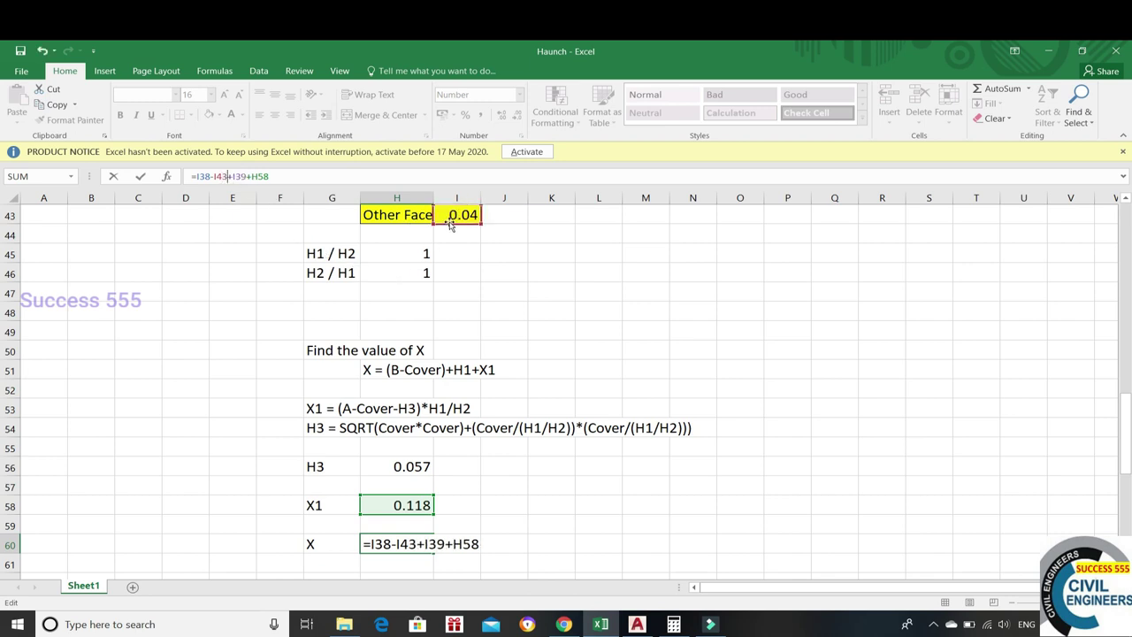
pyautogui.press('Return')
# Change the Y formula in H73 to use I43, giving X and Y 0.478 and H 0.677.
pyautogui.scroll(-3, 406, 475)
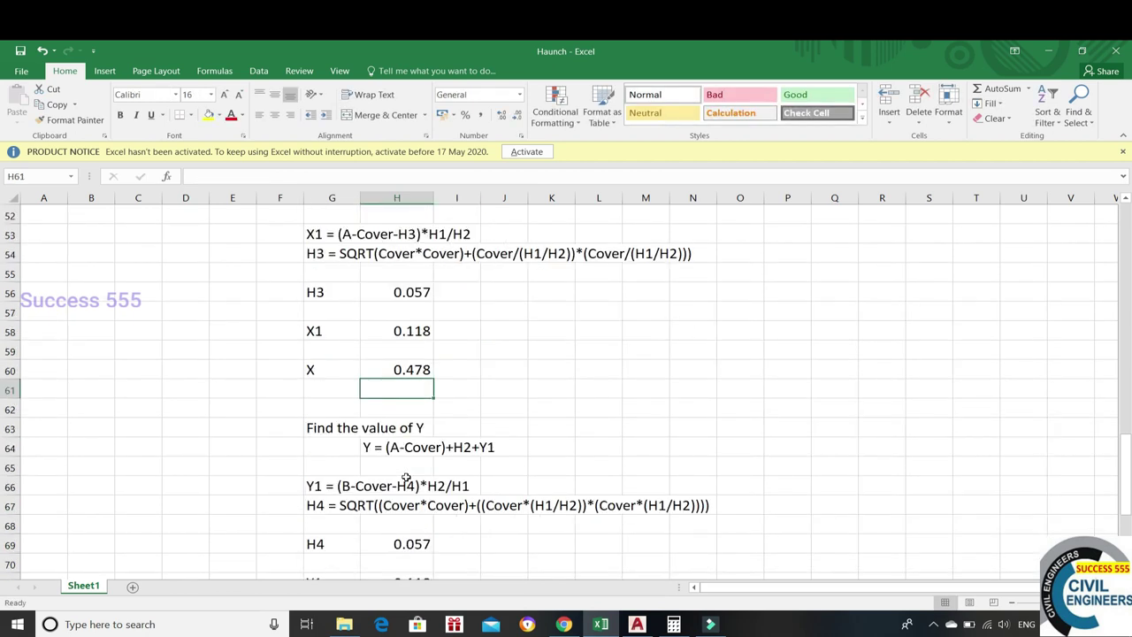
pyautogui.scroll(-2, 406, 476)
pyautogui.click(423, 505)
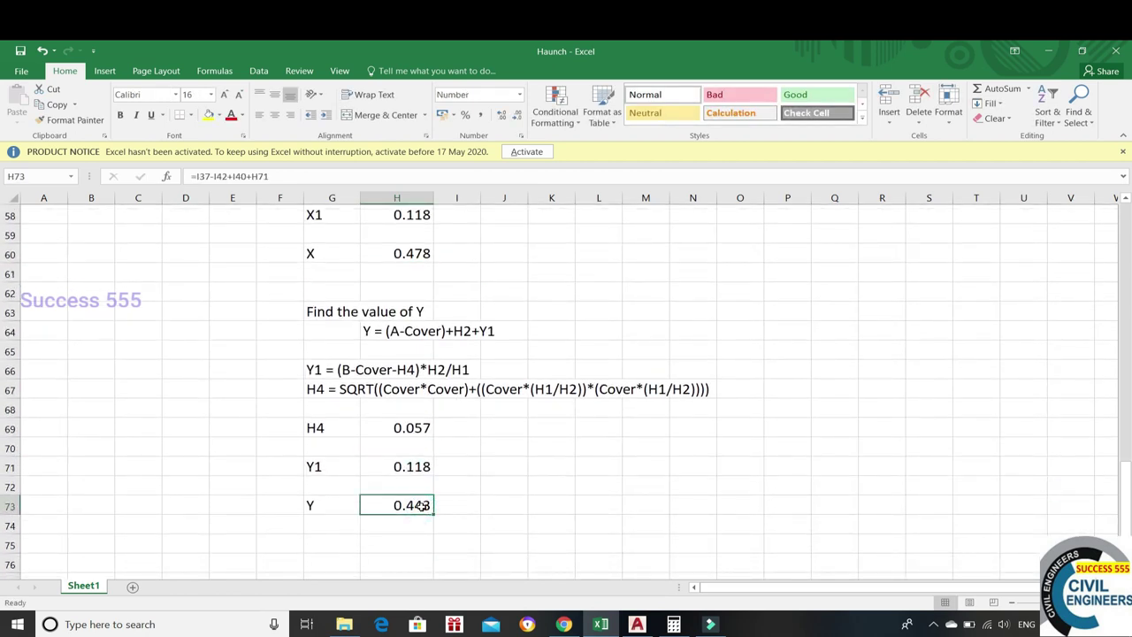
pyautogui.doubleClick(423, 505)
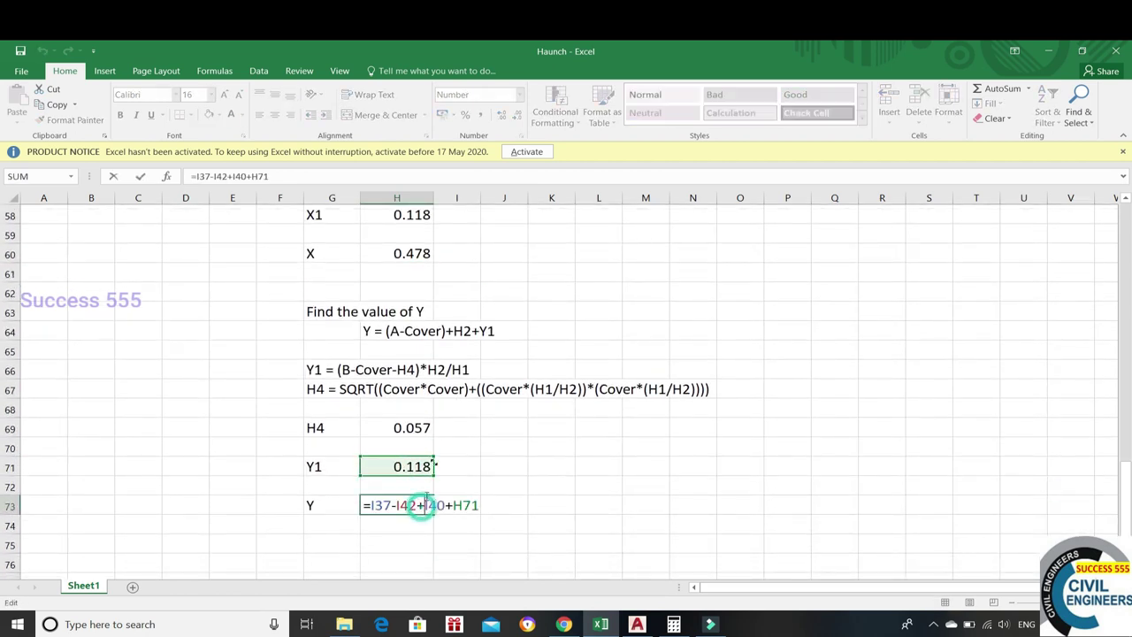
pyautogui.click(226, 176)
pyautogui.press('BackSpace')
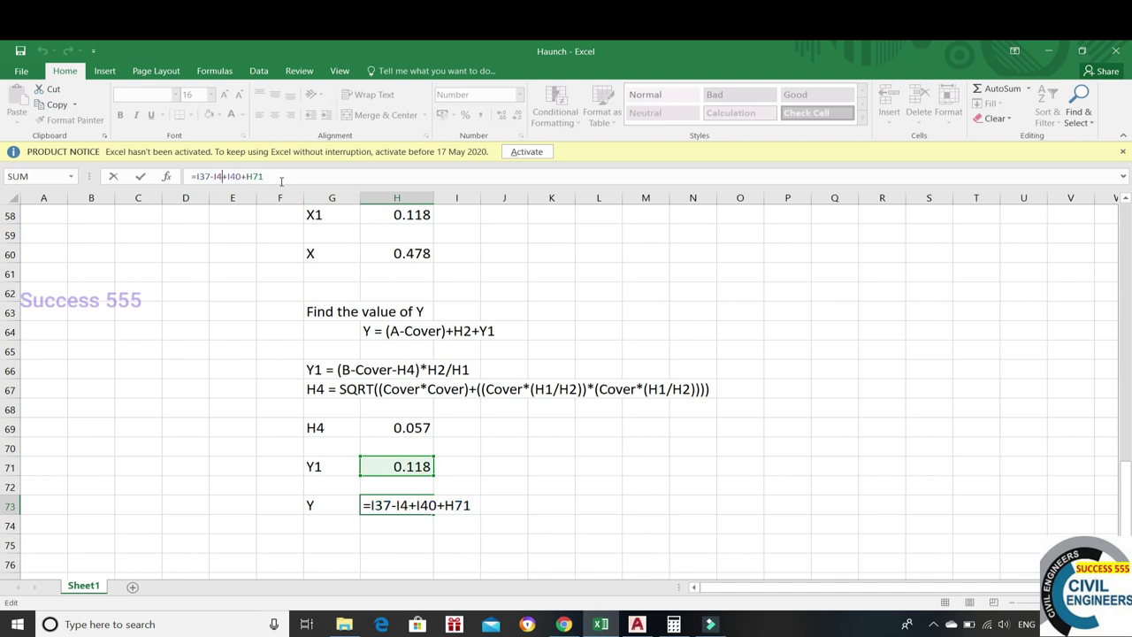
pyautogui.write('3')
pyautogui.press('Return')
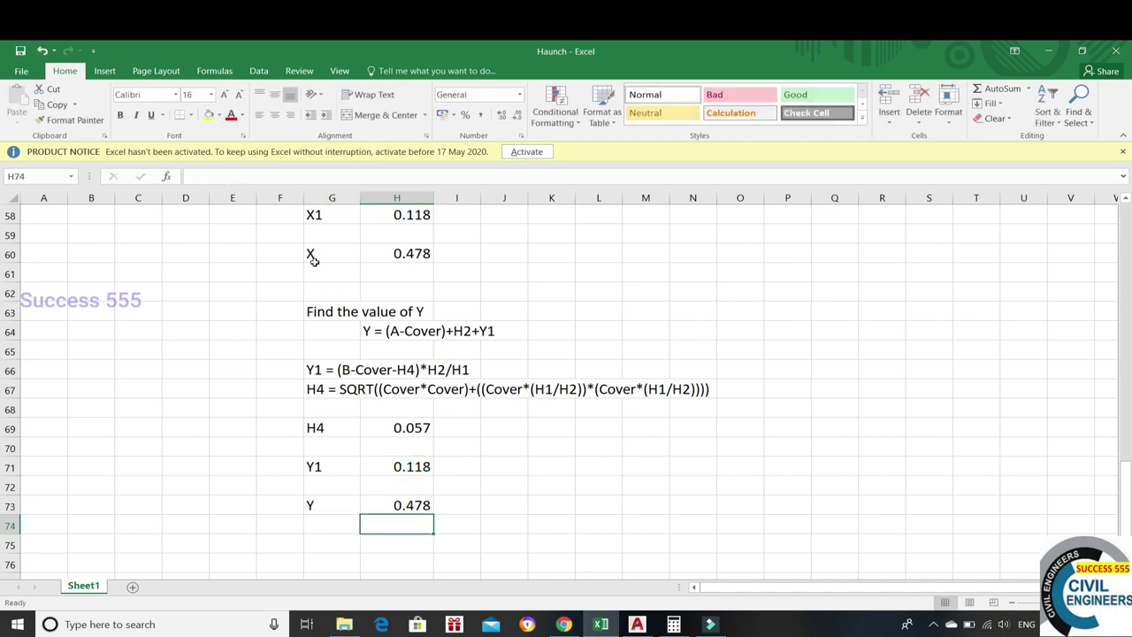
pyautogui.scroll(-2, 429, 435)
pyautogui.scroll(-2, 442, 450)
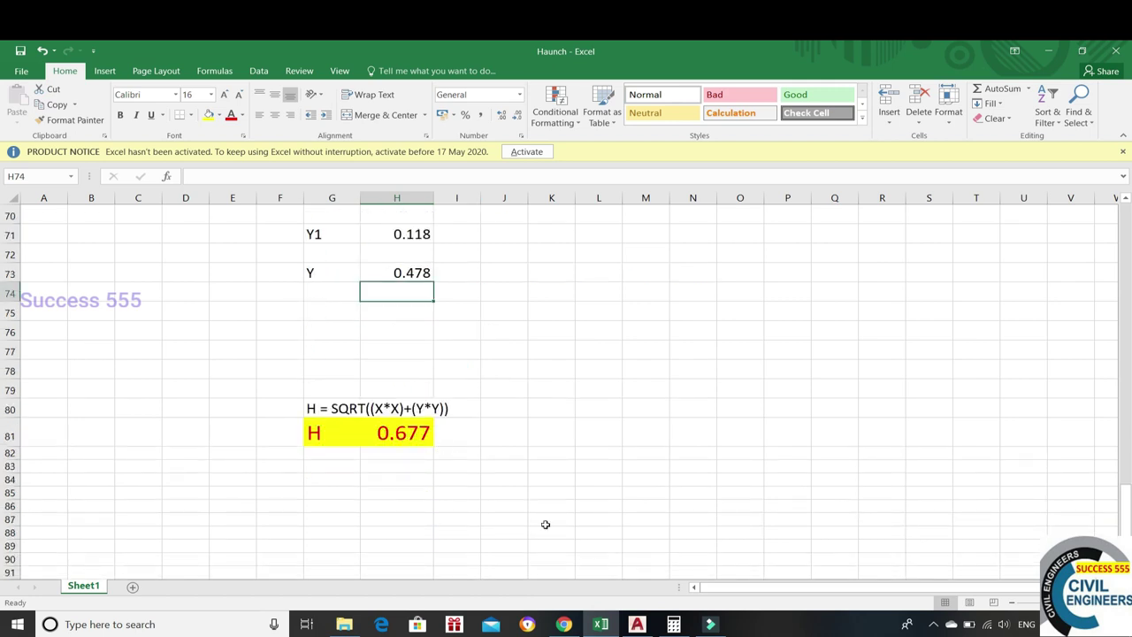
pyautogui.click(636, 624)
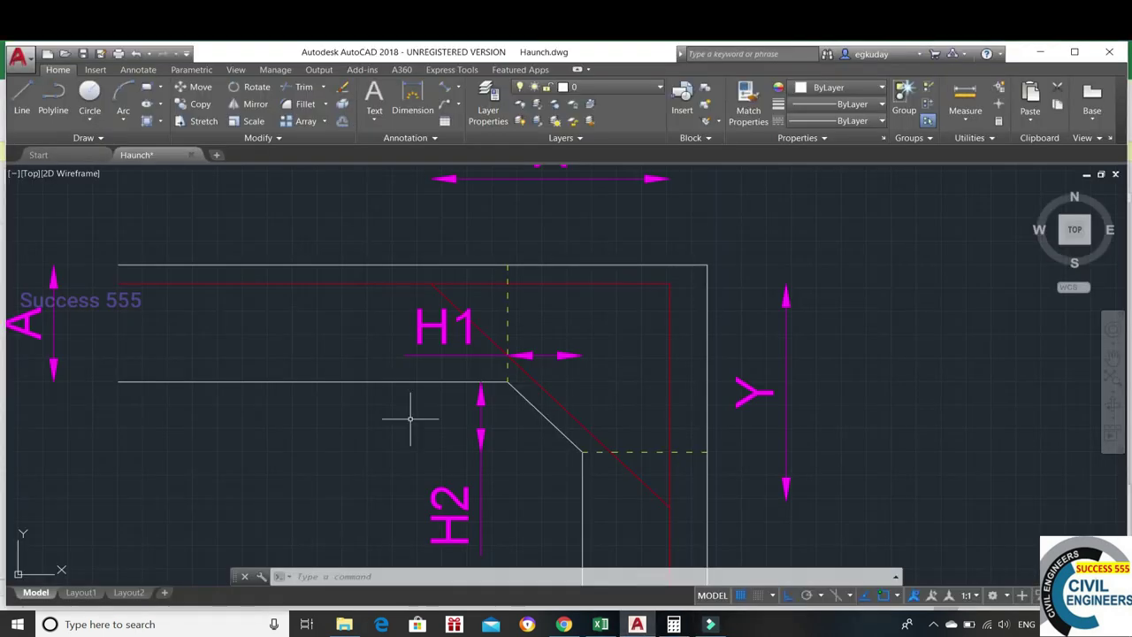
# Place a 676,6 aligned dimension between both ends of the diagonal haunch bar.
pyautogui.scroll(-2, 634, 416)
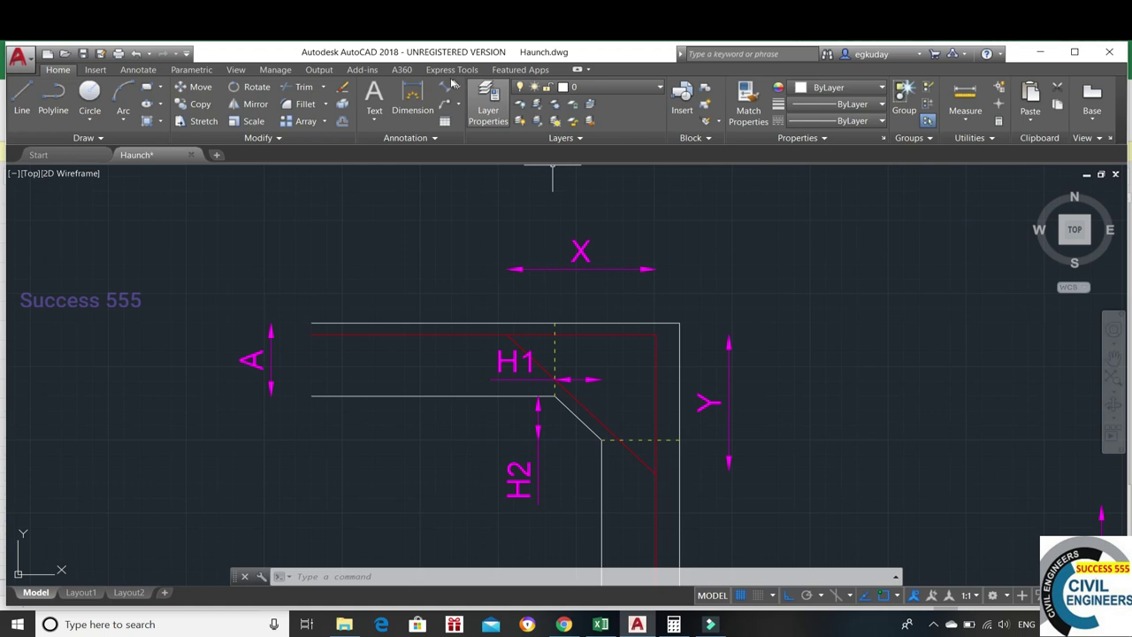
pyautogui.click(450, 90)
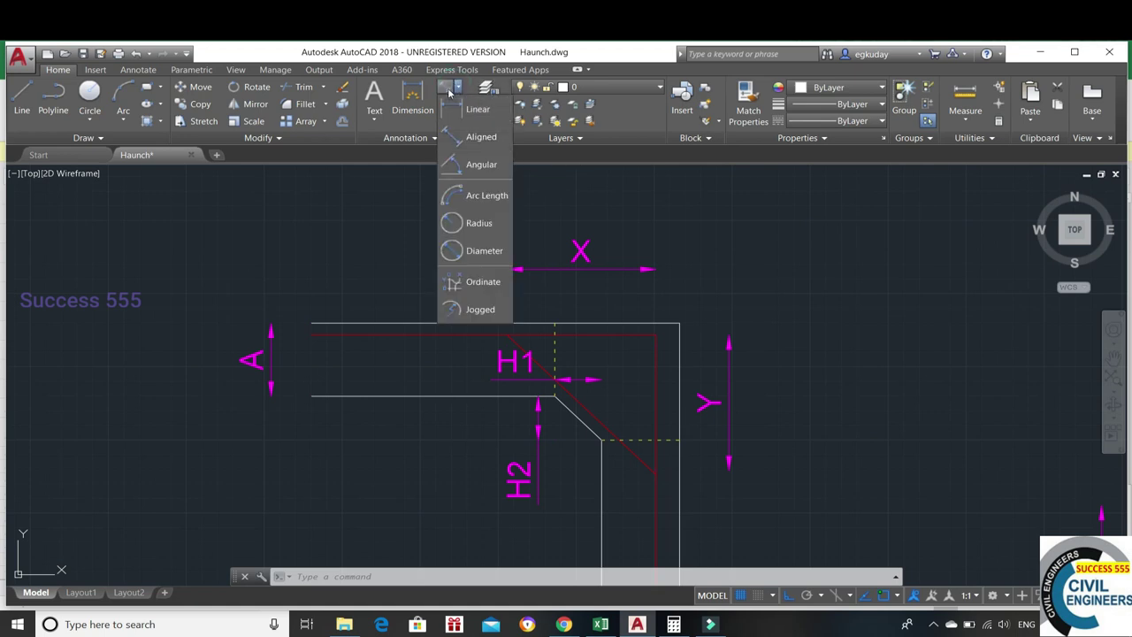
pyautogui.click(481, 136)
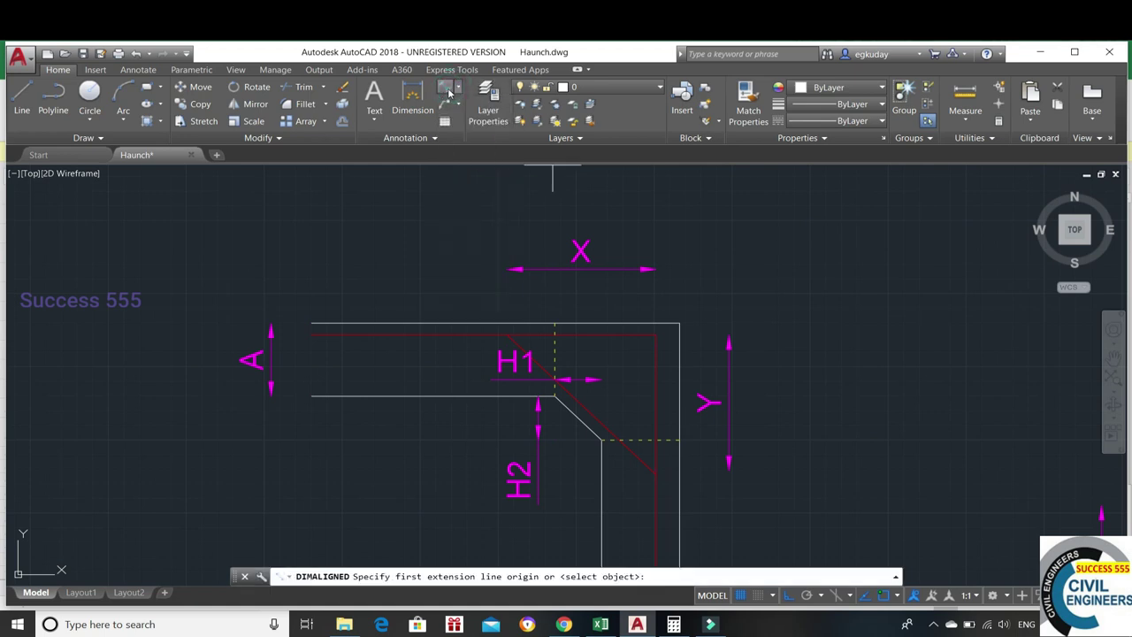
pyautogui.click(507, 334)
pyautogui.click(655, 473)
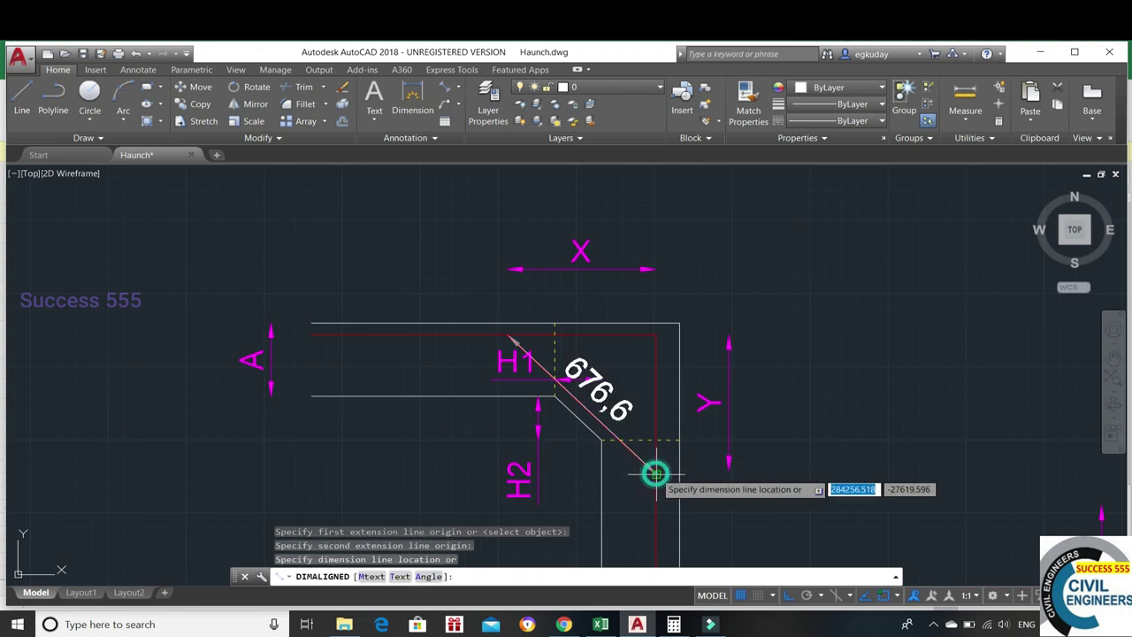
pyautogui.click(526, 546)
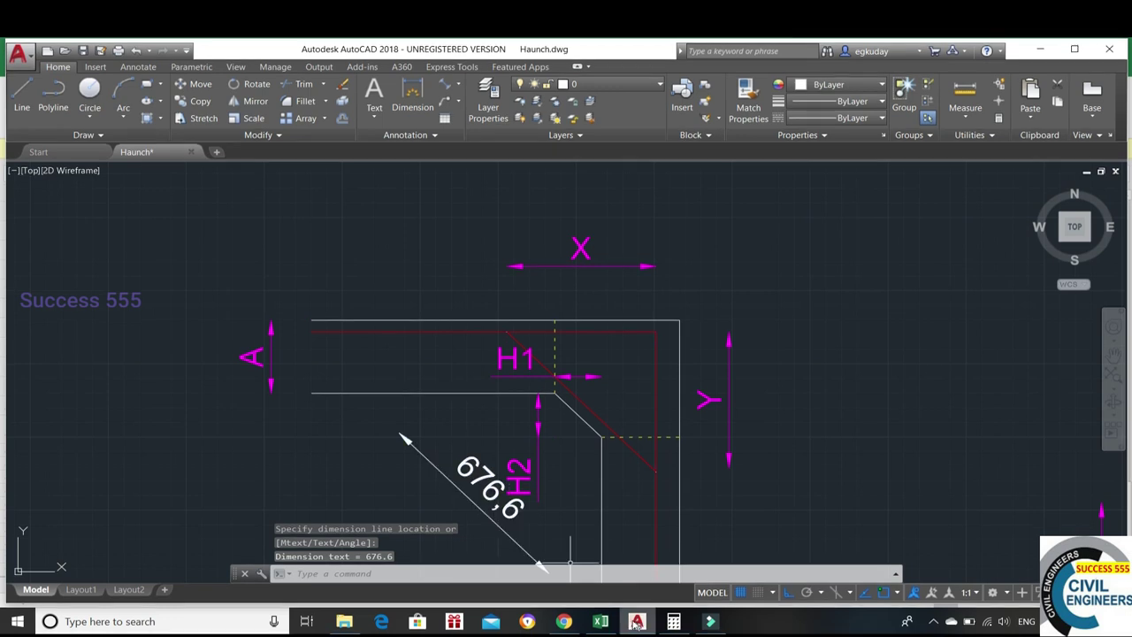
pyautogui.click(600, 621)
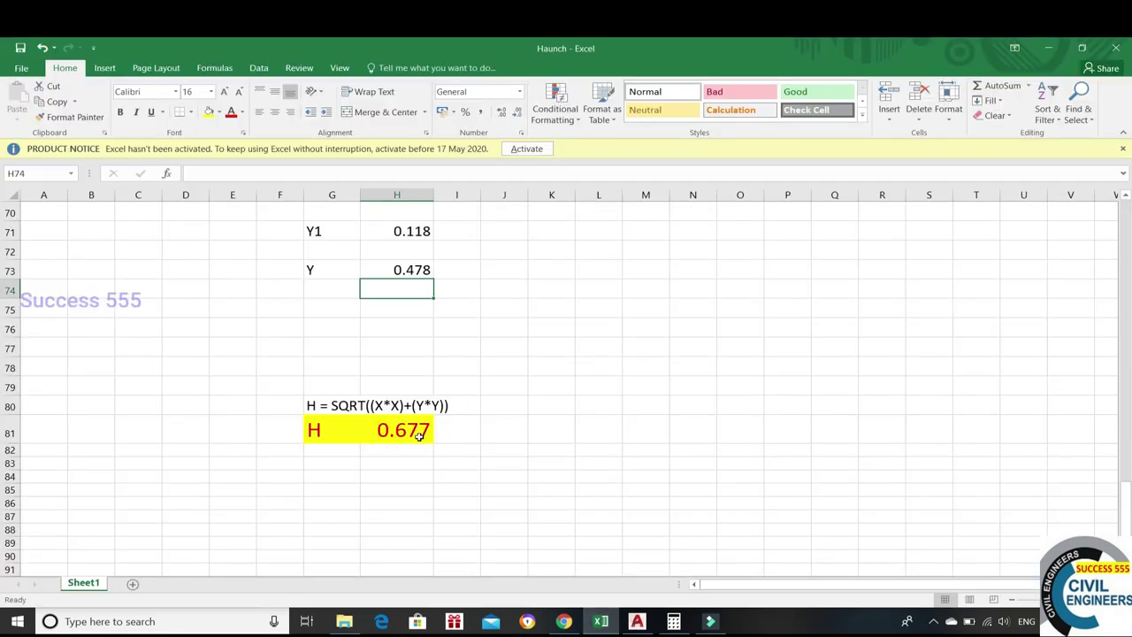
# Compare H81's 0.677 result in Excel with the 676,6 bar dimension.
pyautogui.click(637, 621)
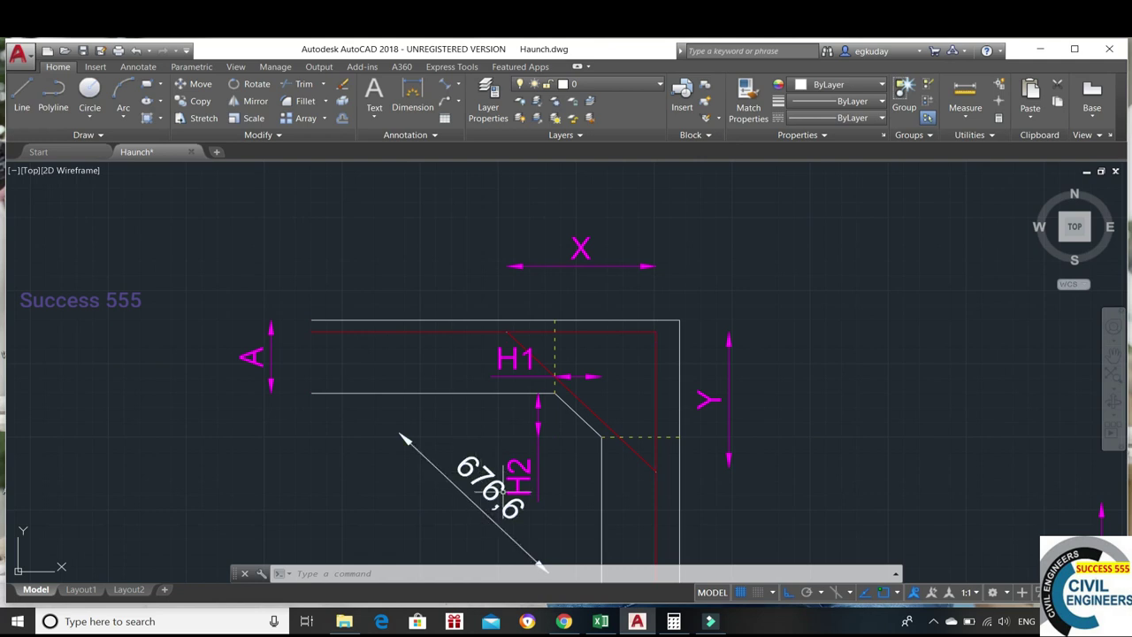
pyautogui.click(600, 620)
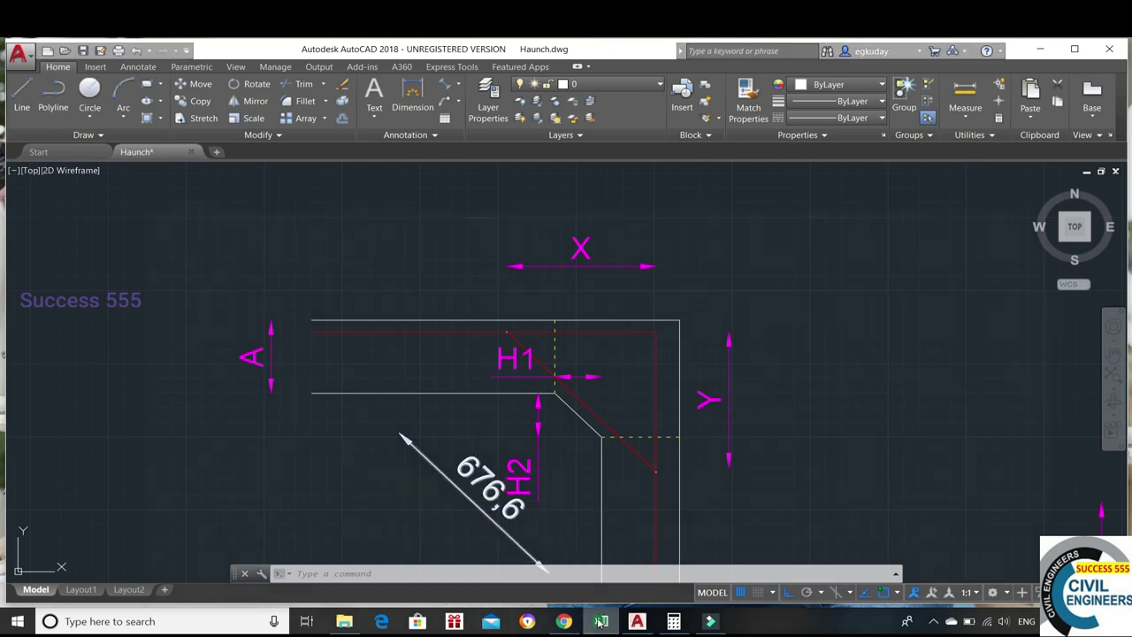
pyautogui.click(409, 432)
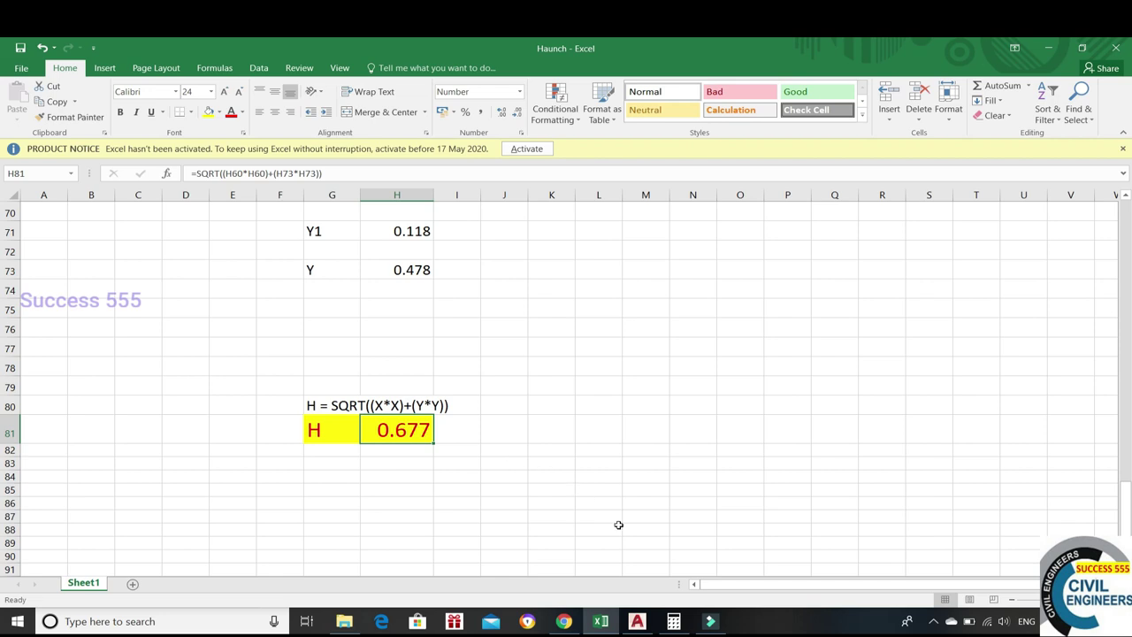
pyautogui.moveTo(673, 621)
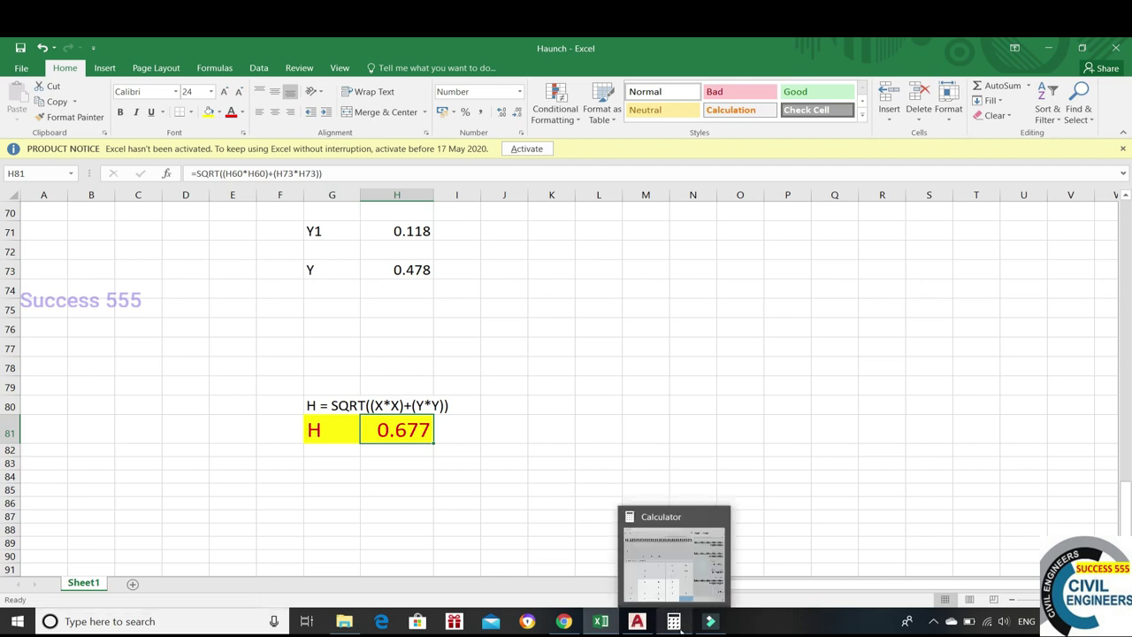
pyautogui.click(637, 622)
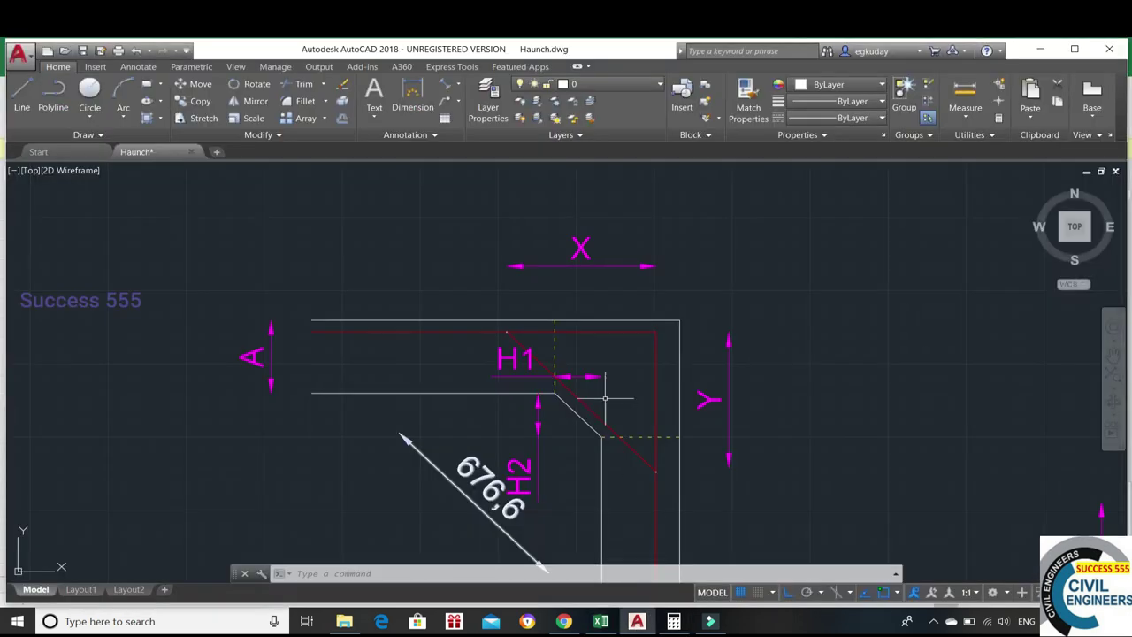
pyautogui.scroll(-5, 32, 372)
pyautogui.moveTo(32, 372); pyautogui.dragTo(2, 369, button='middle')
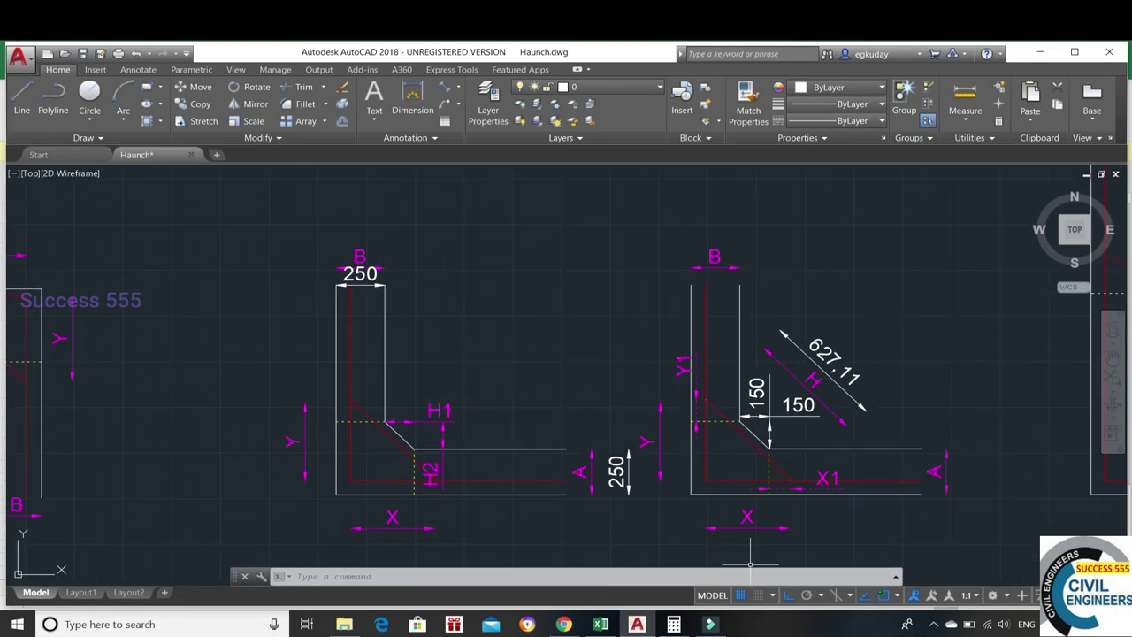